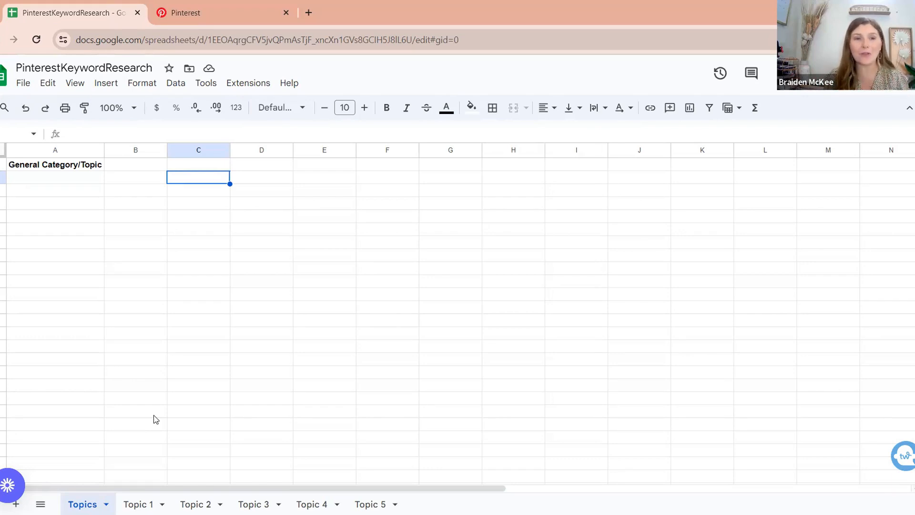
# - Enter Health & Wellness and Stretching as the first two entries below the General Category/Topic heading
pyautogui.click(29, 181)
pyautogui.write('Health & Wellness')
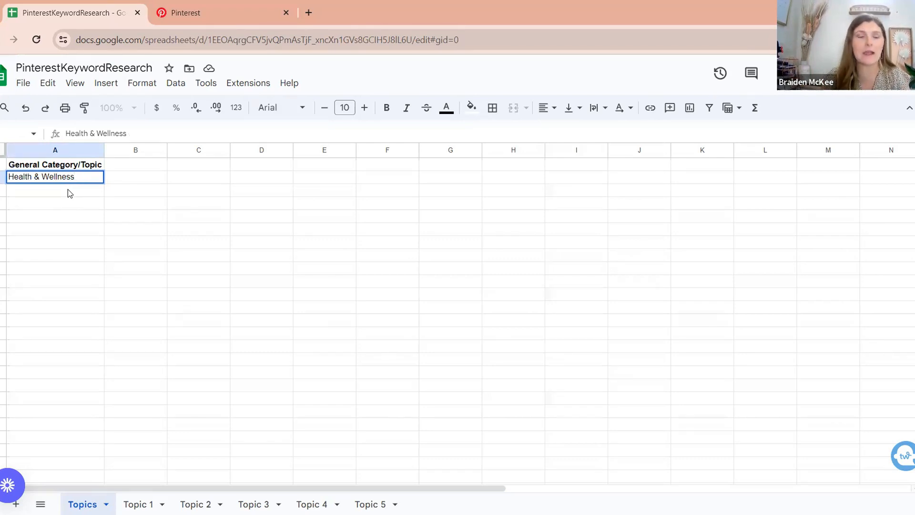
pyautogui.click(64, 192)
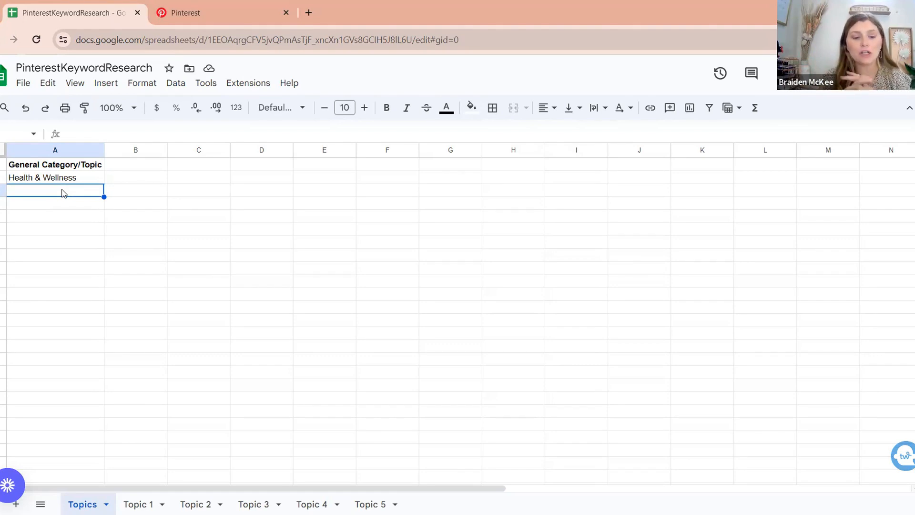
pyautogui.write('Stretch')
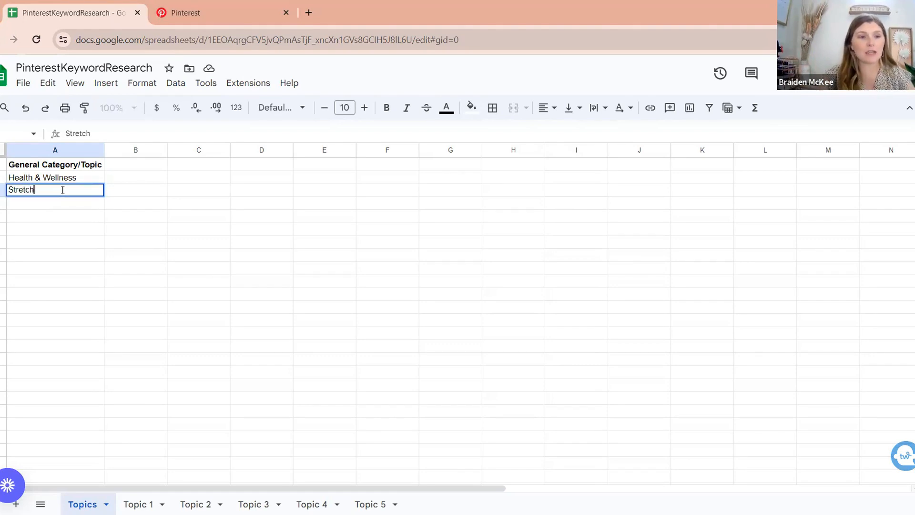
pyautogui.write('ing')
pyautogui.press('Return')
# - Add Flexibility, Stress Management and Breathwork in consecutive cells below Stretching in the topic list
pyautogui.write('Flexinility')
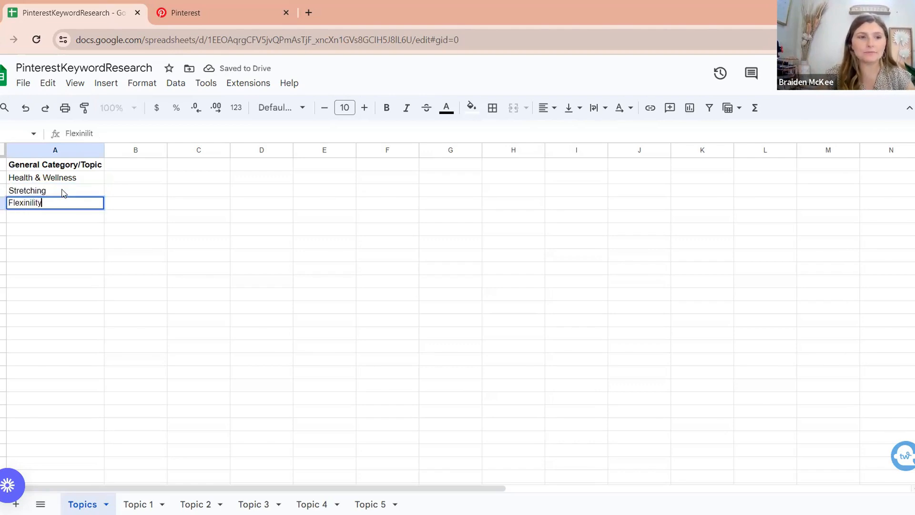
pyautogui.press('BackSpace')
pyautogui.press('BackSpace')
pyautogui.press('BackSpace')
pyautogui.press('BackSpace')
pyautogui.press('BackSpace')
pyautogui.press('BackSpace')
pyautogui.write('bility')
pyautogui.press('Return')
pyautogui.write('Stress Management')
pyautogui.press('Return')
pyautogui.write('Breathwork')
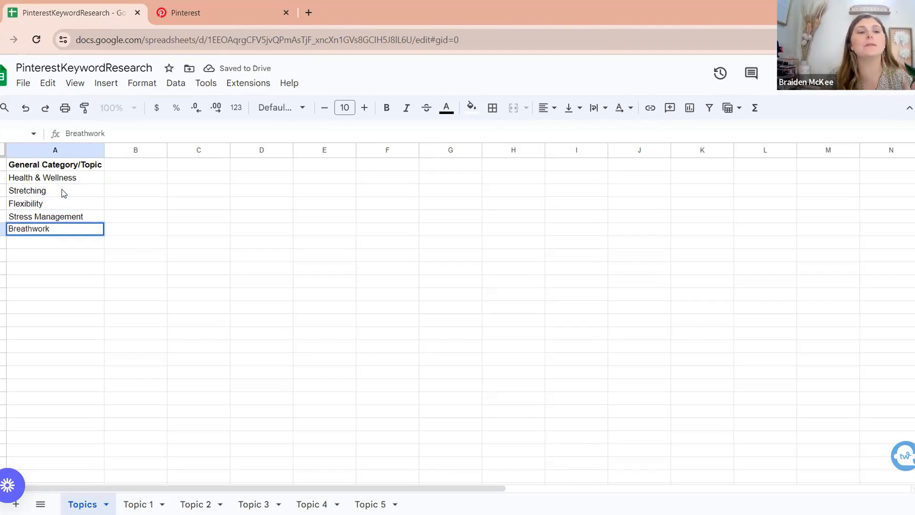
pyautogui.click(10, 193)
pyautogui.click(30, 205)
pyautogui.click(28, 218)
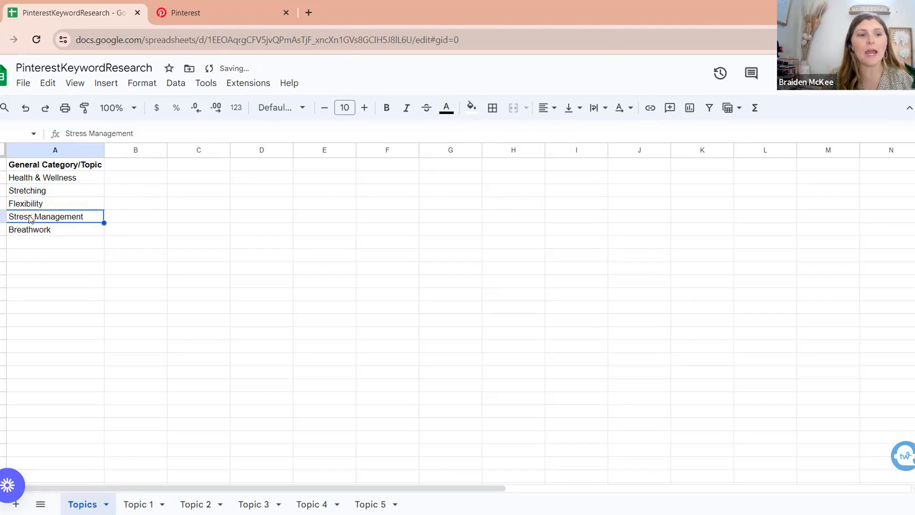
pyautogui.click(37, 178)
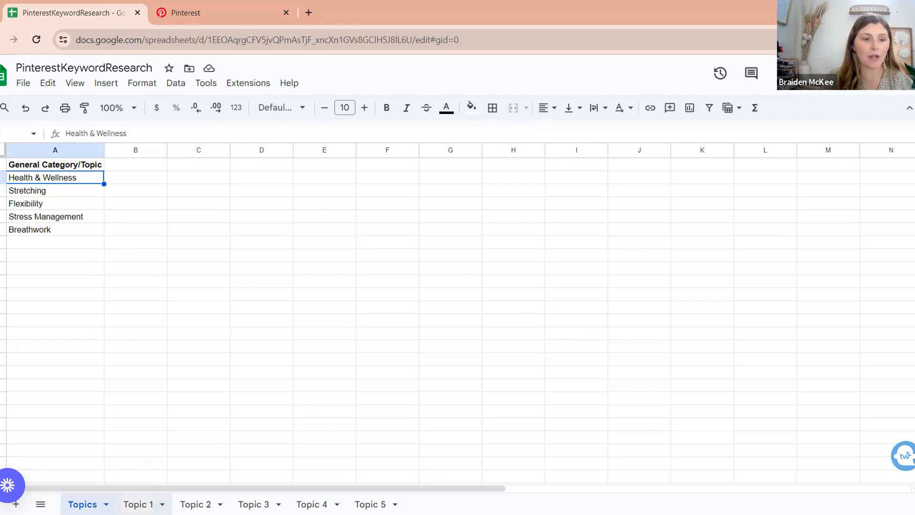
# - On the Topic 1 sheet, enter Stretching in the cell beside the Topic 1 heading
pyautogui.click(138, 504)
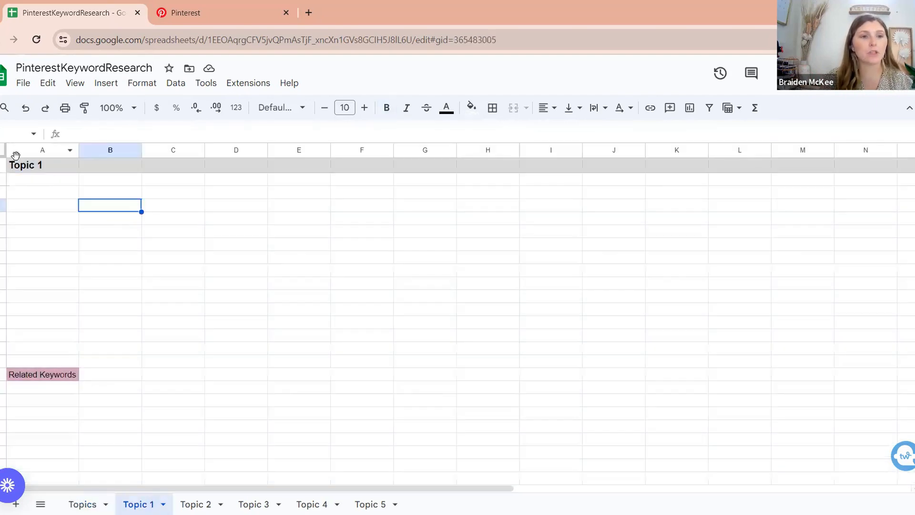
pyautogui.click(84, 170)
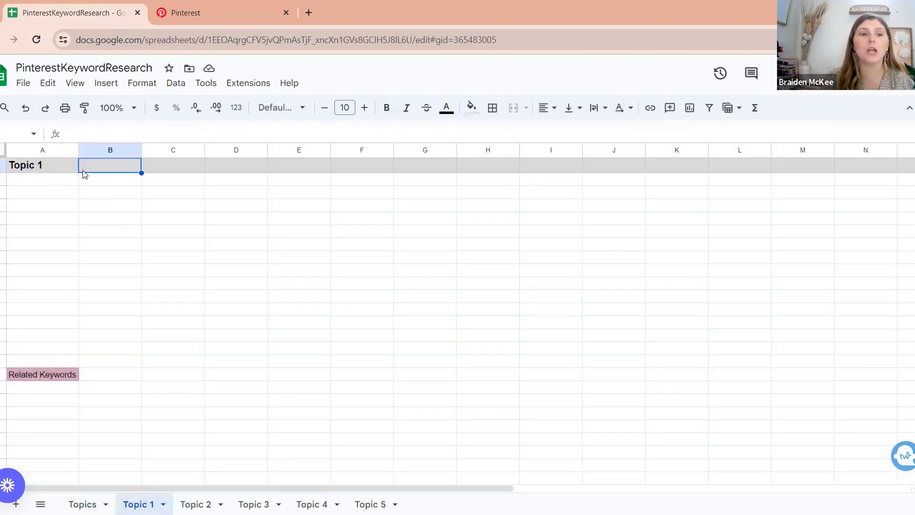
pyautogui.write('Stretching')
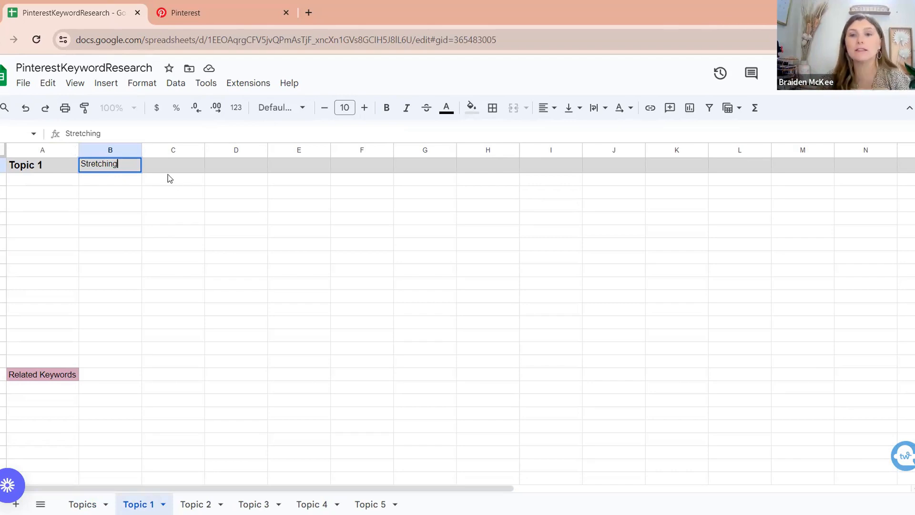
# - Switch to Pinterest and go from the Business hub to the home feed
pyautogui.click(204, 15)
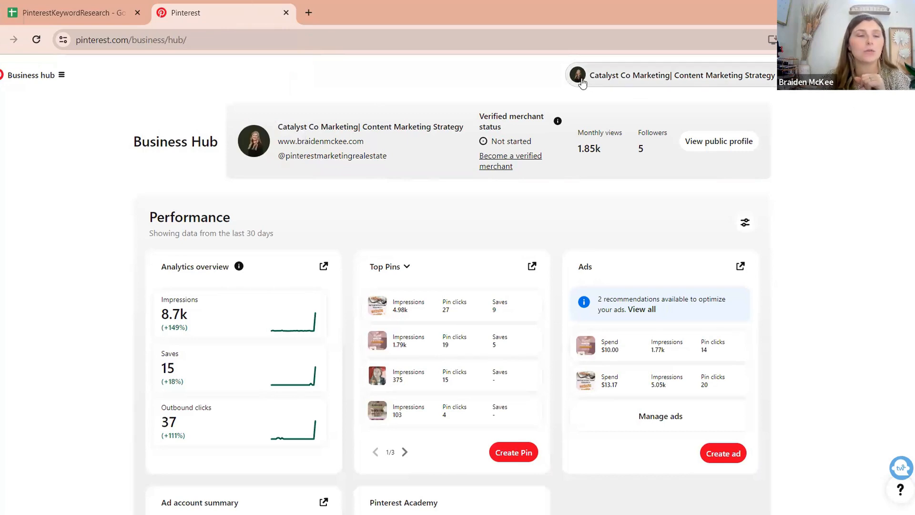
pyautogui.click(62, 77)
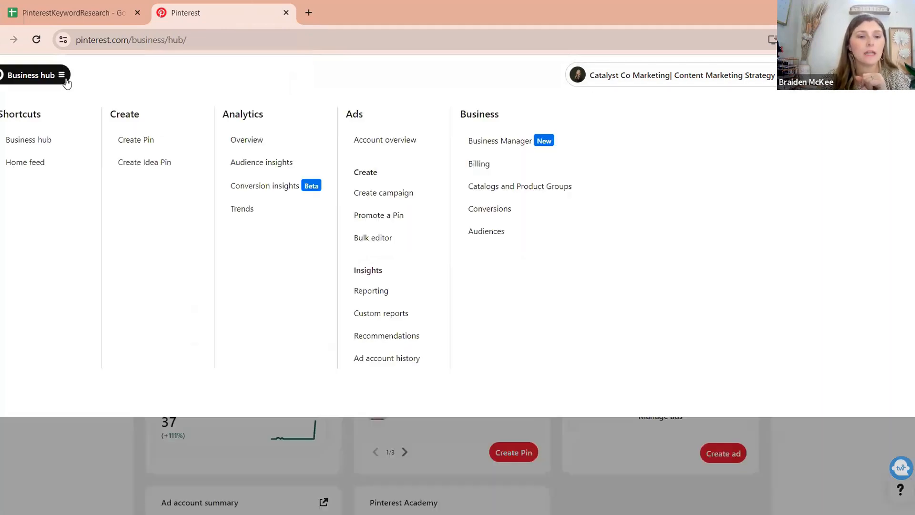
pyautogui.click(56, 160)
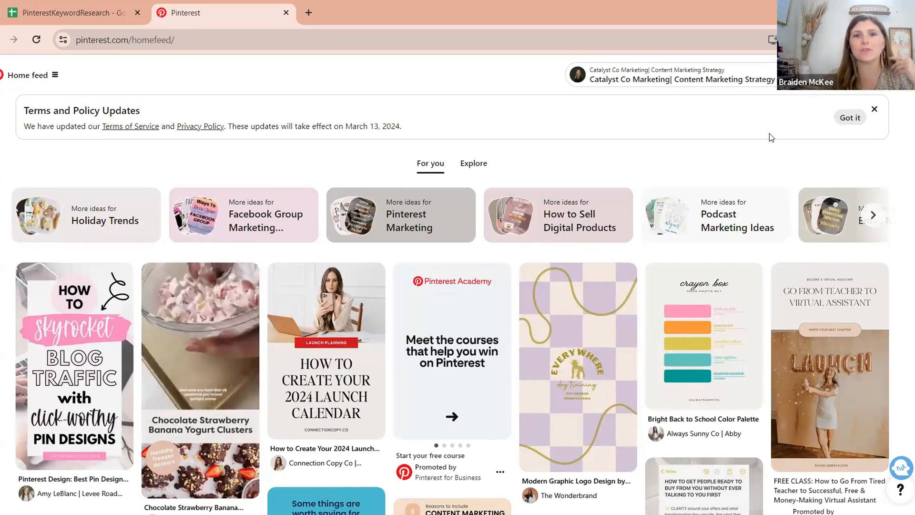
# - Look up Pinterest's search suggestions for "Stretch" without running the search
pyautogui.click(54, 5)
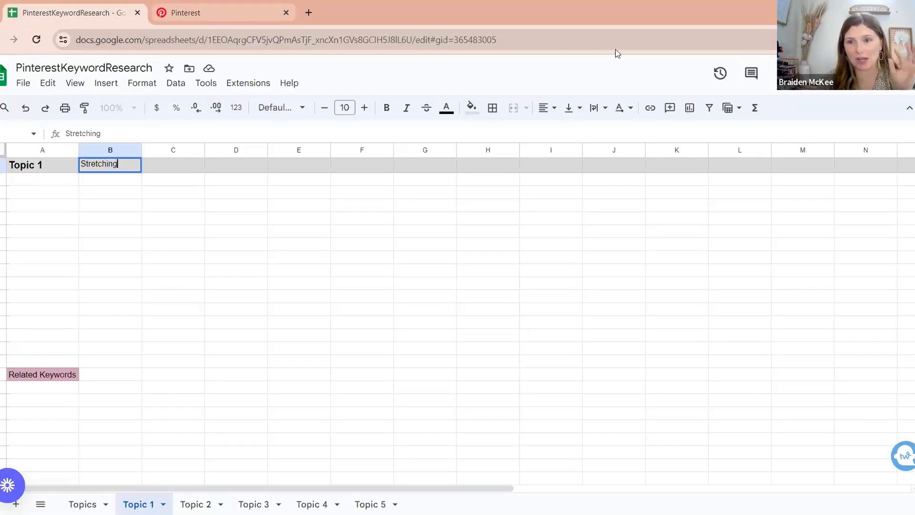
pyautogui.hotkey('ctrl', 'Tab')
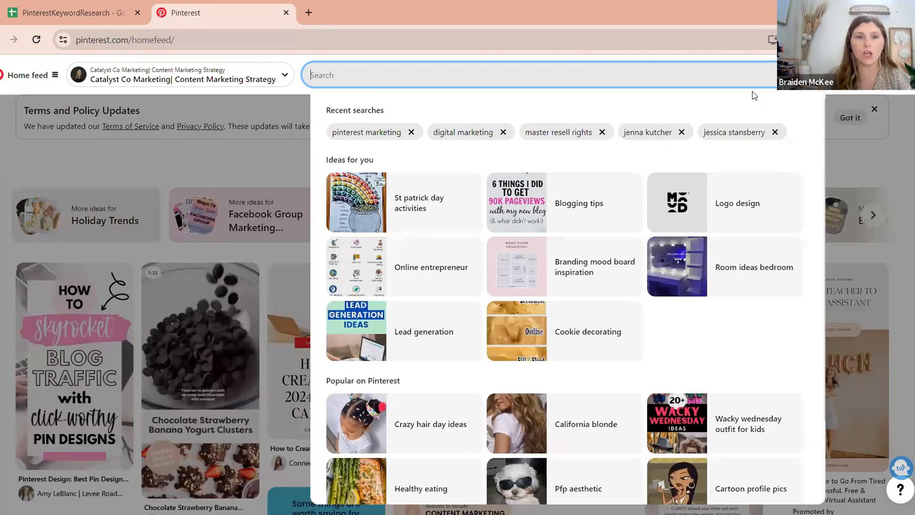
pyautogui.write('Strecth')
pyautogui.press('BackSpace')
pyautogui.press('BackSpace')
pyautogui.press('BackSpace')
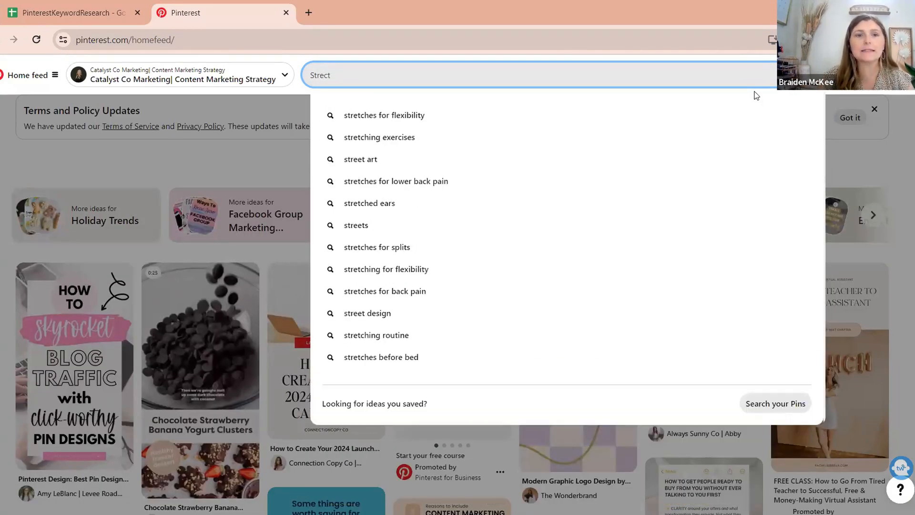
pyautogui.write('tch')
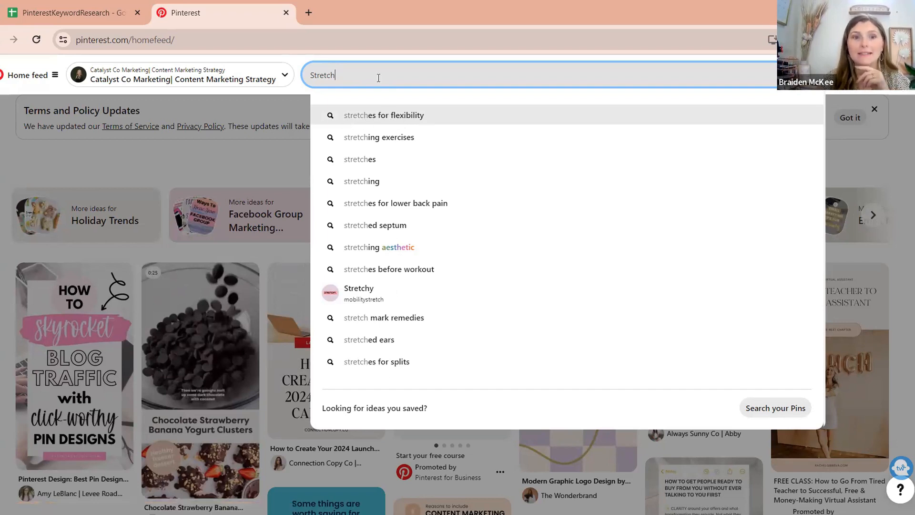
# - Return to the Topic 1 sheet in Google Sheets and enter "stretches for flexibility" directly below Stretching in column B
pyautogui.click(101, 15)
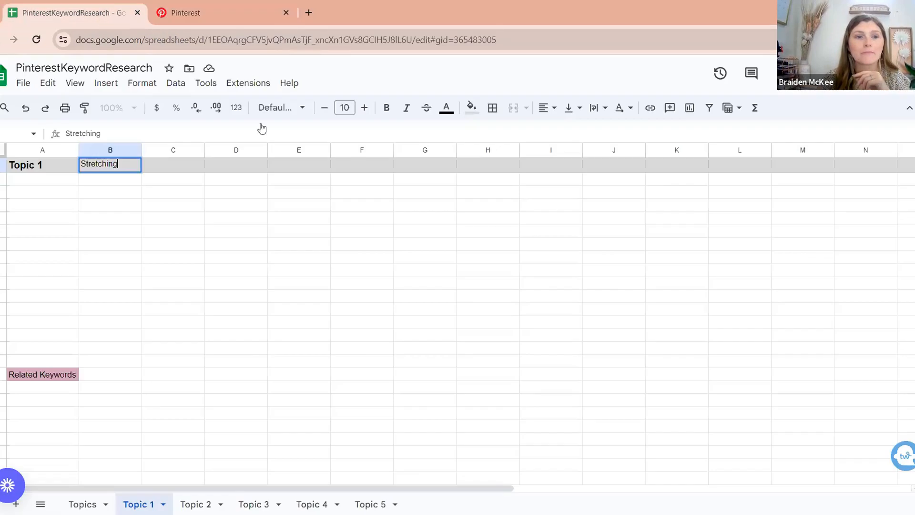
pyautogui.click(118, 181)
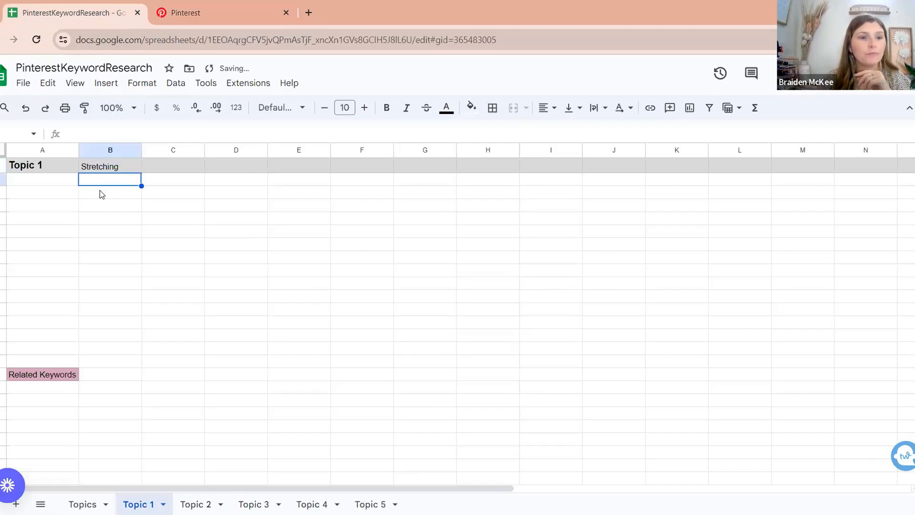
pyautogui.click(53, 193)
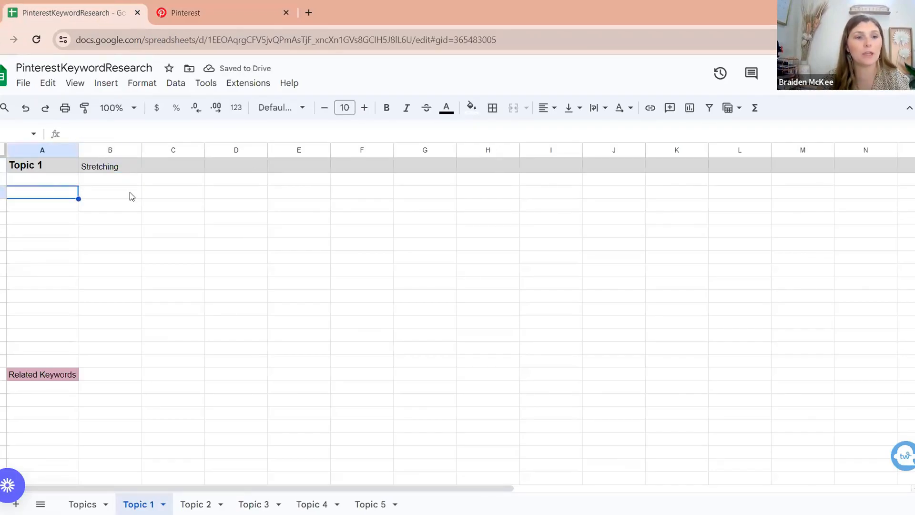
pyautogui.click(47, 176)
pyautogui.click(96, 182)
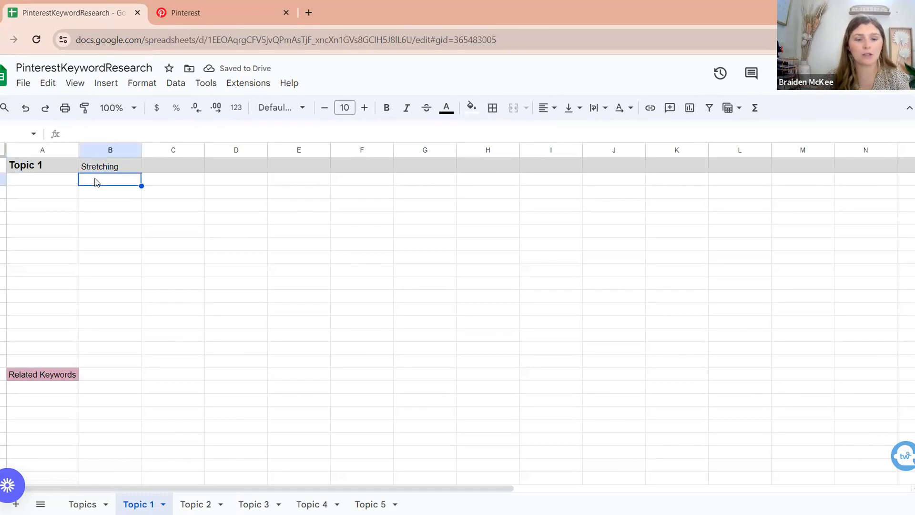
pyautogui.write('stretches for flexii')
pyautogui.press('BackSpace')
pyautogui.write('bility')
pyautogui.press('Tab')
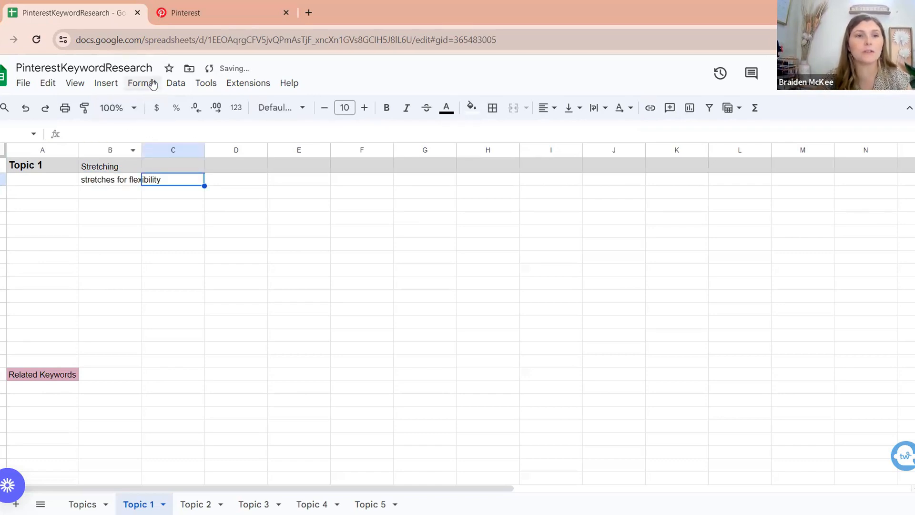
# - Recheck Pinterest's suggestions for "stretch" and enter "stretching exercises" in column C of the spreadsheet's keyword row
pyautogui.click(224, 13)
pyautogui.click(361, 75)
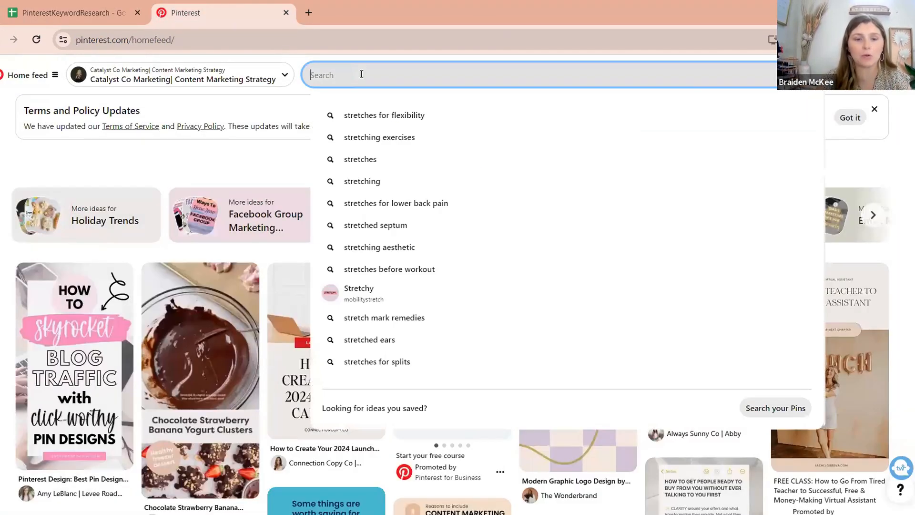
pyautogui.write('strec')
pyautogui.write('tch')
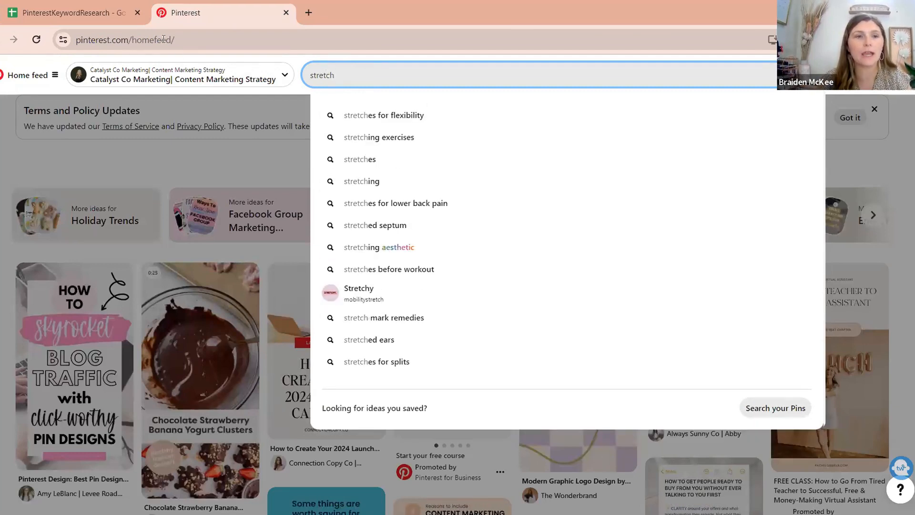
pyautogui.click(95, 13)
pyautogui.write('stretching exercises')
pyautogui.press('Tab')
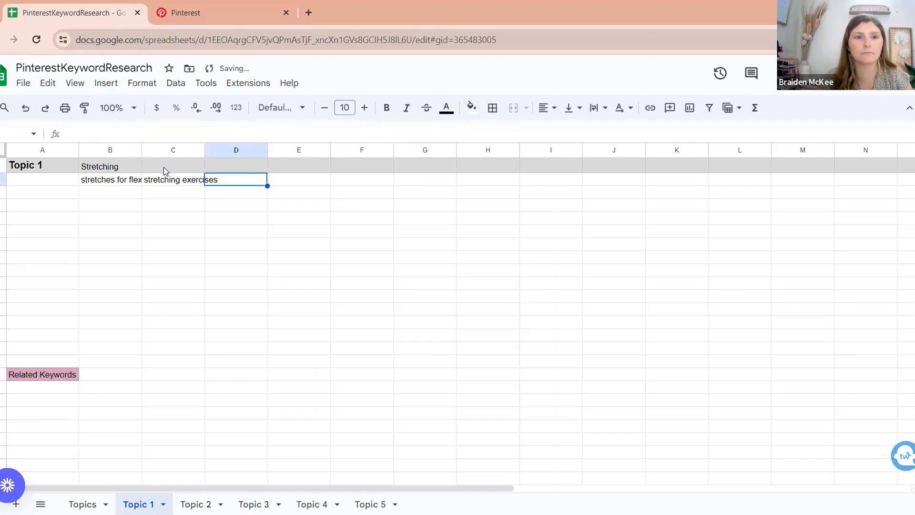
# - Bring up Pinterest's suggestions for "stretch" again and add "stretches" and "stretching" in columns D and E of the keyword row
pyautogui.click(198, 17)
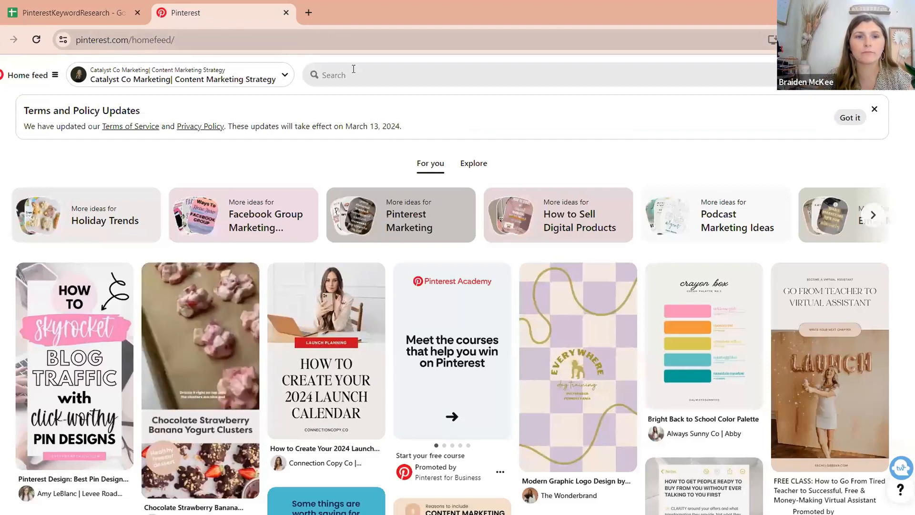
pyautogui.click(353, 72)
pyautogui.write('stretch')
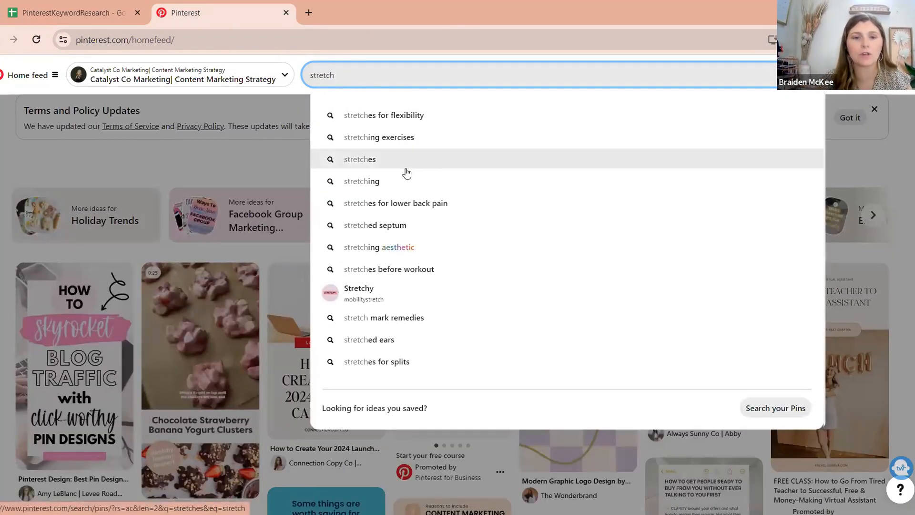
pyautogui.click(73, 11)
pyautogui.write('stretches')
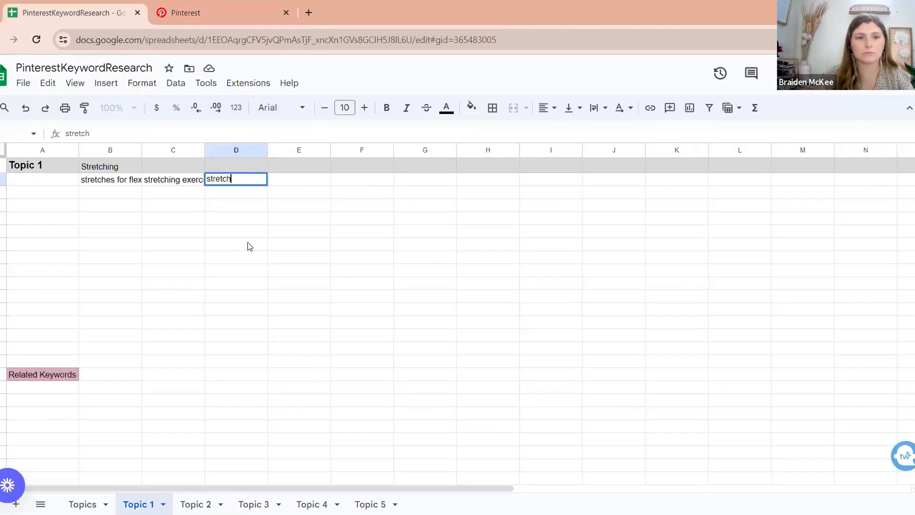
pyautogui.press('Tab')
pyautogui.write('stretching')
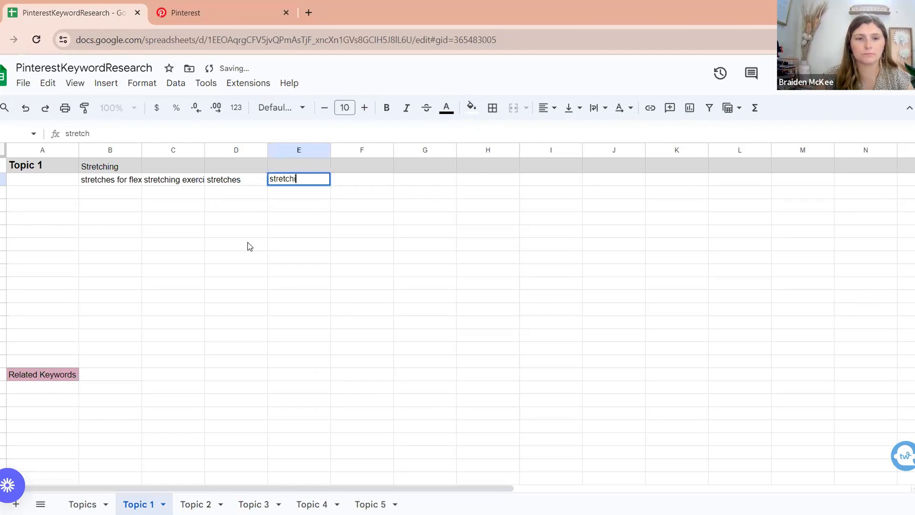
# - Enter "stretching for lower back pain" in column F of the keyword row
pyautogui.press('Tab')
pyautogui.write('stretchi')
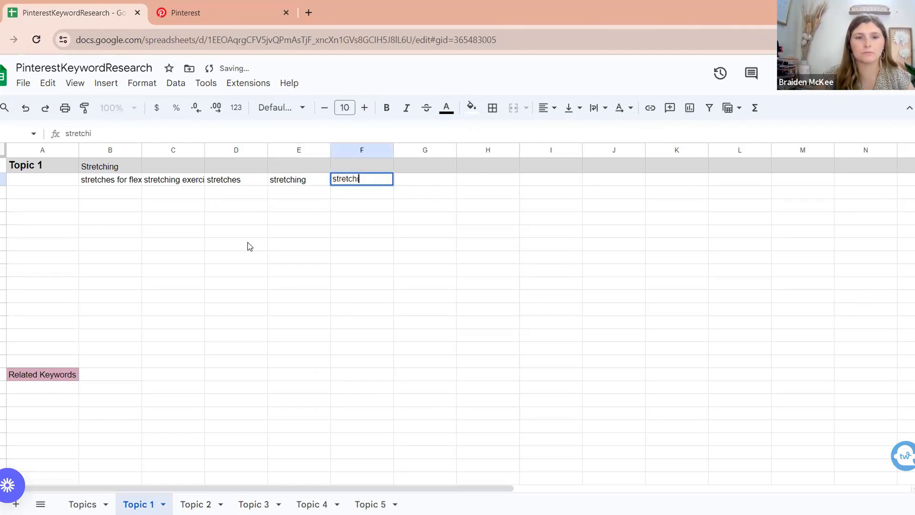
pyautogui.write('ng for lower ba')
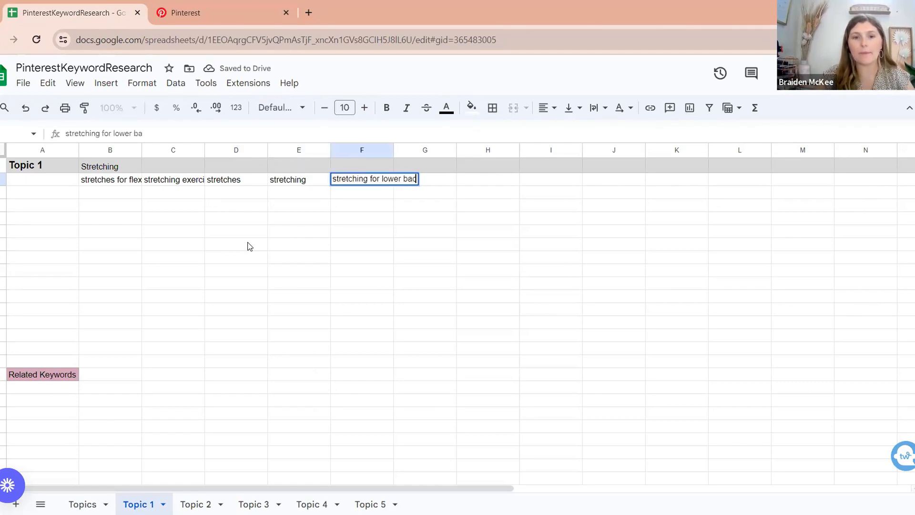
pyautogui.write('ck pain')
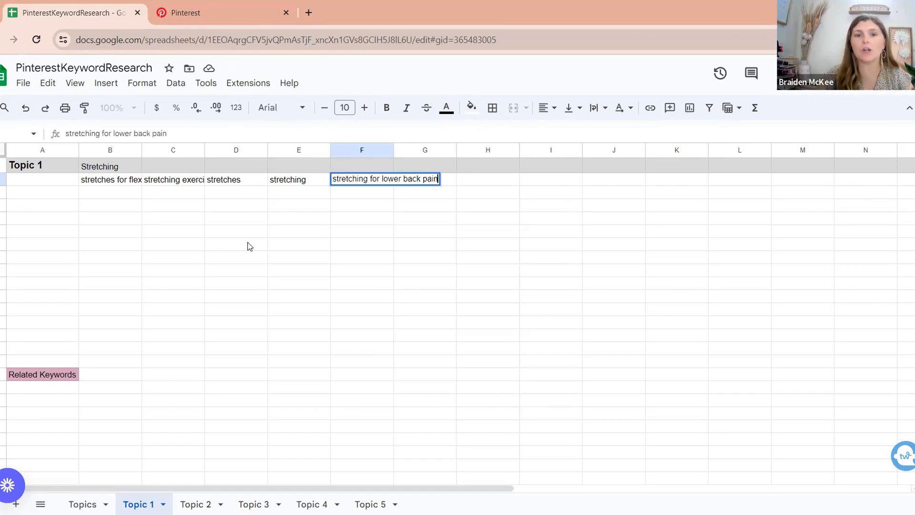
pyautogui.click(242, 249)
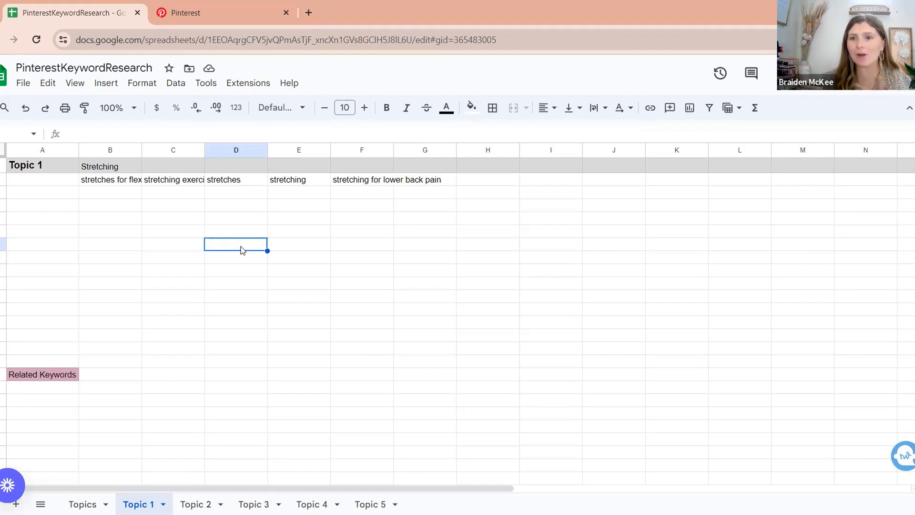
# - Auto-fit the widths of columns B and C to their keyword text
pyautogui.doubleClick(141, 149)
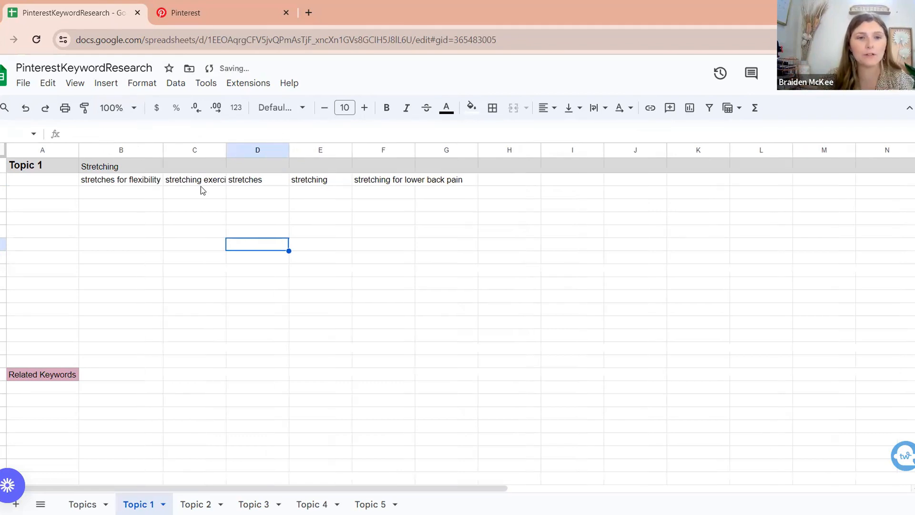
pyautogui.doubleClick(227, 149)
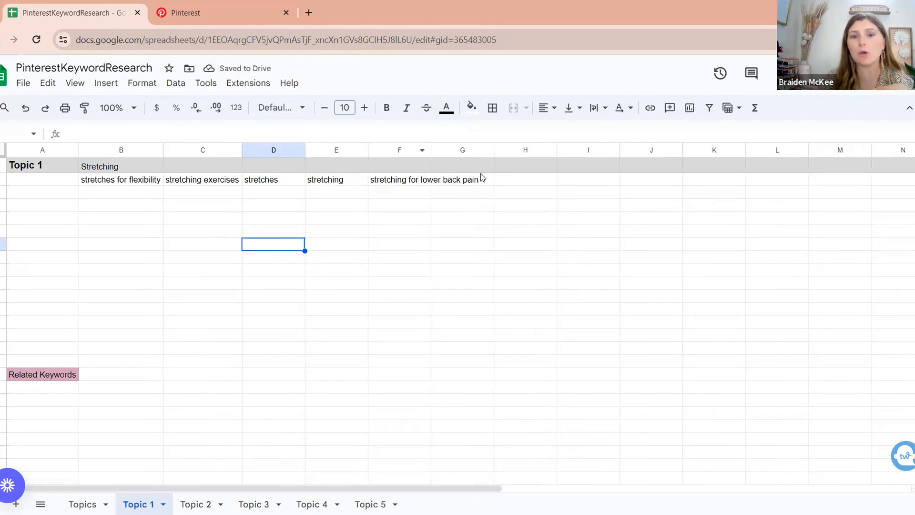
# - Label the first keyword row "Stretch" in column A, directly below the Topic 1 heading
pyautogui.click(30, 181)
pyautogui.write('Stretch')
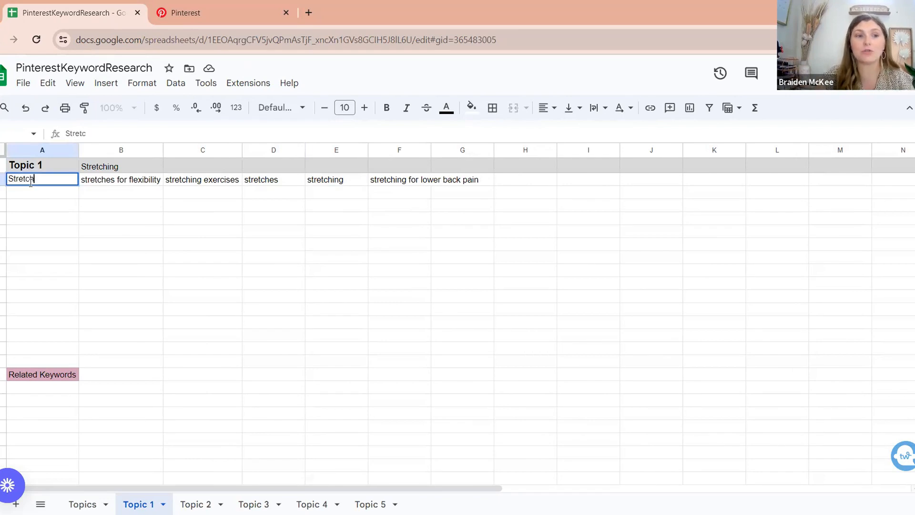
pyautogui.hotkey('ctrl', 'a')
# - Switch to Pinterest and examine its search suggestions for "stretching"
pyautogui.click(215, 7)
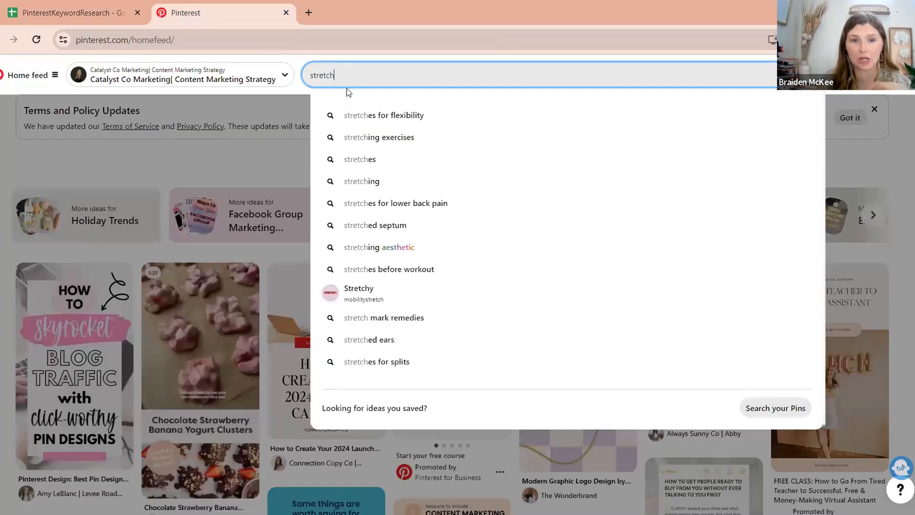
pyautogui.click(347, 76)
pyautogui.write('stretching')
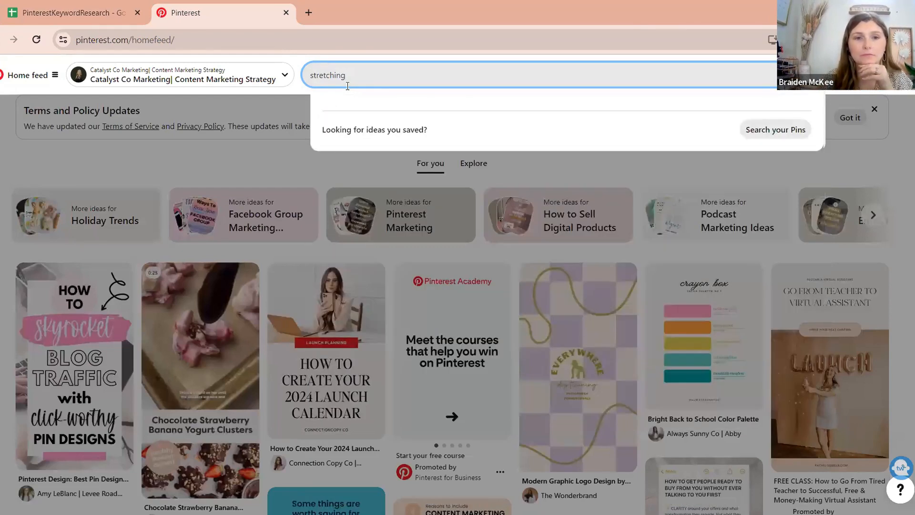
pyautogui.press('BackSpace')
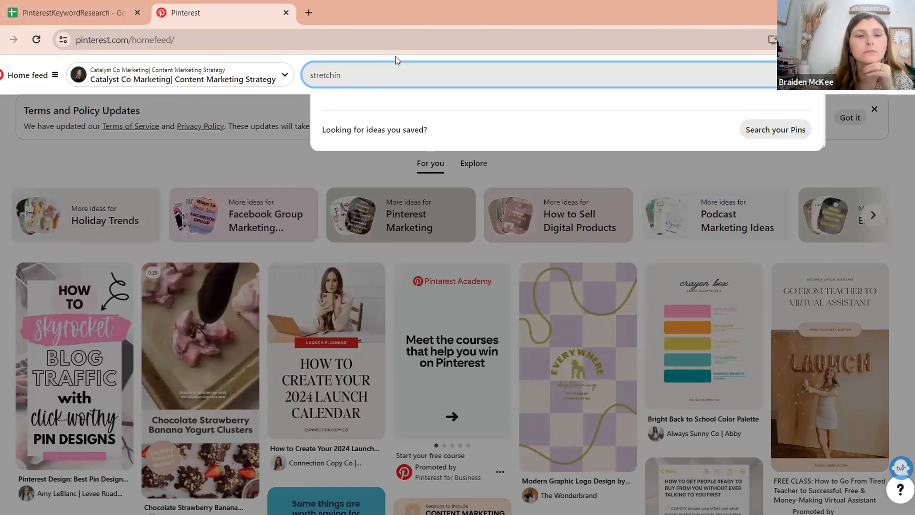
pyautogui.click(27, 5)
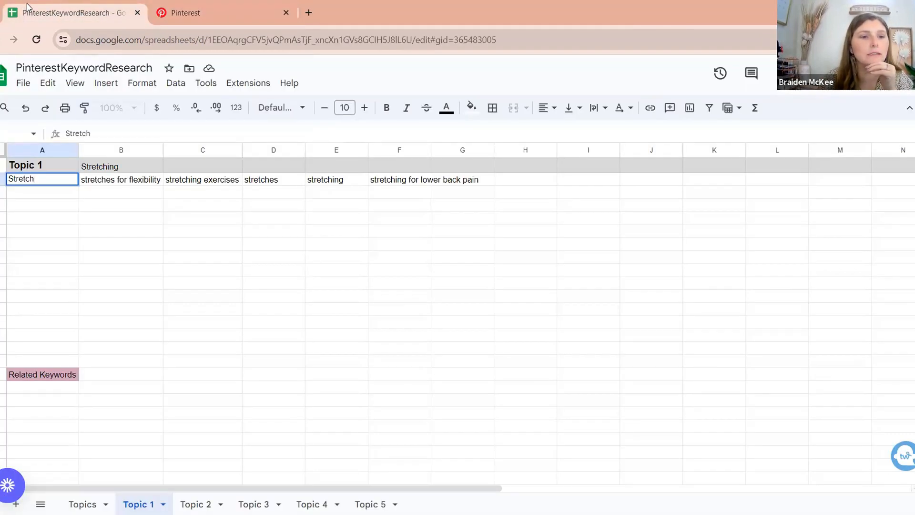
pyautogui.click(191, 15)
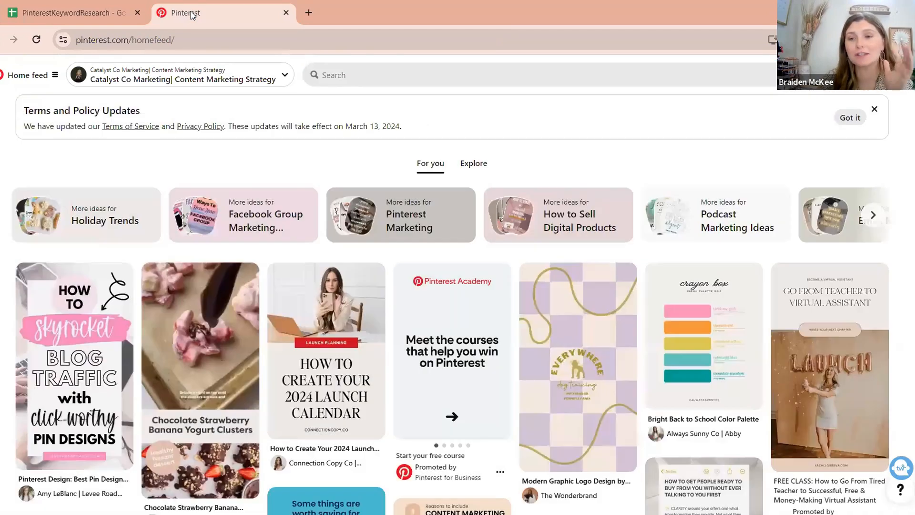
pyautogui.click(335, 75)
pyautogui.write('strect')
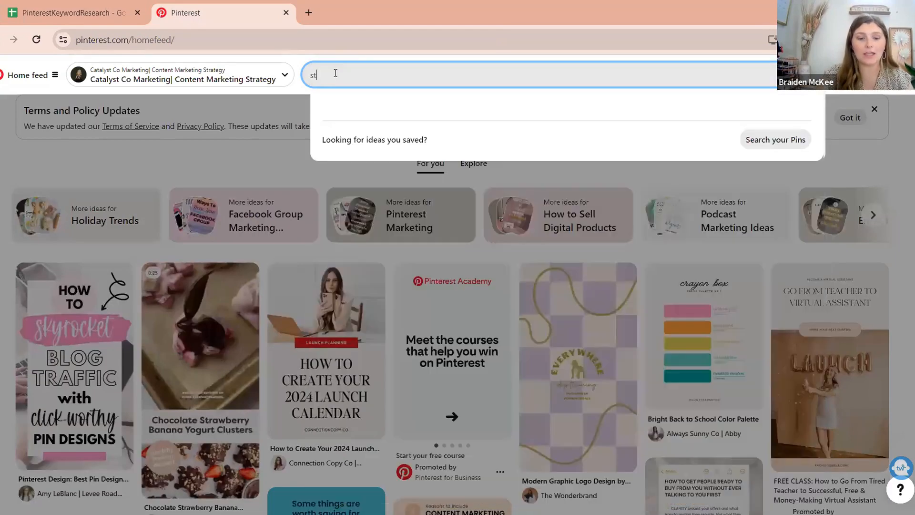
pyautogui.press('BackSpace')
pyautogui.press('BackSpace')
pyautogui.press('BackSpace')
pyautogui.write('e')
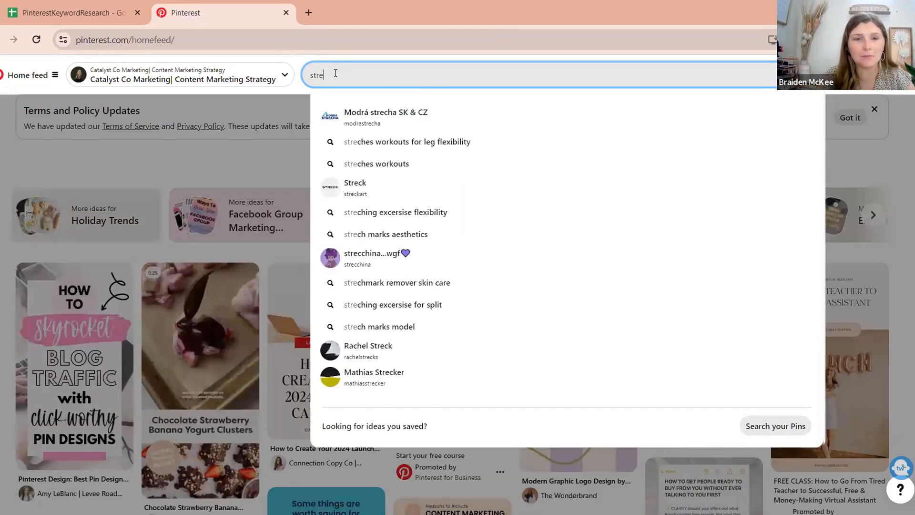
pyautogui.write('tching')
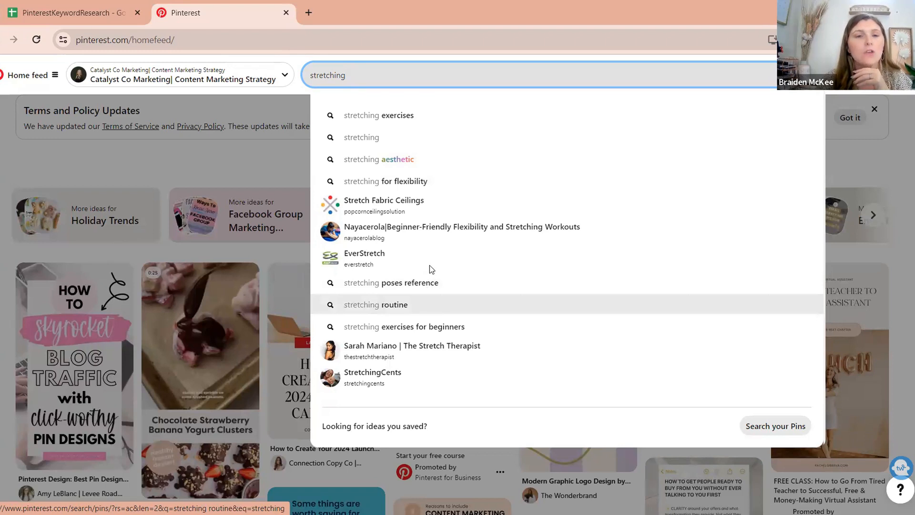
# - Back in the spreadsheet, start a second keyword row six rows below "Stretch", with "Stretching" in column A and "strecthing exercises" in column B
pyautogui.click(96, 14)
pyautogui.press('Return')
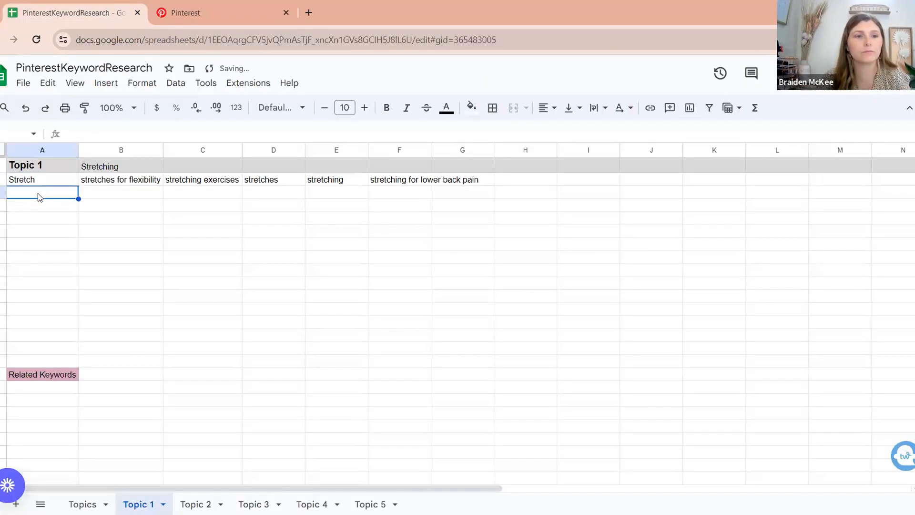
pyautogui.click(22, 262)
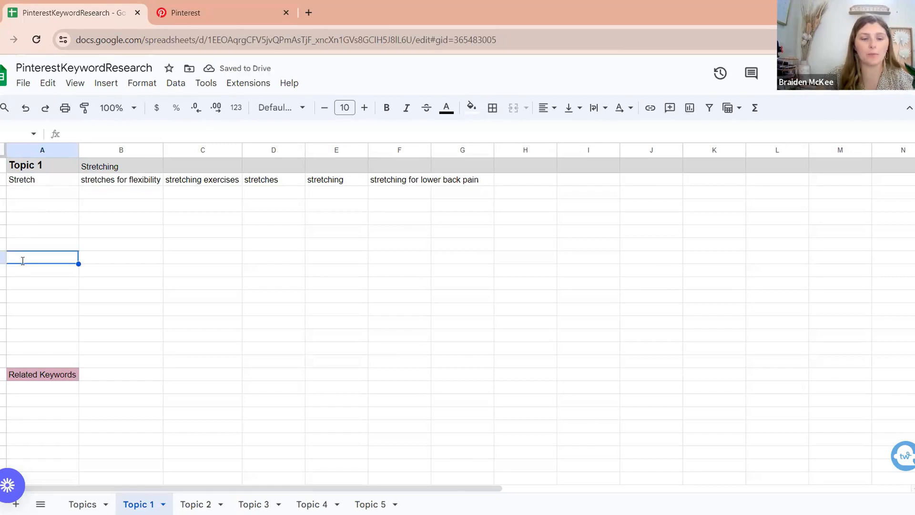
pyautogui.write('Stretching')
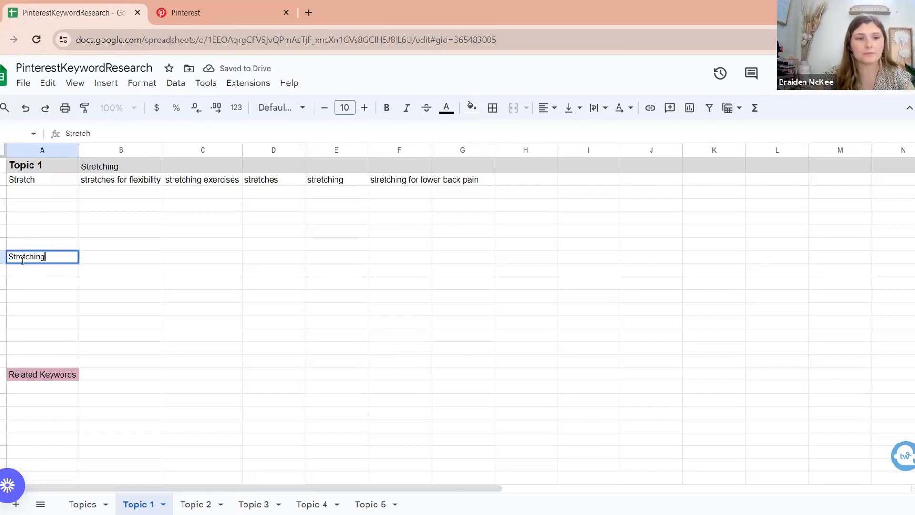
pyautogui.press('Tab')
pyautogui.write('strecthing e')
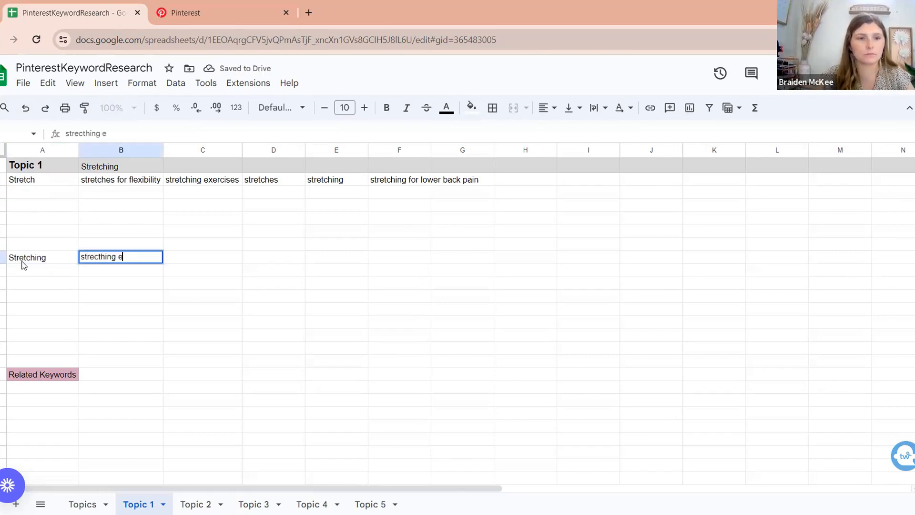
pyautogui.write('xercises')
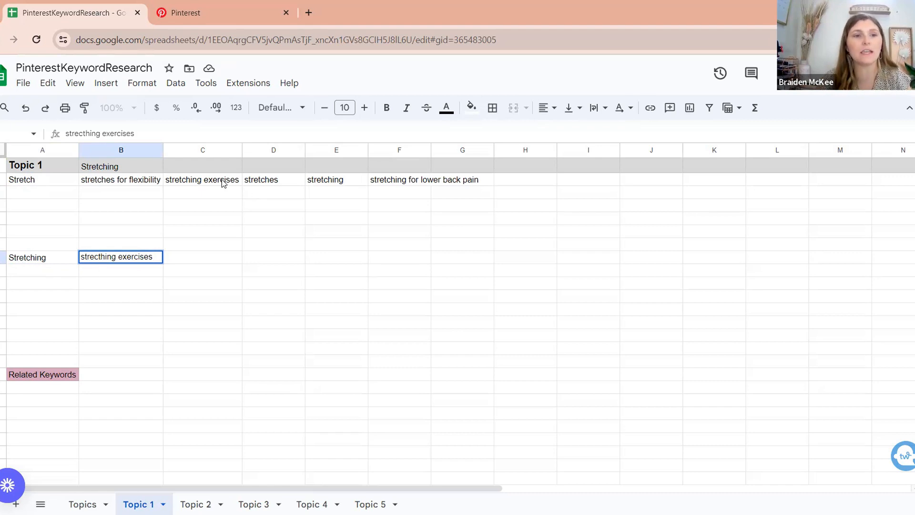
# - Recheck Pinterest's suggestions for "stretching" and enter "stretching for flexibility" in column C of the spreadsheet's Stretching keyword row
pyautogui.click(191, 13)
pyautogui.click(355, 78)
pyautogui.write('stretching')
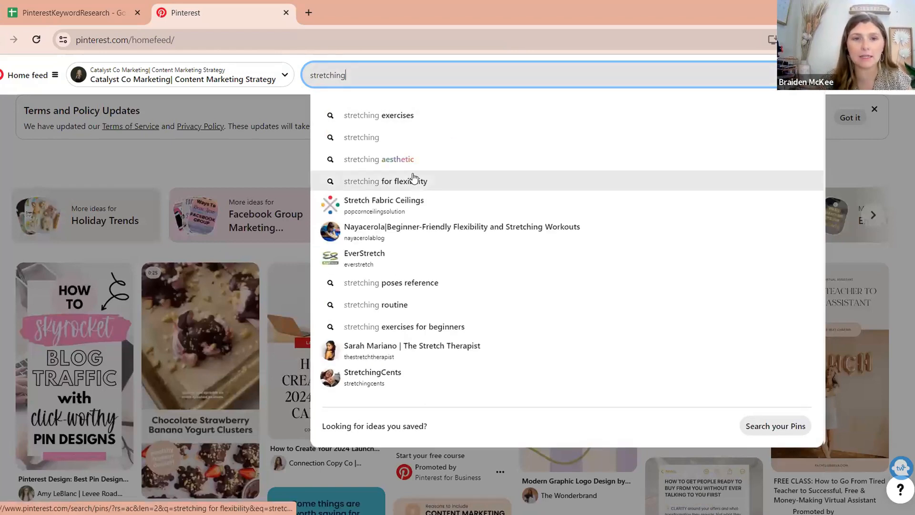
pyautogui.click(39, 24)
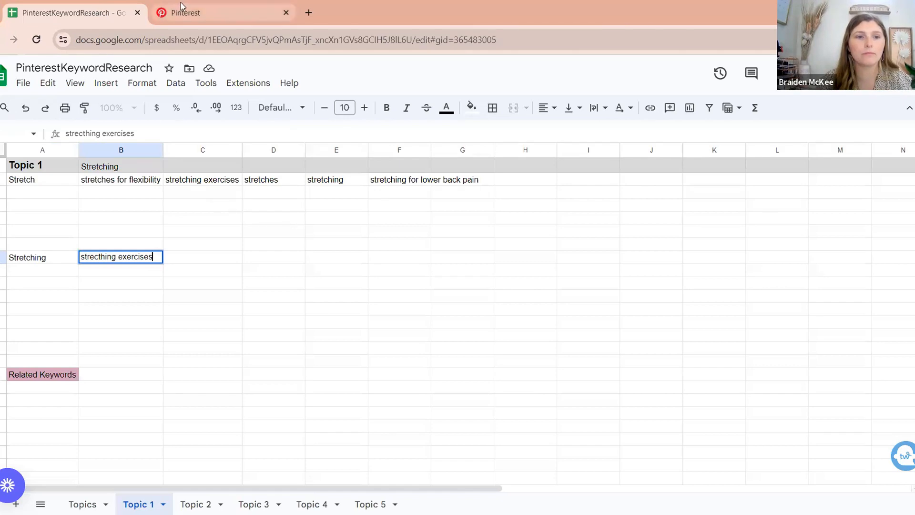
pyautogui.click(185, 257)
pyautogui.write('stre')
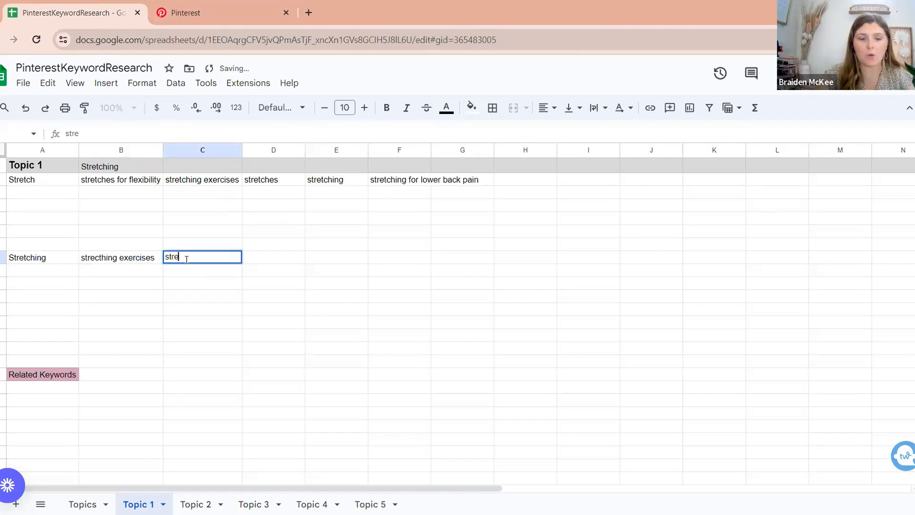
pyautogui.write('tching for ')
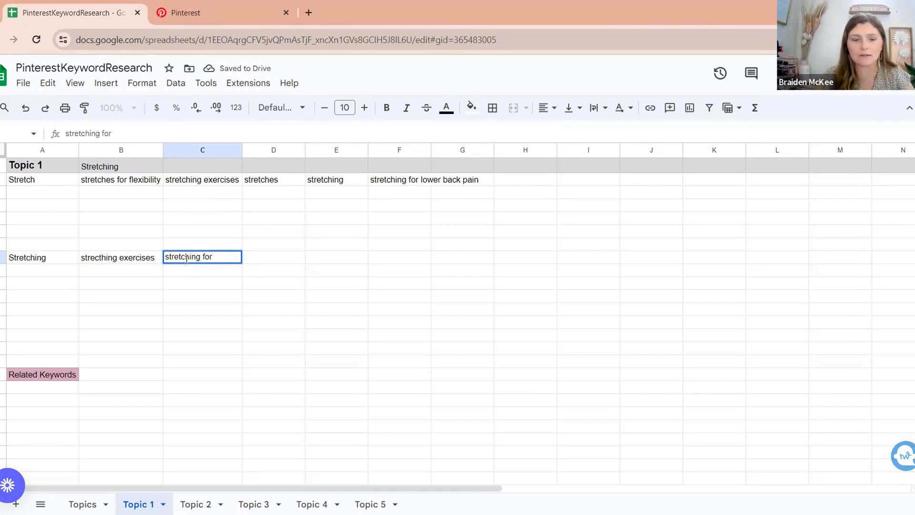
pyautogui.write('fke')
pyautogui.press('BackSpace')
pyautogui.press('BackSpace')
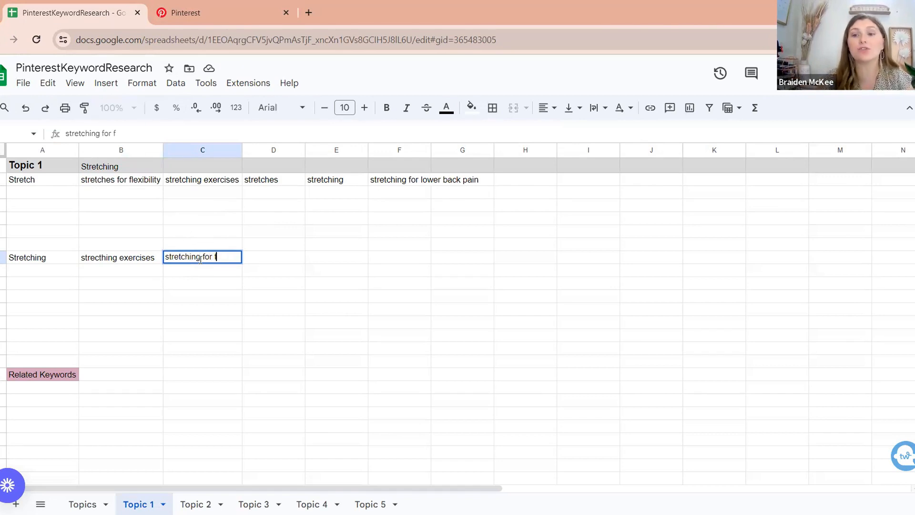
pyautogui.write('lexibility')
pyautogui.press('Tab')
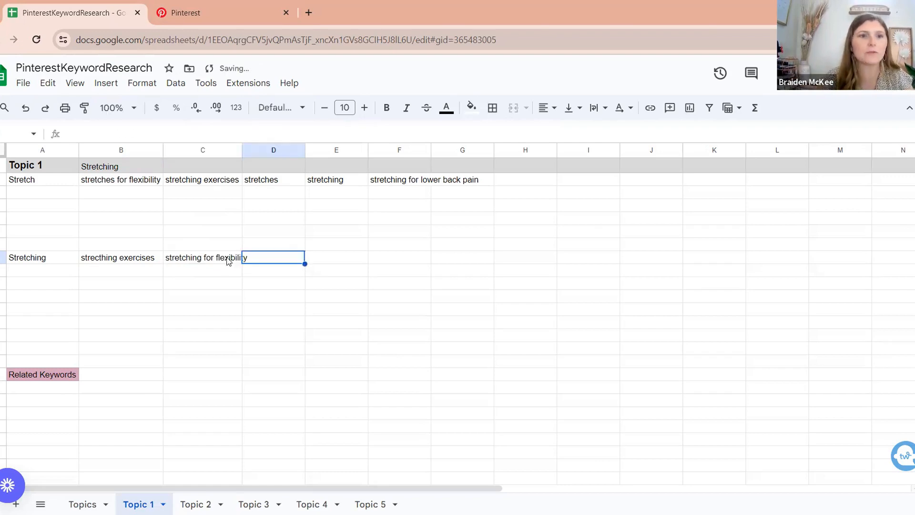
# - Bring up Pinterest's suggestions for "stretching" again and enter "stretching poses reference" in column D of the spreadsheet's Stretching keyword row
pyautogui.click(212, 13)
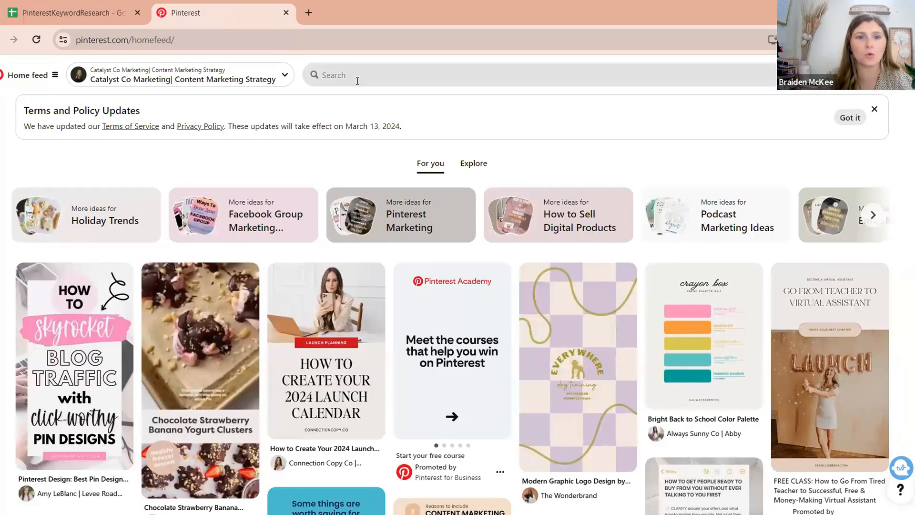
pyautogui.click(357, 80)
pyautogui.write('stretching')
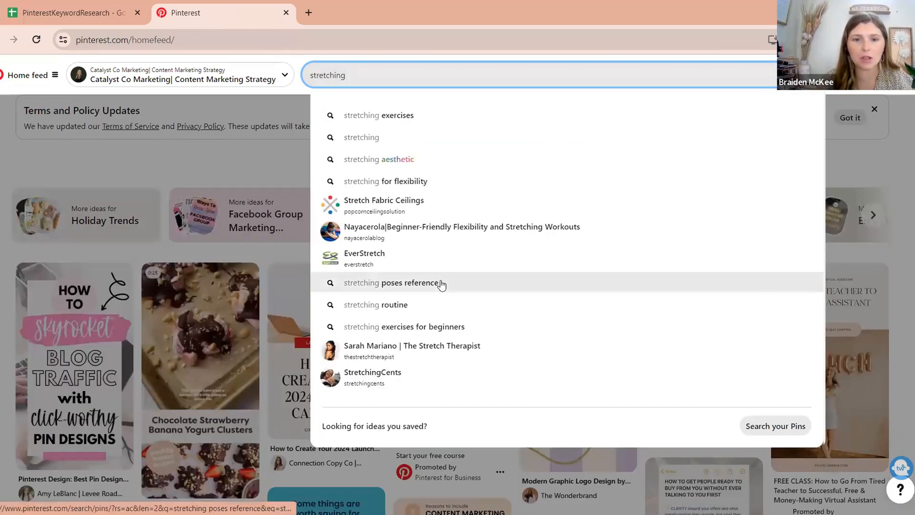
pyautogui.click(105, 14)
pyautogui.write('stretchi')
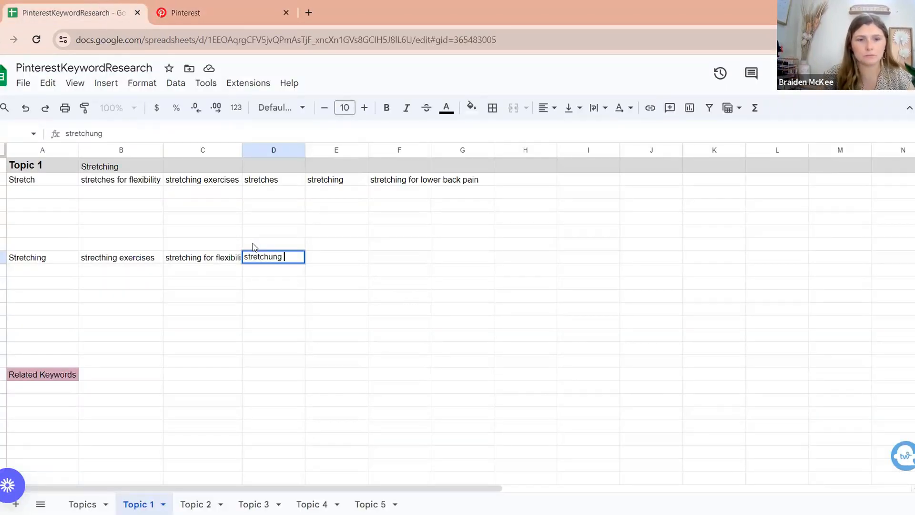
pyautogui.write('ng poses regfere')
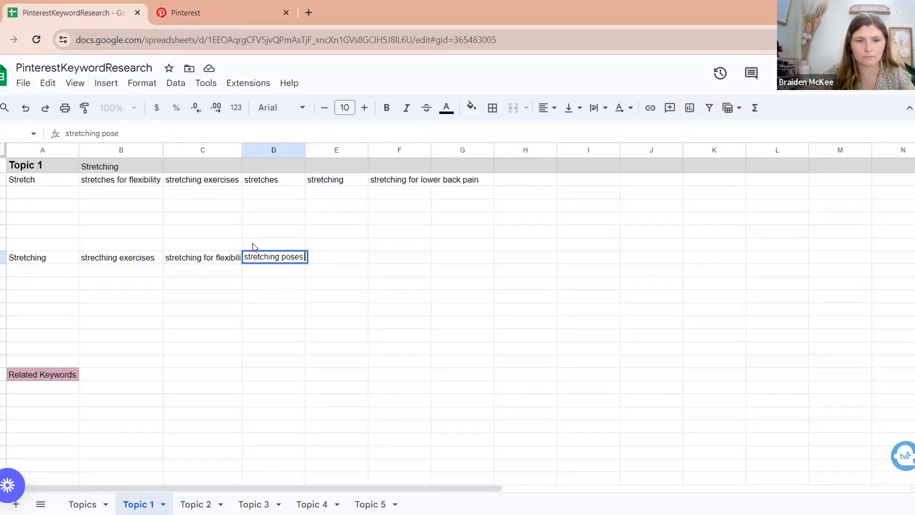
pyautogui.press('BackSpace')
pyautogui.press('BackSpace')
pyautogui.press('BackSpace')
pyautogui.press('BackSpace')
pyautogui.press('BackSpace')
pyautogui.write('feren')
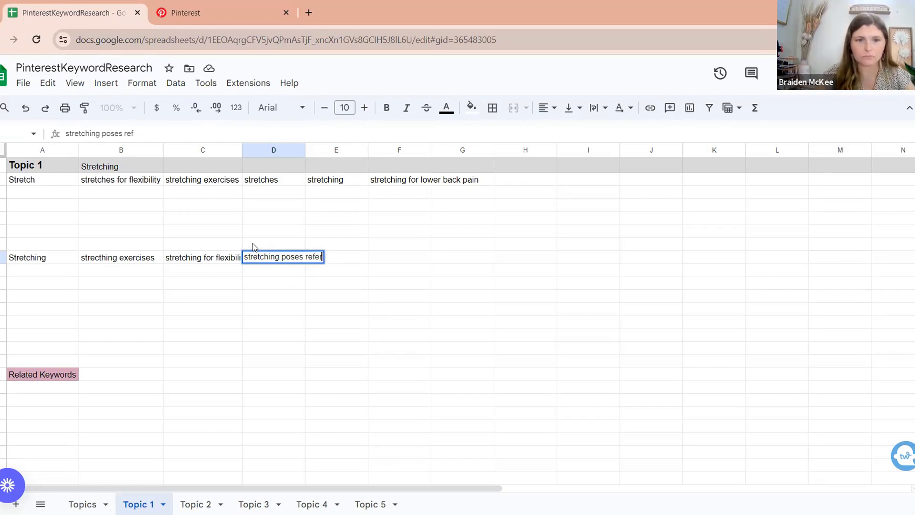
pyautogui.write('ce')
pyautogui.press('Tab')
# - Enter "stretching routine" in column E of the Stretching keyword row
pyautogui.write('st')
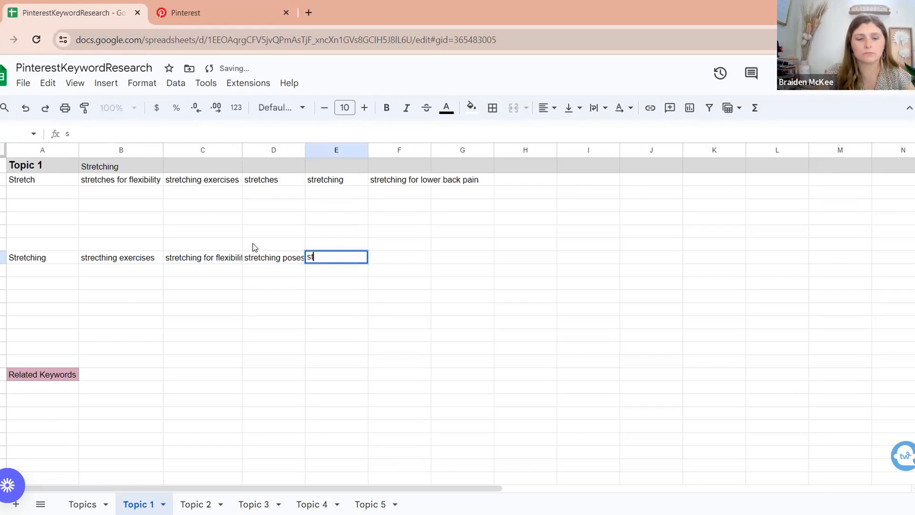
pyautogui.write('retching routine')
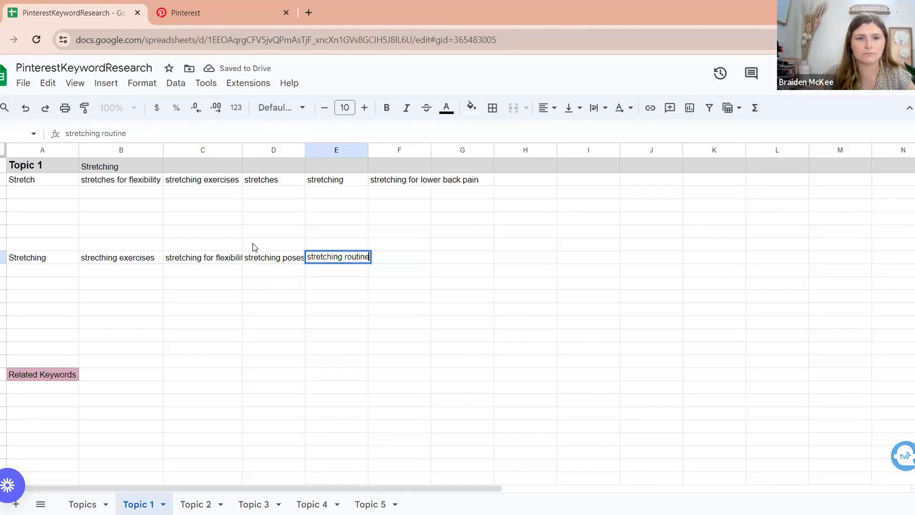
pyautogui.press('Tab')
# - Consult Pinterest's suggestions for "stretching" once more and enter "stretching exercises for beginners" in column F of the spreadsheet's Stretching keyword row
pyautogui.click(200, 13)
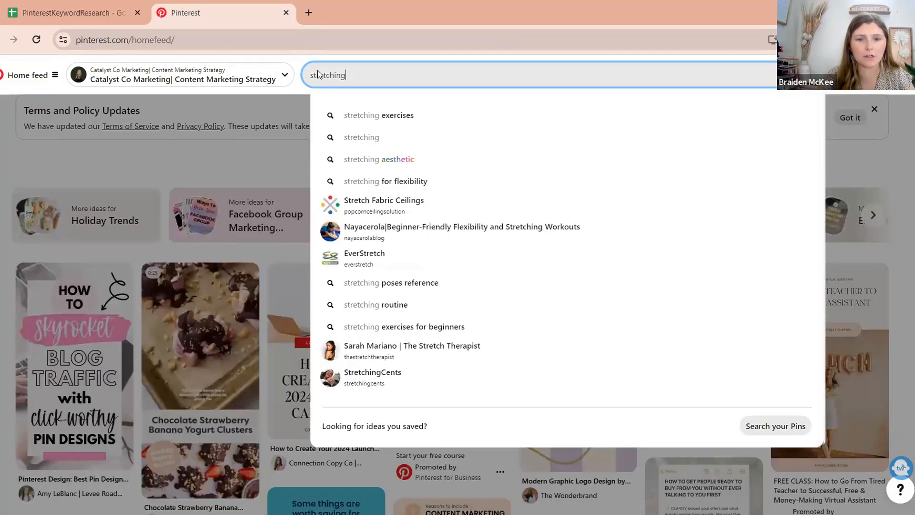
pyautogui.click(391, 76)
pyautogui.write('stretchui')
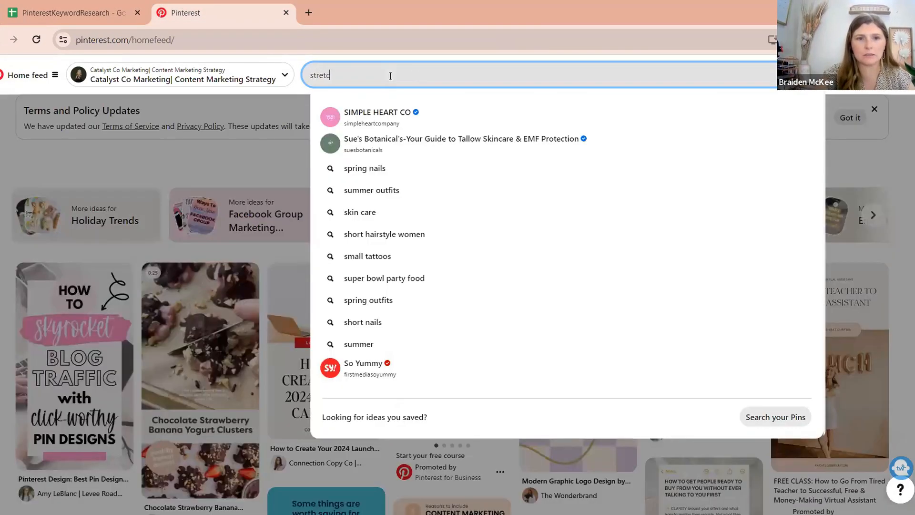
pyautogui.press('BackSpace')
pyautogui.press('BackSpace')
pyautogui.write('ing')
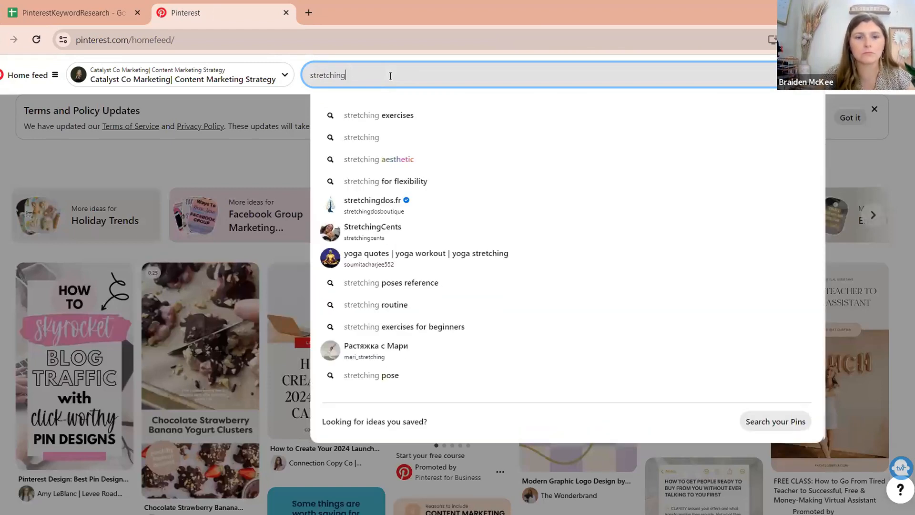
pyautogui.click(88, 13)
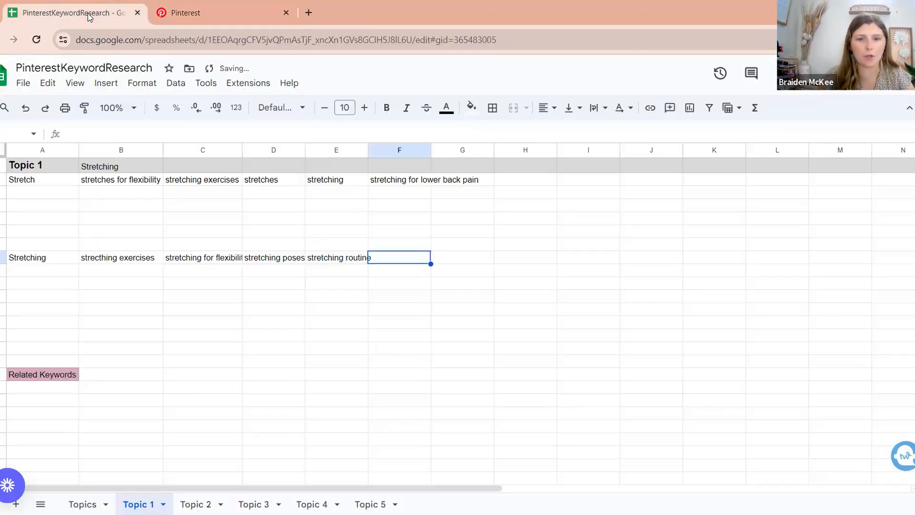
pyautogui.write('stretchun')
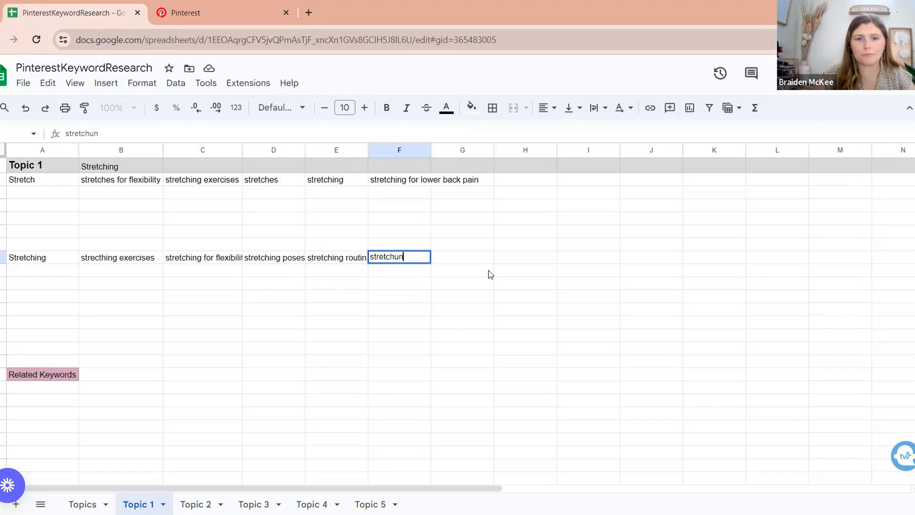
pyautogui.write('ing exercises for beginners')
pyautogui.click(489, 276)
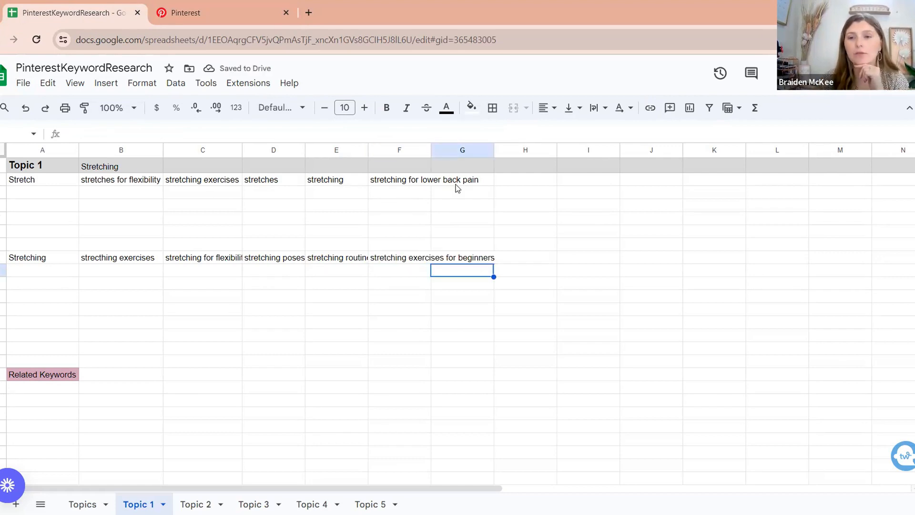
# - Search Pinterest for "stretches for flexibility" from the Stretch keyword row and copy the related keyword filters, from "Back" to "Bed"
pyautogui.click(122, 185)
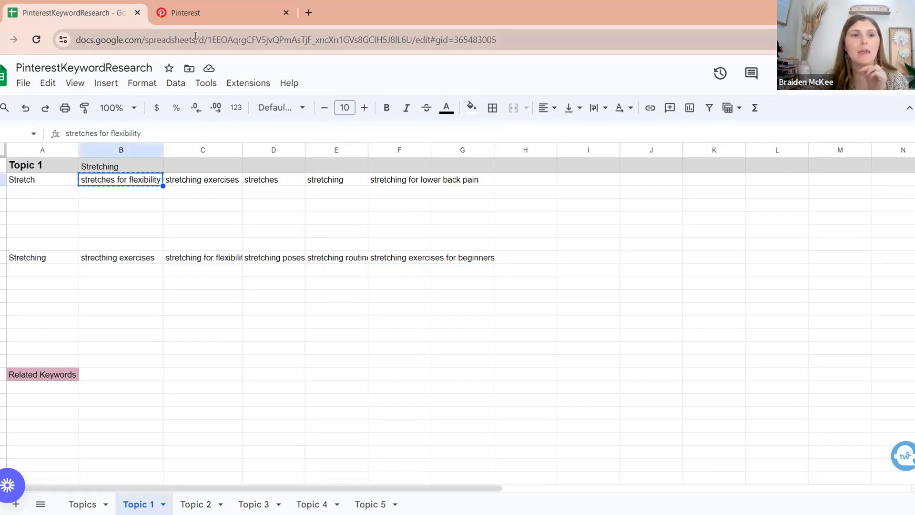
pyautogui.click(201, 14)
pyautogui.click(366, 74)
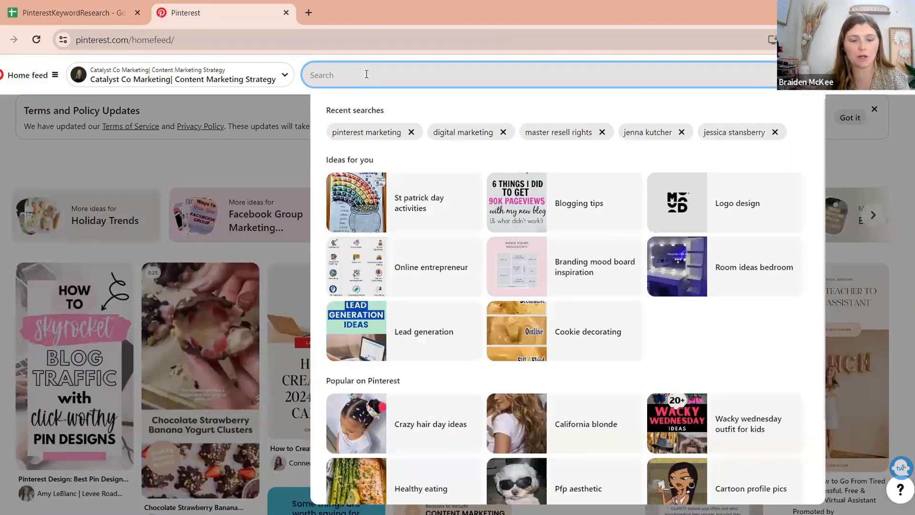
pyautogui.write('stretches for flexibility')
pyautogui.press('Return')
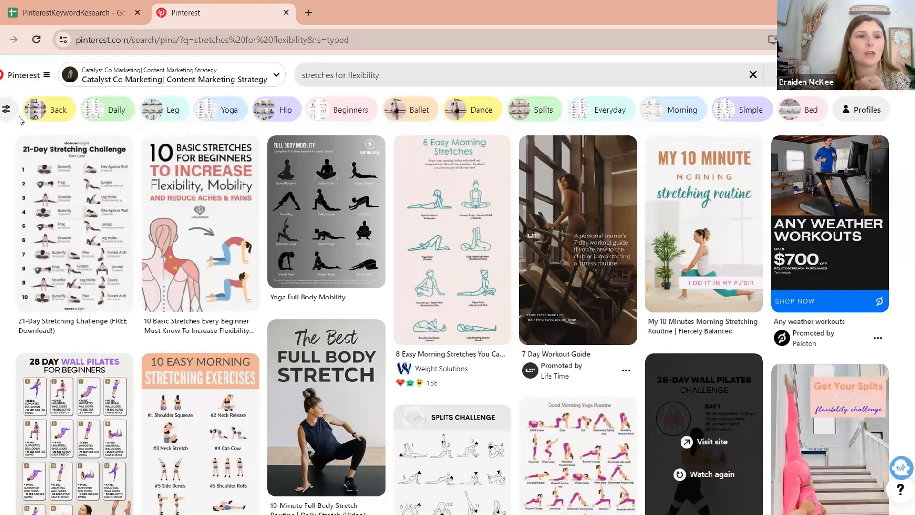
pyautogui.moveTo(22, 120); pyautogui.dragTo(828, 123)
pyautogui.hotkey('ctrl', 'c')
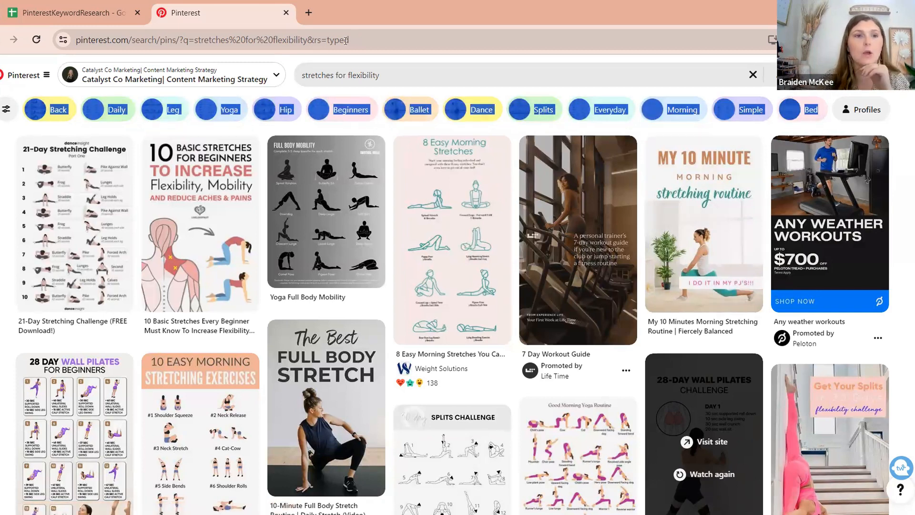
# - Return to the keyword spreadsheet and insert five blank rows between the Stretch and Stretching keyword rows
pyautogui.click(71, 13)
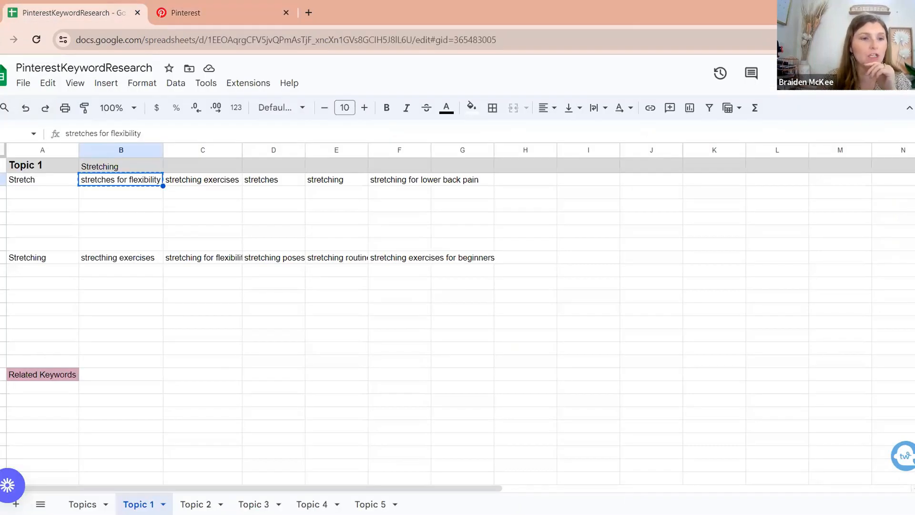
pyautogui.click(3, 244)
pyautogui.rightClick(3, 244)
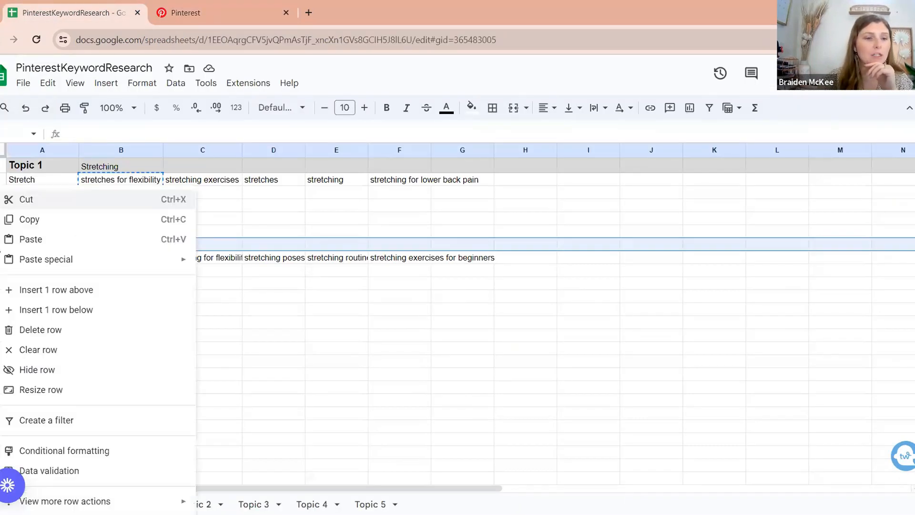
pyautogui.click(22, 306)
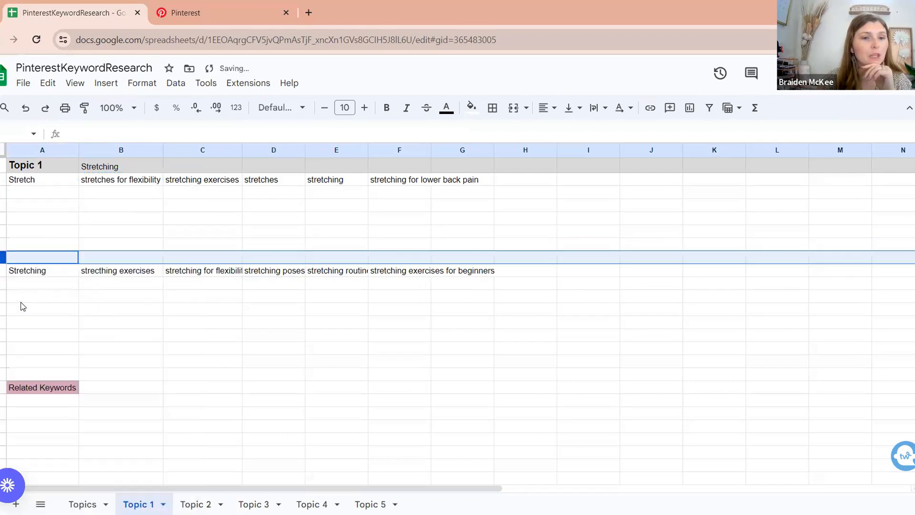
pyautogui.rightClick(1, 260)
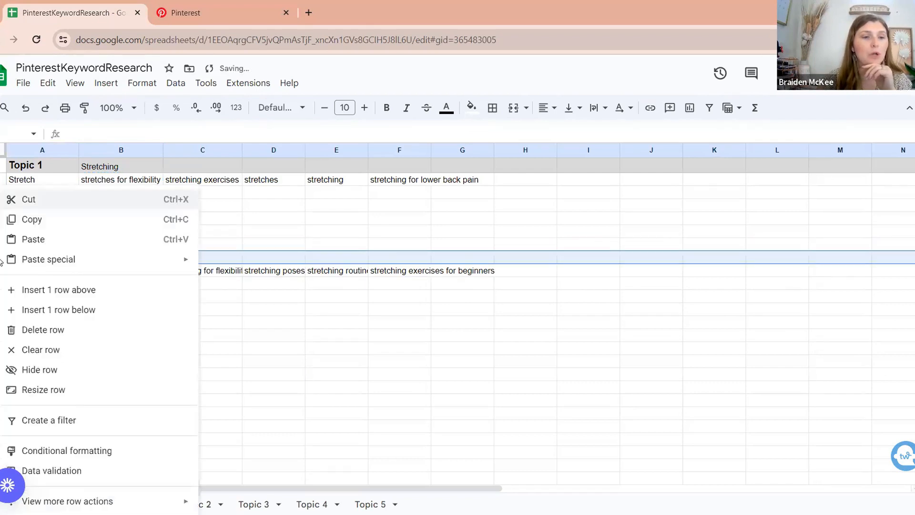
pyautogui.click(25, 290)
pyautogui.rightClick(2, 257)
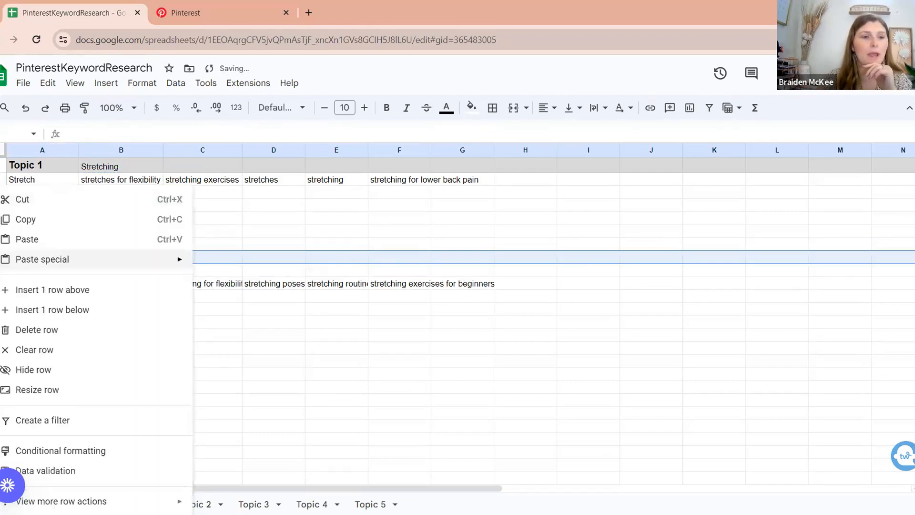
pyautogui.click(29, 309)
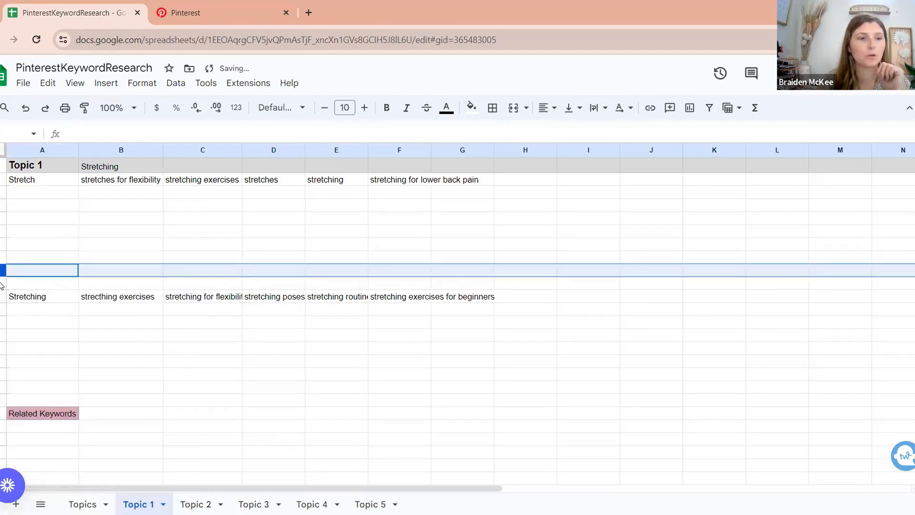
pyautogui.rightClick(2, 269)
pyautogui.click(41, 309)
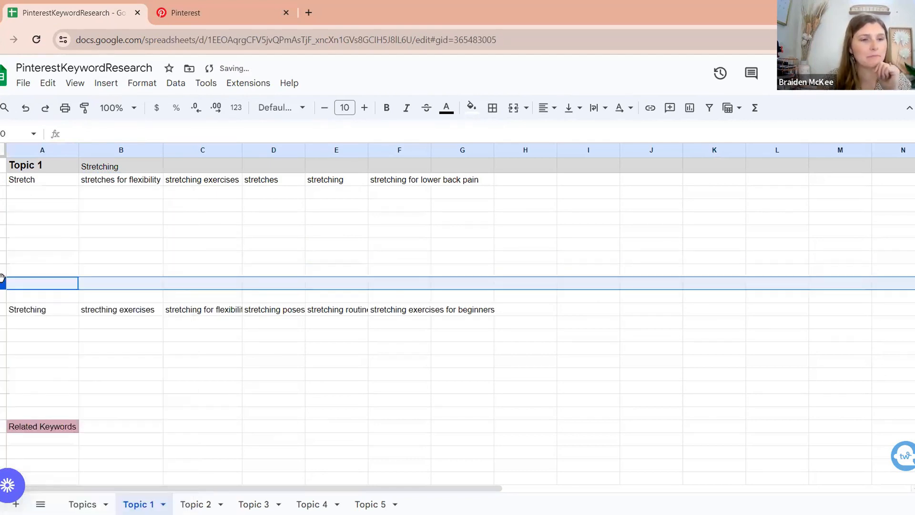
pyautogui.rightClick(2, 284)
pyautogui.click(3, 290)
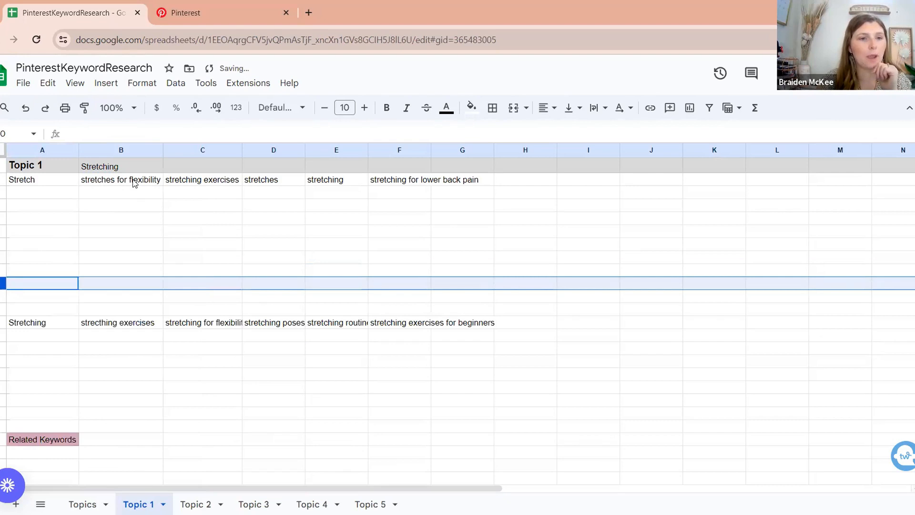
# - Try pasting the copied Pinterest keywords below "stretches for flexibility" in column B and undo the paste
pyautogui.click(121, 192)
pyautogui.hotkey('ctrl', 'v')
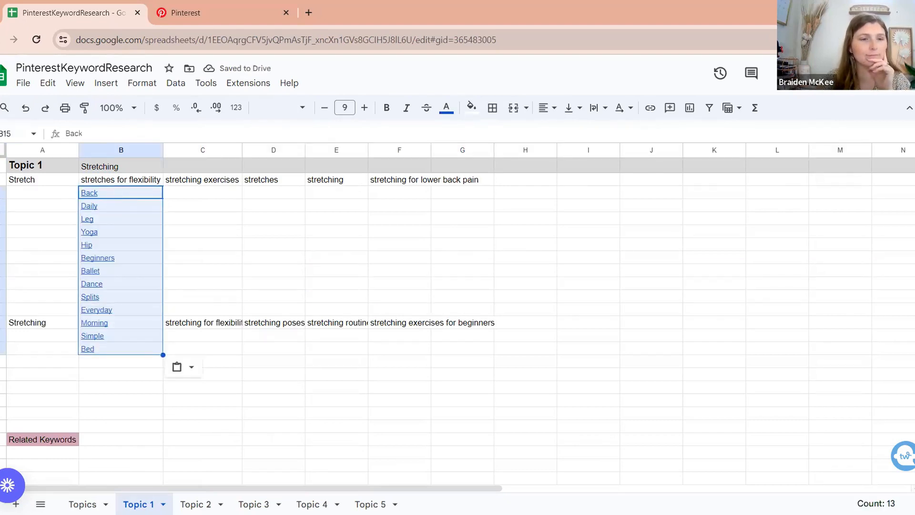
pyautogui.click(241, 287)
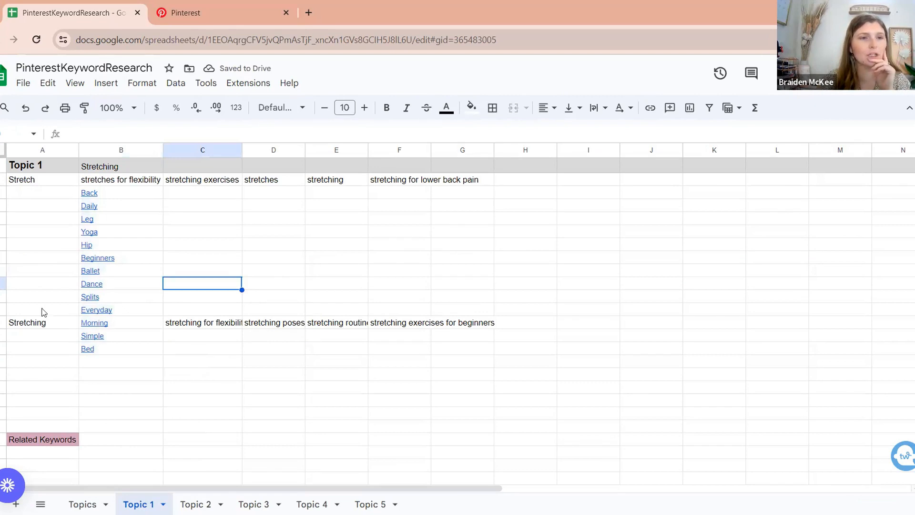
pyautogui.click(25, 110)
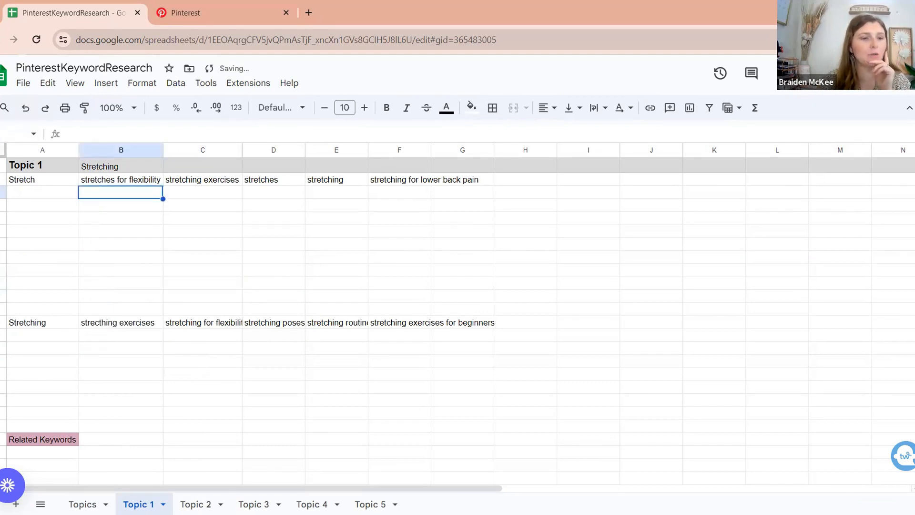
# - Insert five more blank rows above the Stretching keyword row to make room for the full keyword list
pyautogui.click(13, 310)
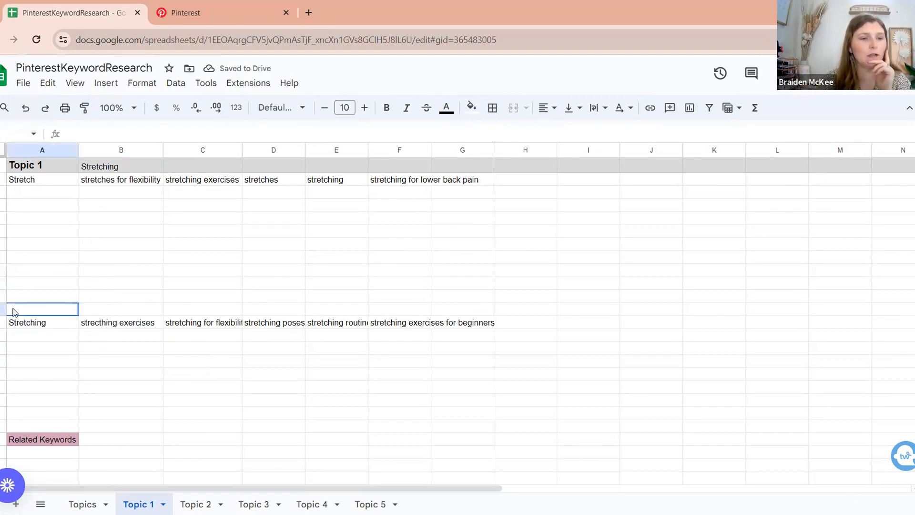
pyautogui.rightClick(13, 312)
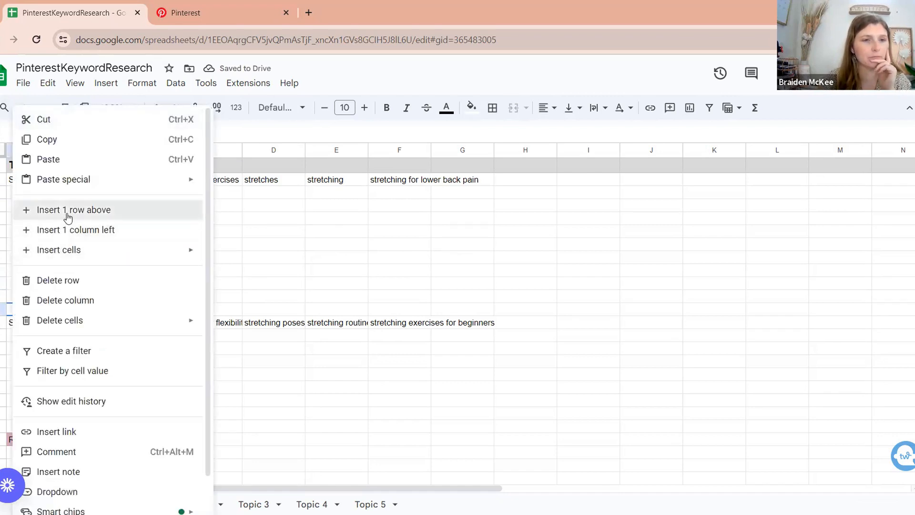
pyautogui.click(52, 208)
pyautogui.rightClick(2, 309)
pyautogui.click(57, 290)
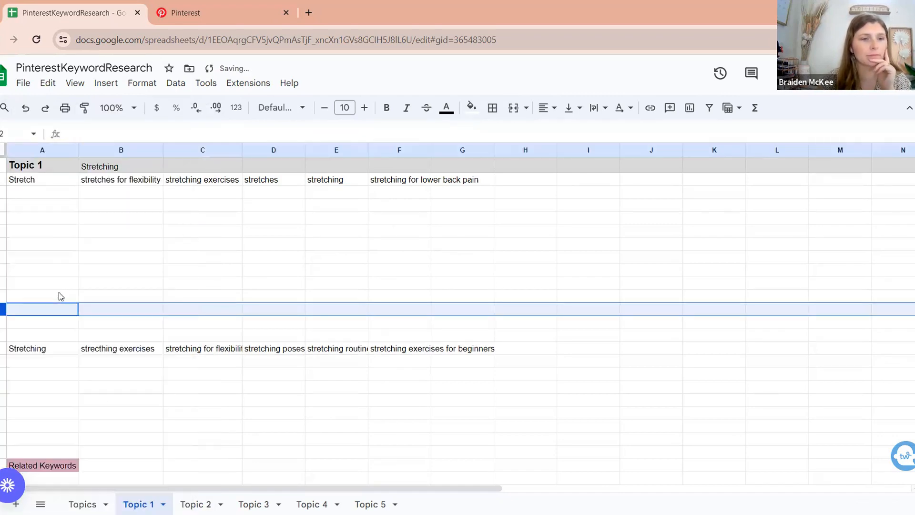
pyautogui.rightClick(3, 309)
pyautogui.click(41, 290)
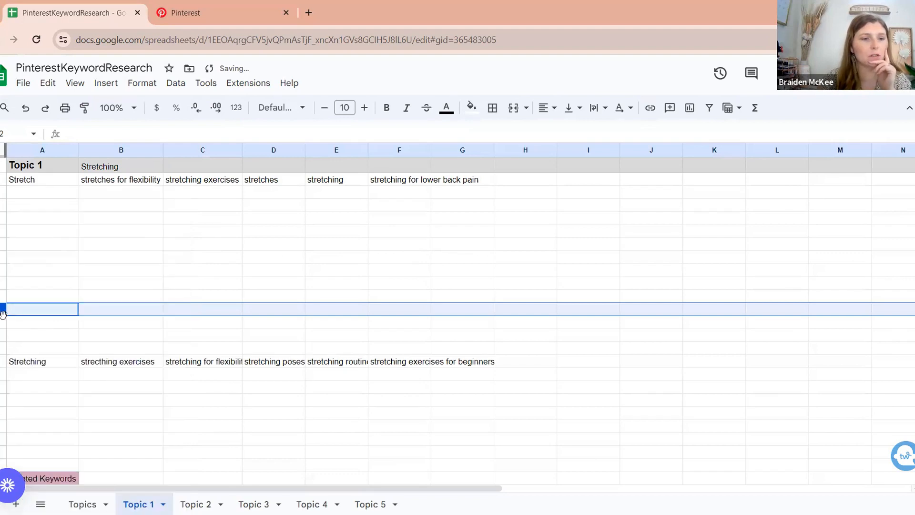
pyautogui.rightClick(3, 309)
pyautogui.click(75, 288)
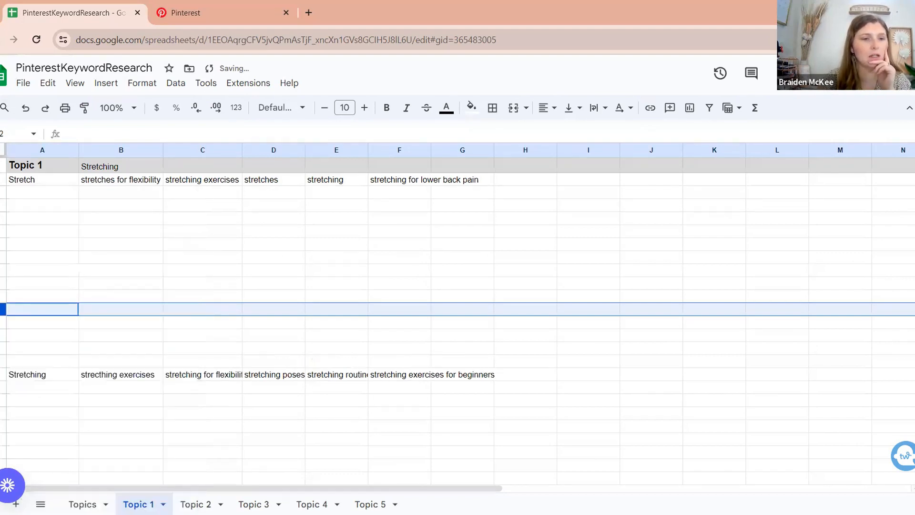
pyautogui.rightClick(2, 309)
pyautogui.click(48, 291)
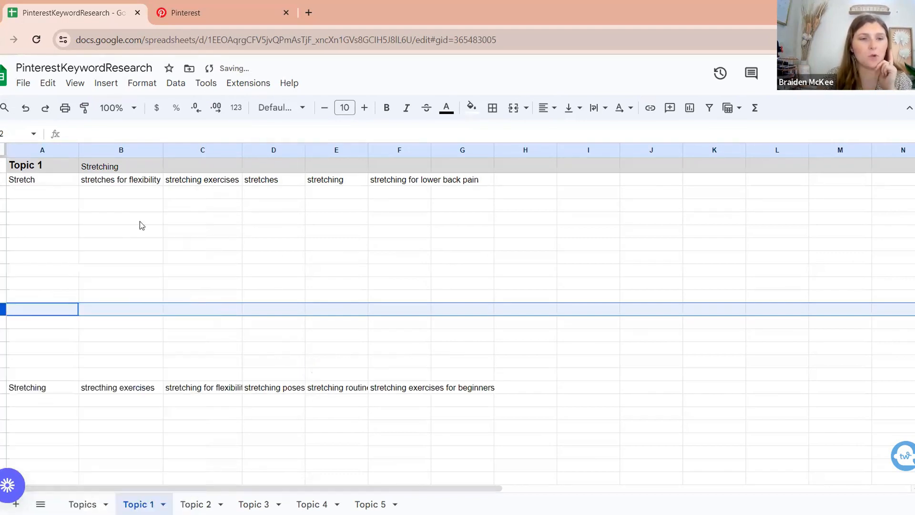
# - Paste the copied keywords, from "Back" to "Bed", below "stretches for flexibility" in column B
pyautogui.click(121, 186)
pyautogui.press('Down')
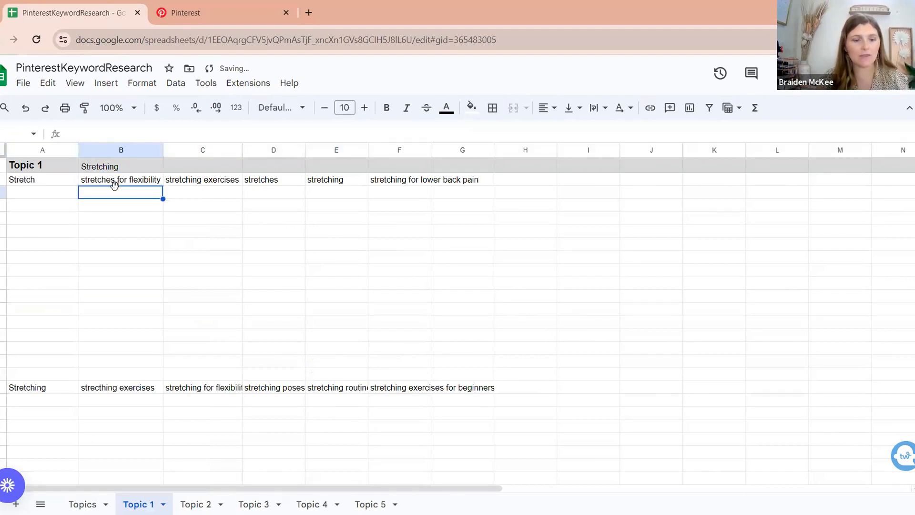
pyautogui.write('Back Daily Leg Yoga Hip Beginners Ballet Dance Splits Everyday Morning Simple Bed')
pyautogui.click(218, 224)
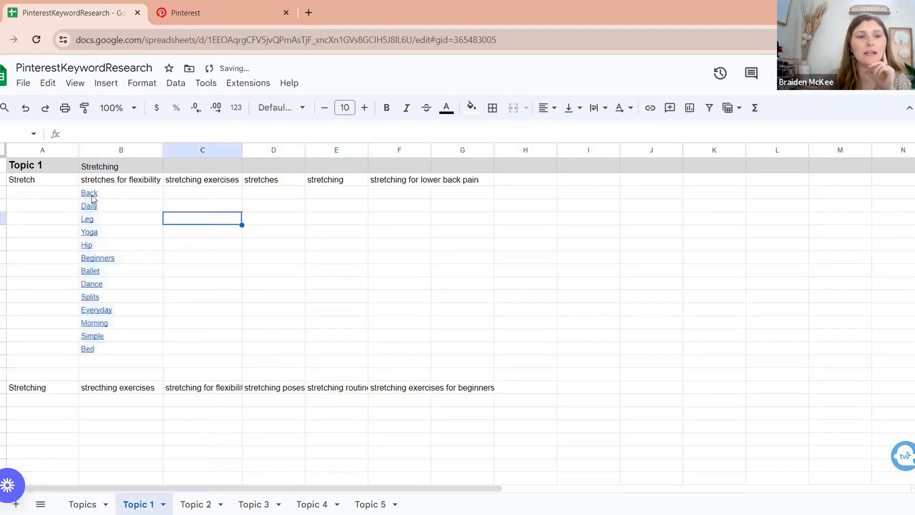
pyautogui.moveTo(90, 196)
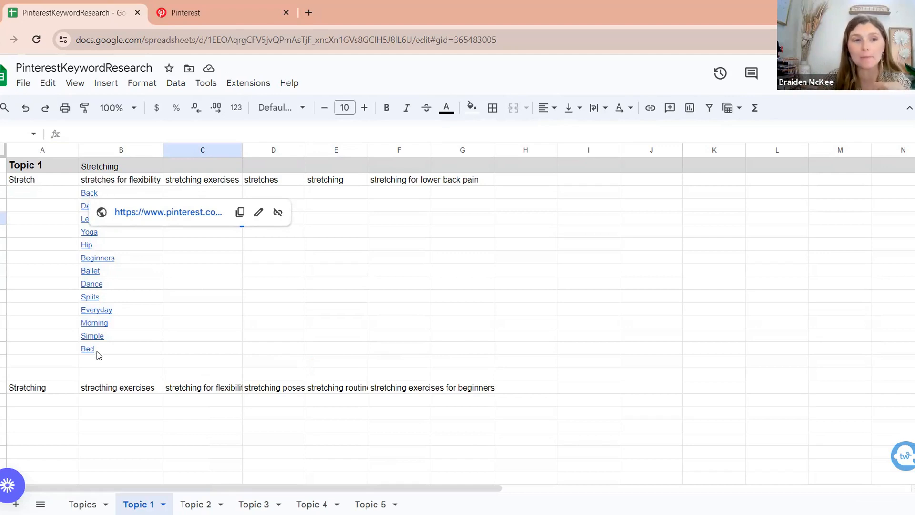
# - Search Pinterest for "stretching exercises" from column C and copy the related keyword filters, from "Beginners" to "Simple"
pyautogui.click(199, 184)
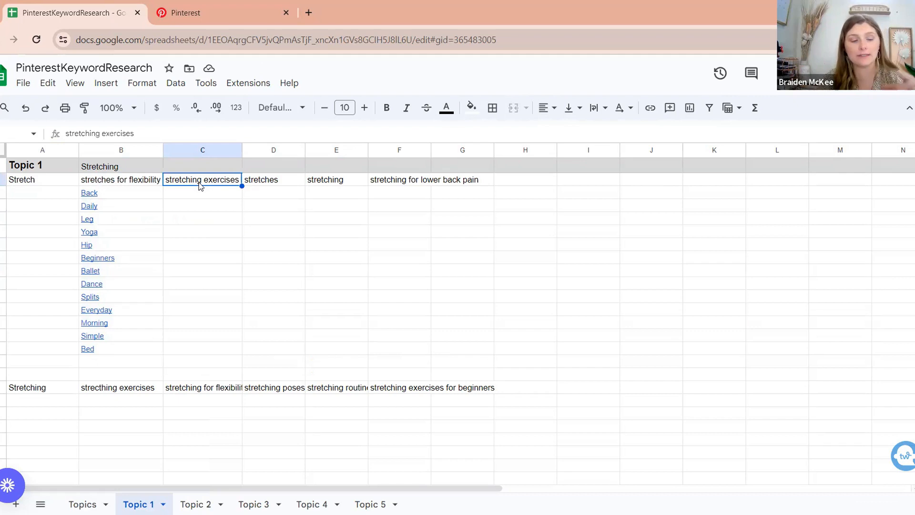
pyautogui.click(198, 15)
pyautogui.click(377, 74)
pyautogui.hotkey('ctrl', 'a')
pyautogui.write('stretching exercises')
pyautogui.press('Return')
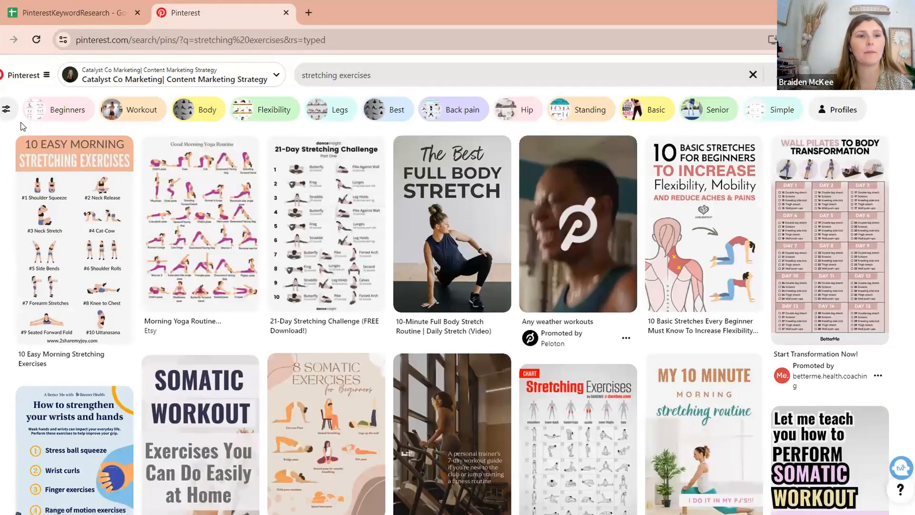
pyautogui.moveTo(22, 125); pyautogui.dragTo(813, 118)
pyautogui.hotkey('ctrl', 'c')
# - Paste the copied keywords, from "Beginners" to "Simple", below "stretching exercises" in column C of the spreadsheet
pyautogui.click(94, 5)
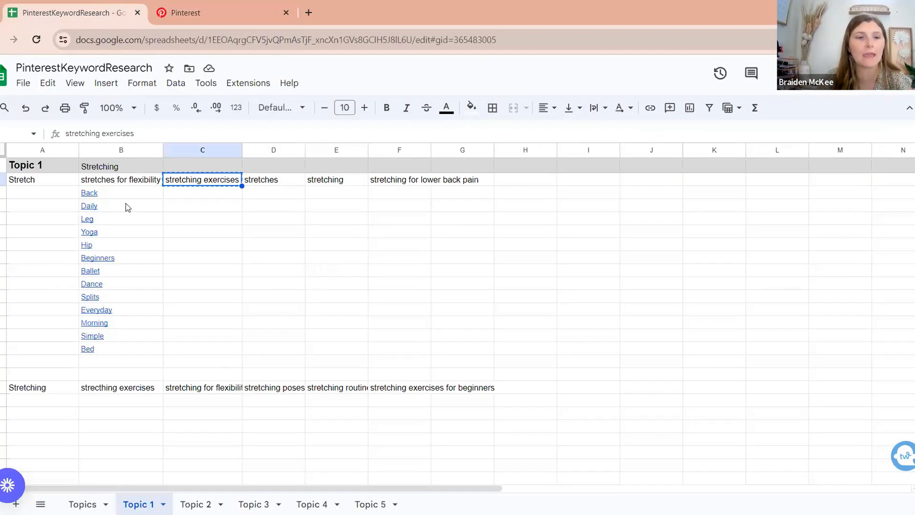
pyautogui.click(183, 199)
pyautogui.hotkey('ctrl', 'v')
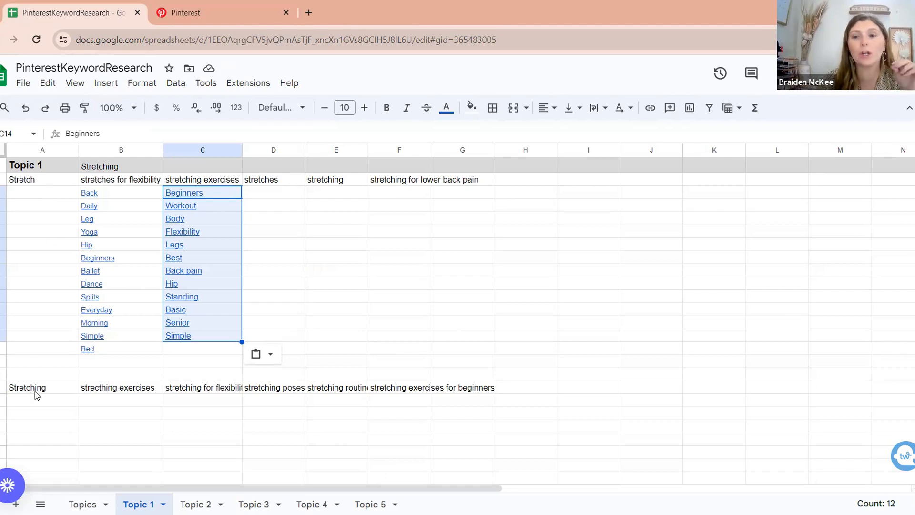
pyautogui.click(262, 193)
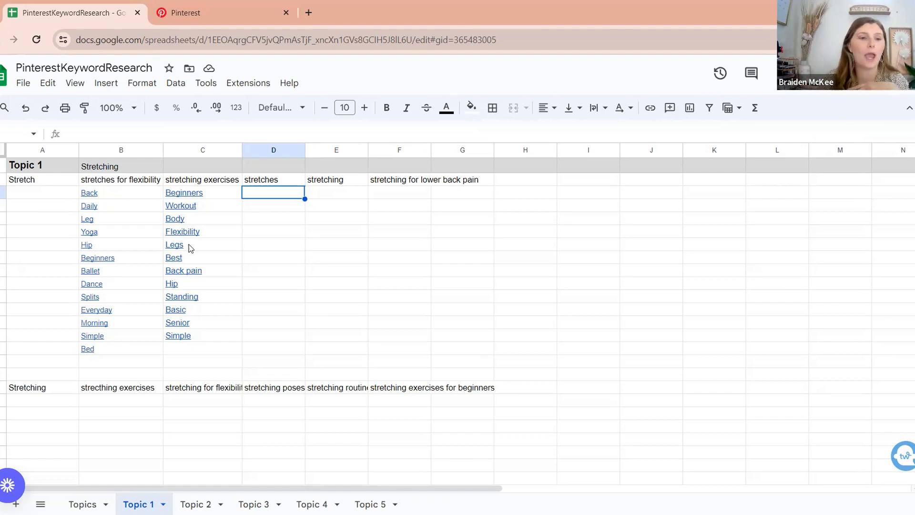
pyautogui.moveTo(124, 291)
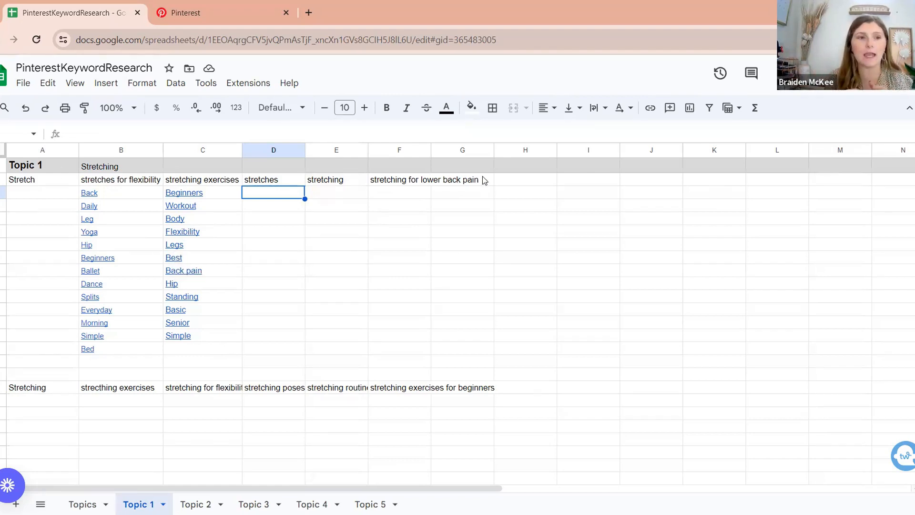
pyautogui.click(128, 167)
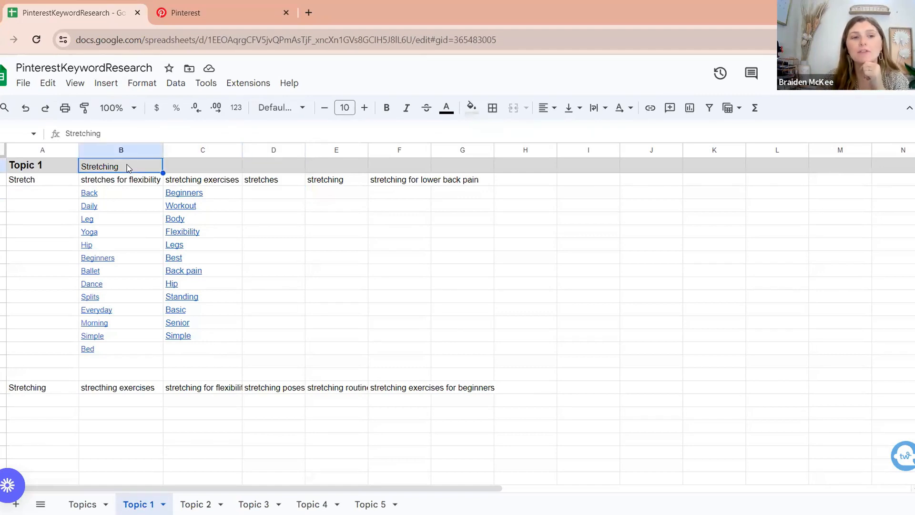
pyautogui.click(102, 181)
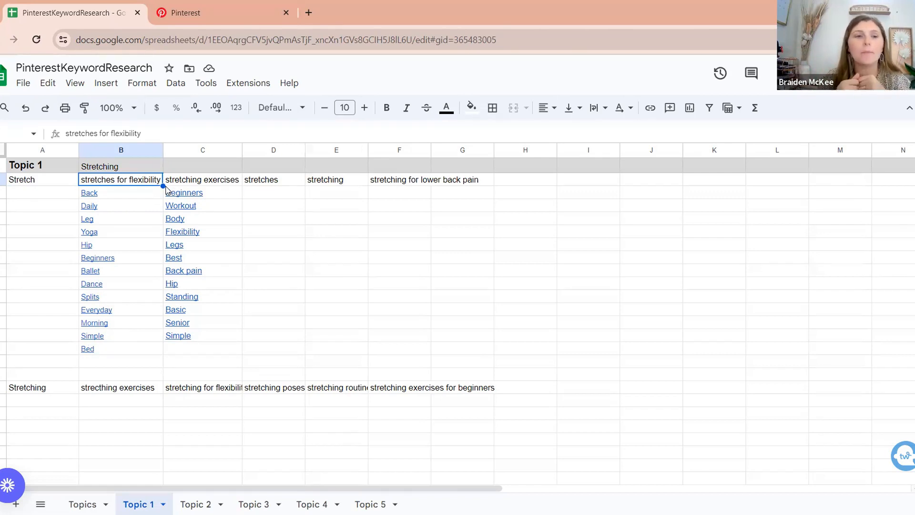
pyautogui.moveTo(114, 193)
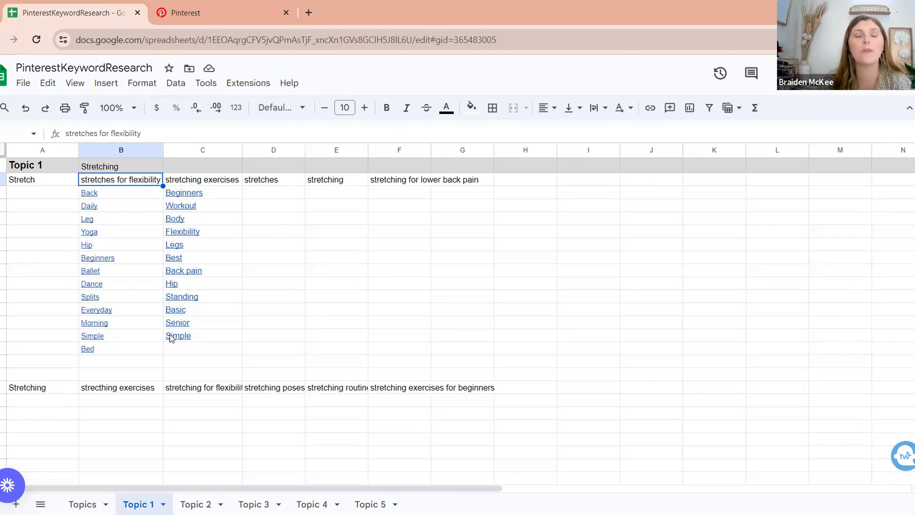
pyautogui.moveTo(231, 324)
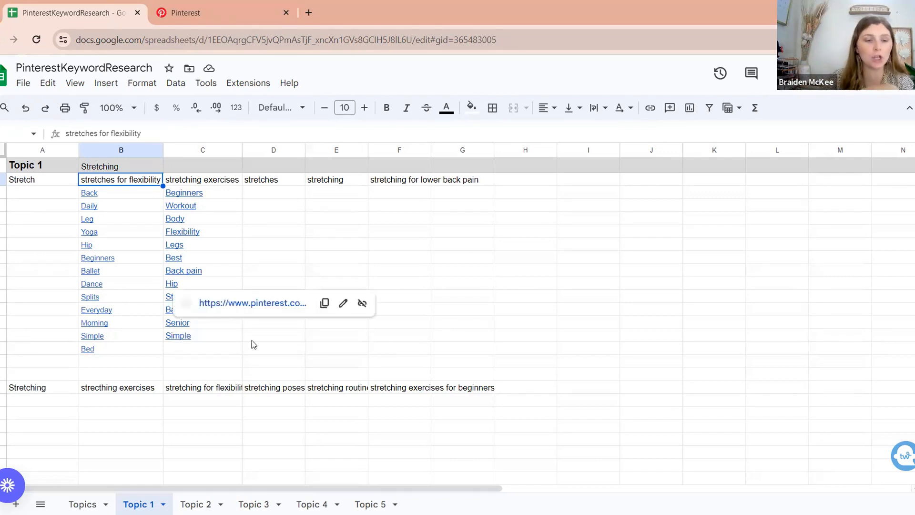
# - Open the Topics sheet to review the list of general categories
pyautogui.click(84, 502)
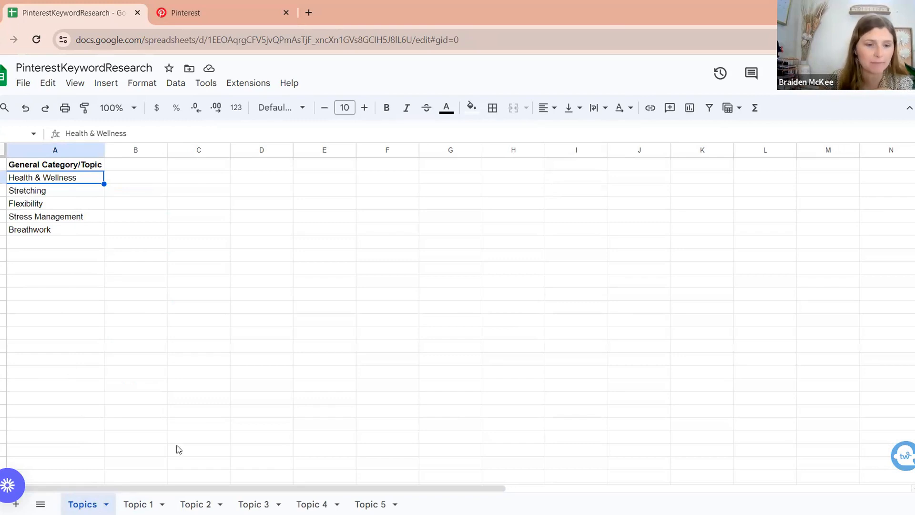
# - Return to the Topic 1 sheet and review the row of "Stretch" suggestions up to "stretches"
pyautogui.click(138, 504)
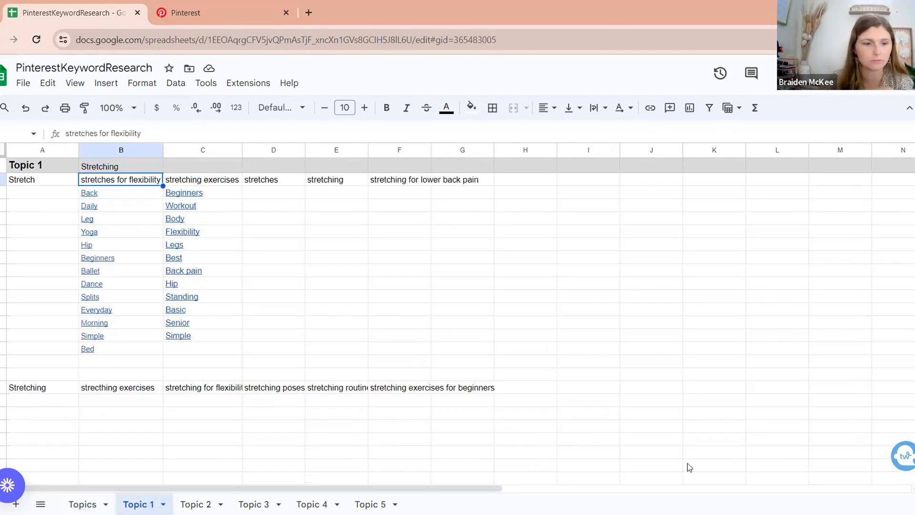
pyautogui.click(202, 179)
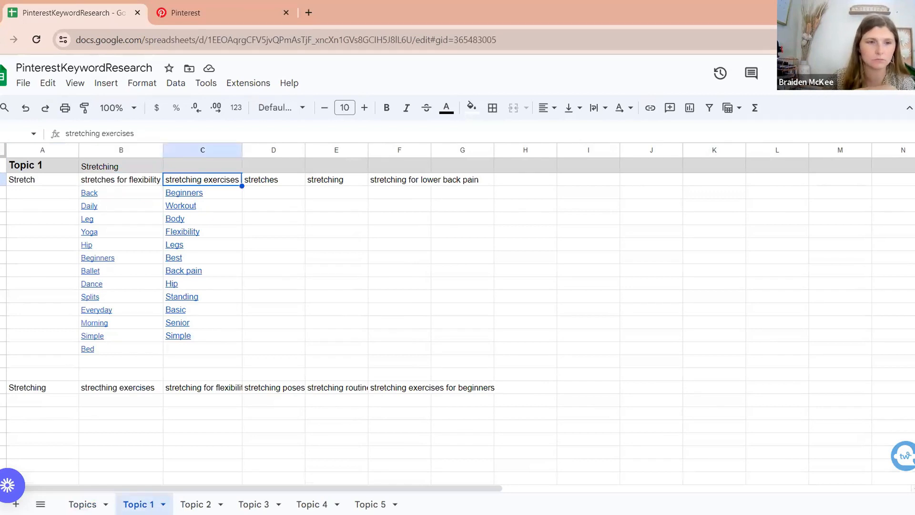
pyautogui.press('Right')
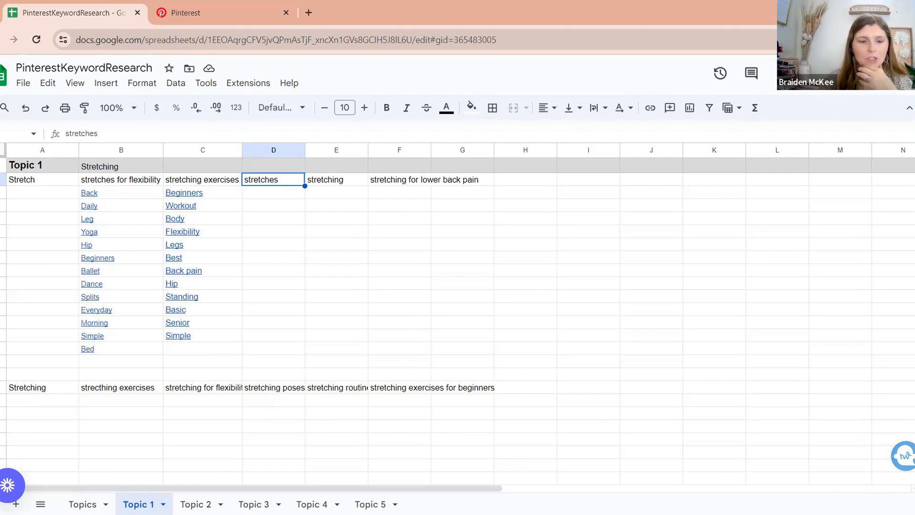
# - On the Topic 2 sheet, enter a bold "Topic 2" label in F1 and the topic "Stress Management" in G1
pyautogui.click(195, 504)
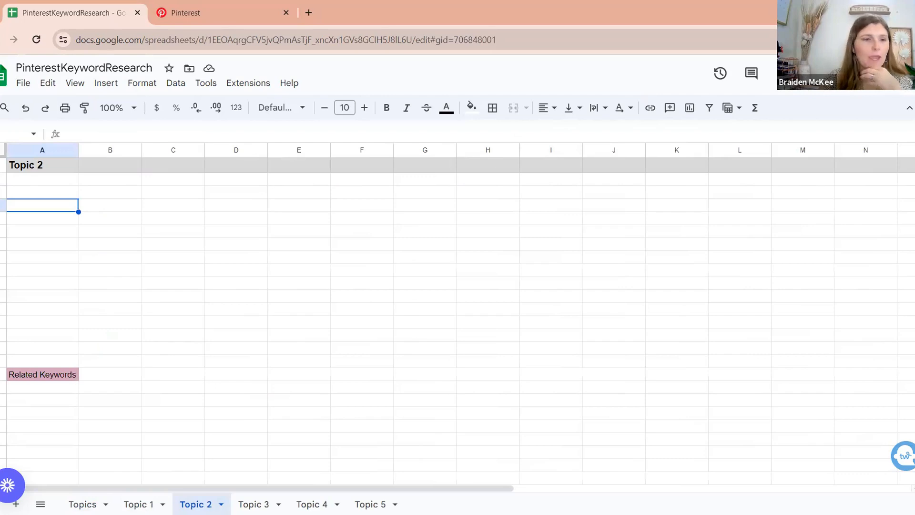
pyautogui.hscroll(5, 68, 286)
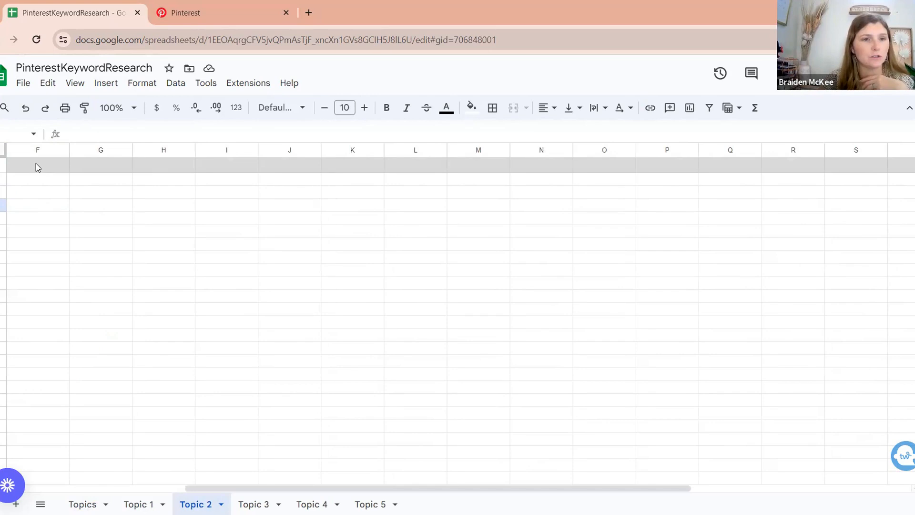
pyautogui.click(37, 166)
pyautogui.write('Topic 2')
pyautogui.moveTo(40, 166); pyautogui.dragTo(7, 165)
pyautogui.click(386, 107)
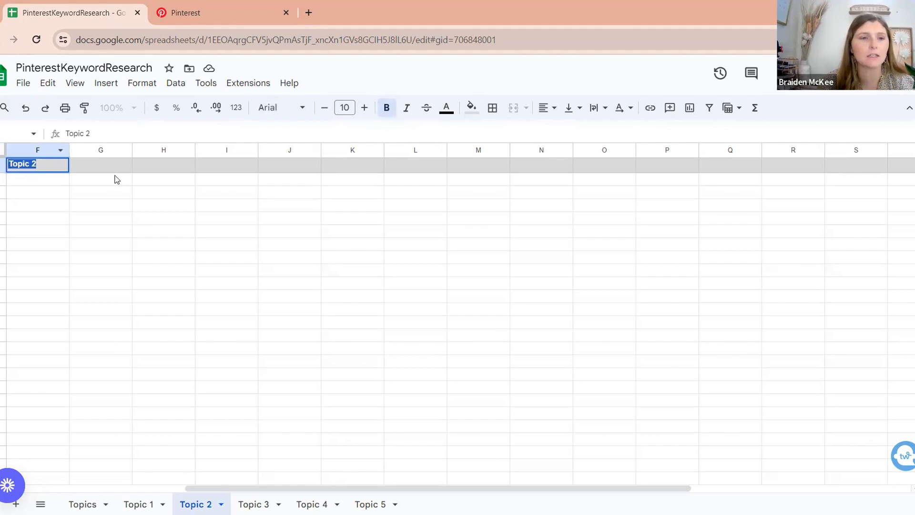
pyautogui.click(106, 166)
pyautogui.write('Stress Management')
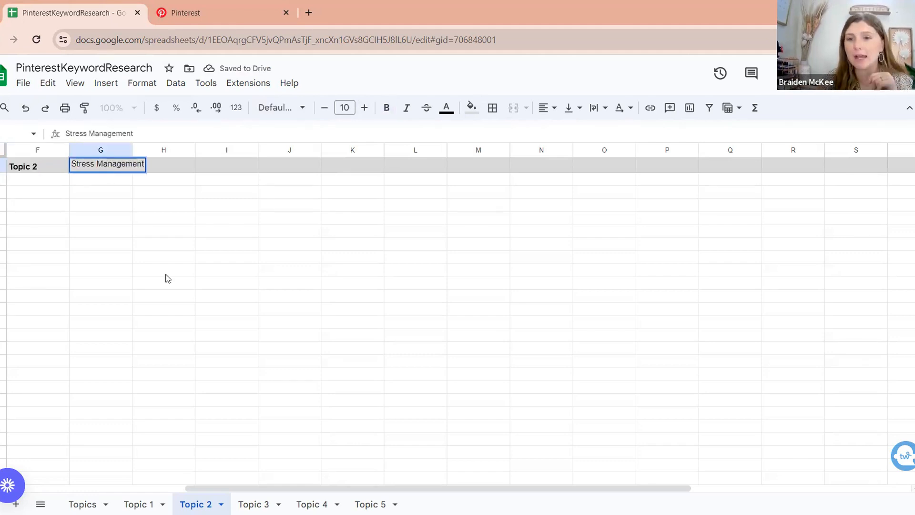
pyautogui.click(168, 279)
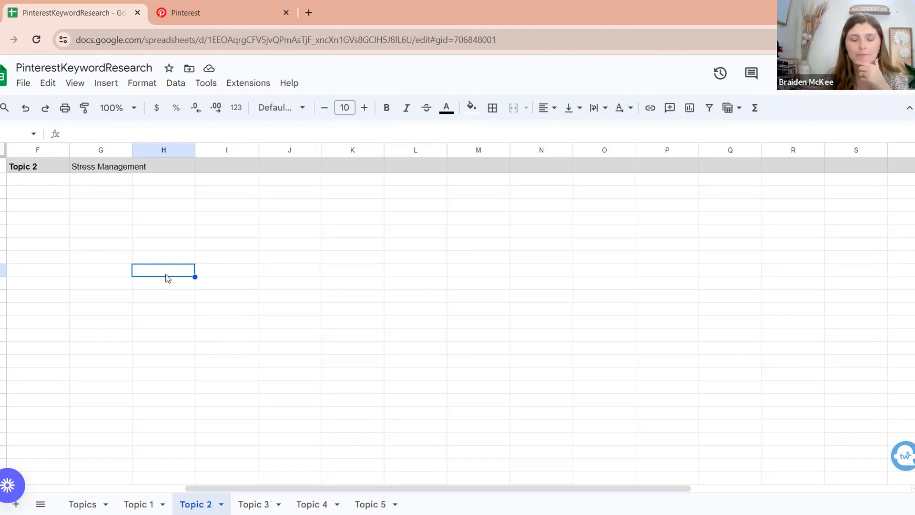
# - Switch to Pinterest and check the search suggestions for "stress" and "stress management"
pyautogui.click(188, 13)
pyautogui.click(381, 74)
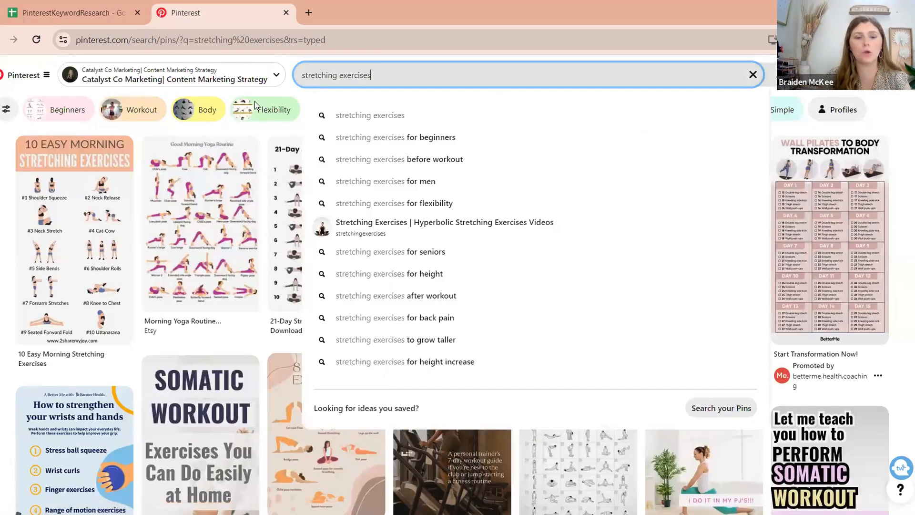
pyautogui.hotkey('ctrl', 'a')
pyautogui.write('stress')
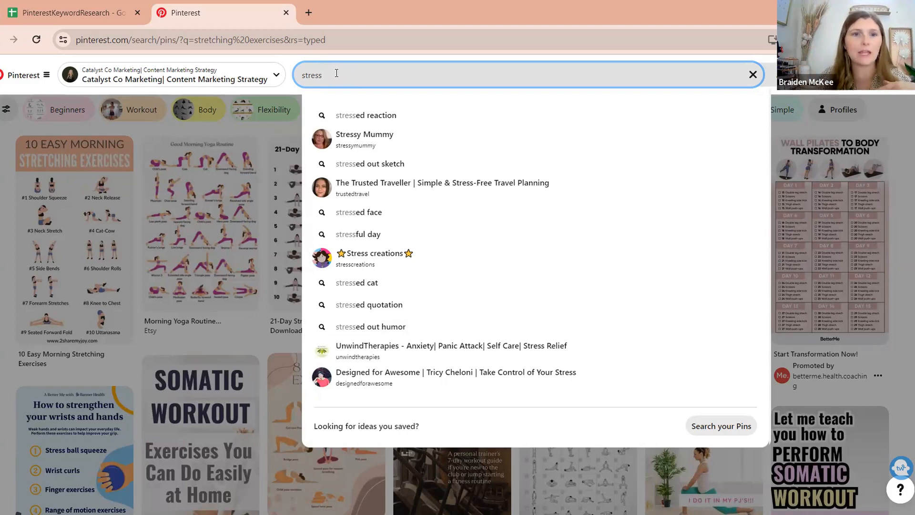
pyautogui.hotkey('ctrl', 'z')
pyautogui.write('stress management')
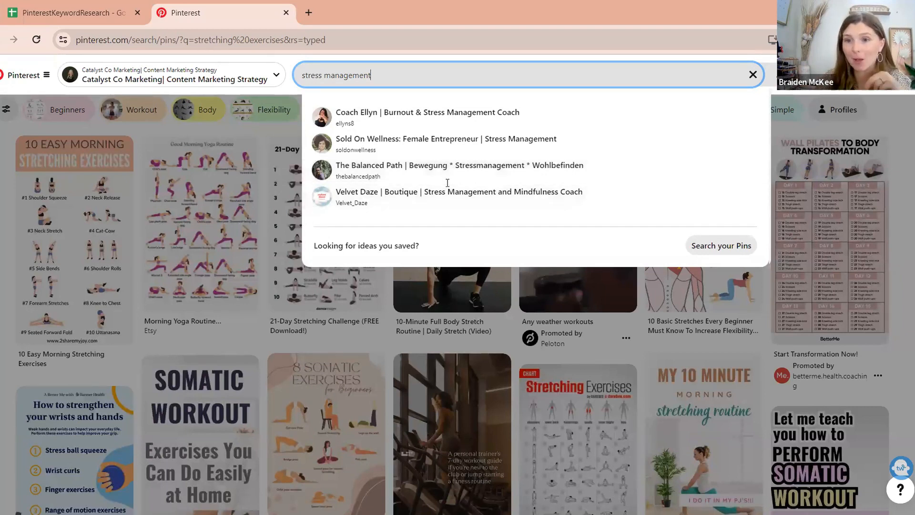
# - Change the search term to "stress relief" and run the Pinterest search
pyautogui.moveTo(373, 76); pyautogui.dragTo(330, 83)
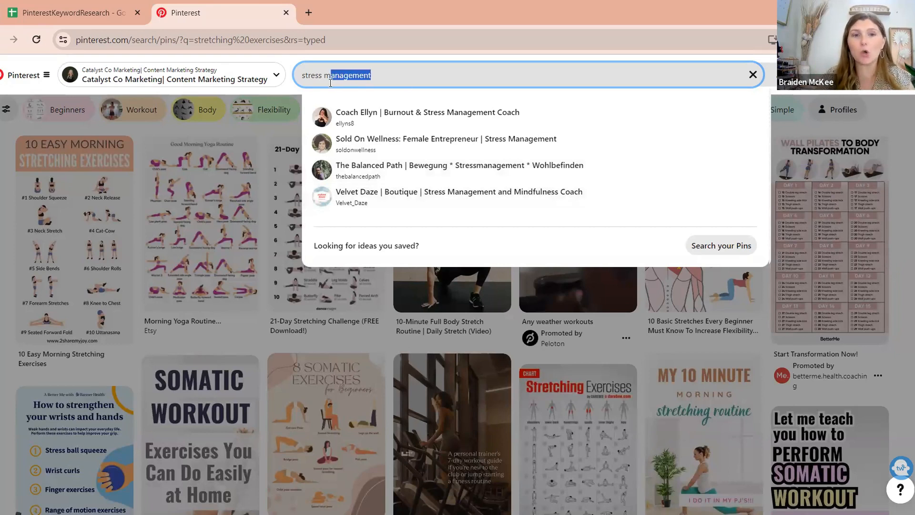
pyautogui.press('BackSpace')
pyautogui.press('BackSpace')
pyautogui.write('relief')
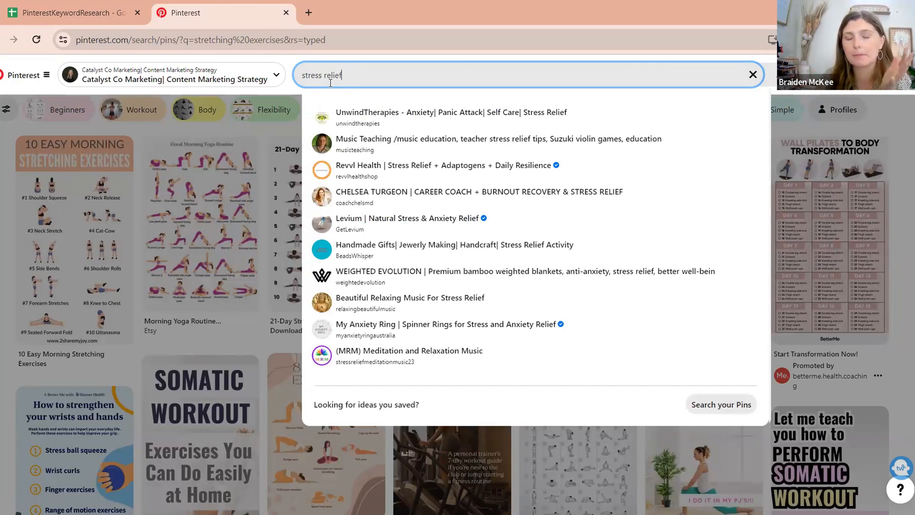
pyautogui.press('Return')
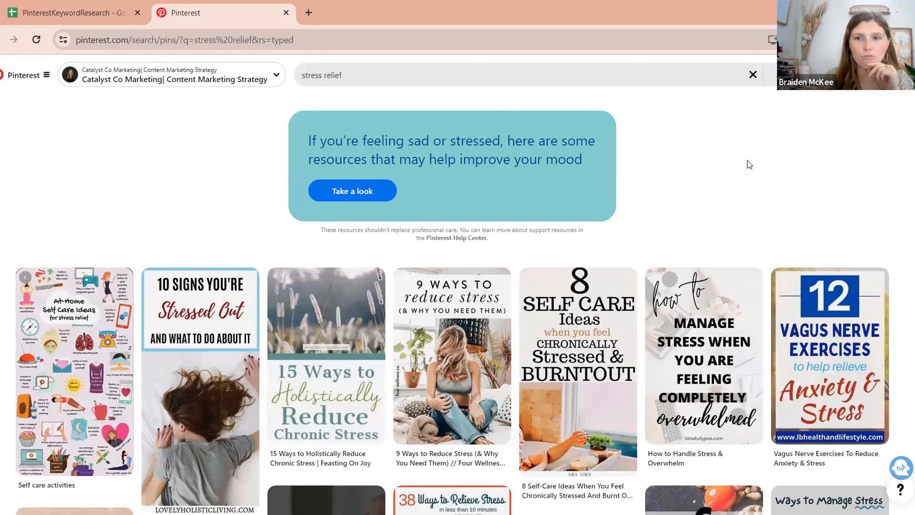
# - Examine the "stress relief" pins for wording and related topics that could serve as keywords
pyautogui.scroll(-7, 452, 304)
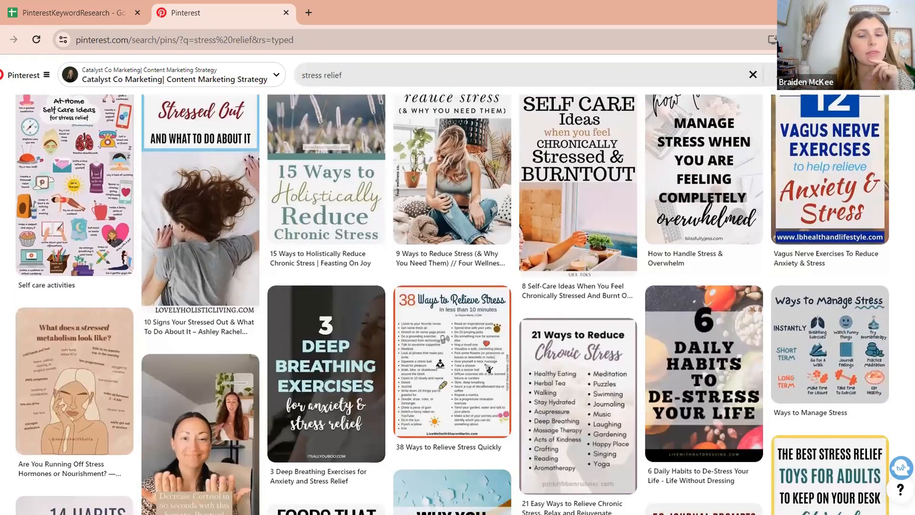
pyautogui.scroll(-15, 452, 303)
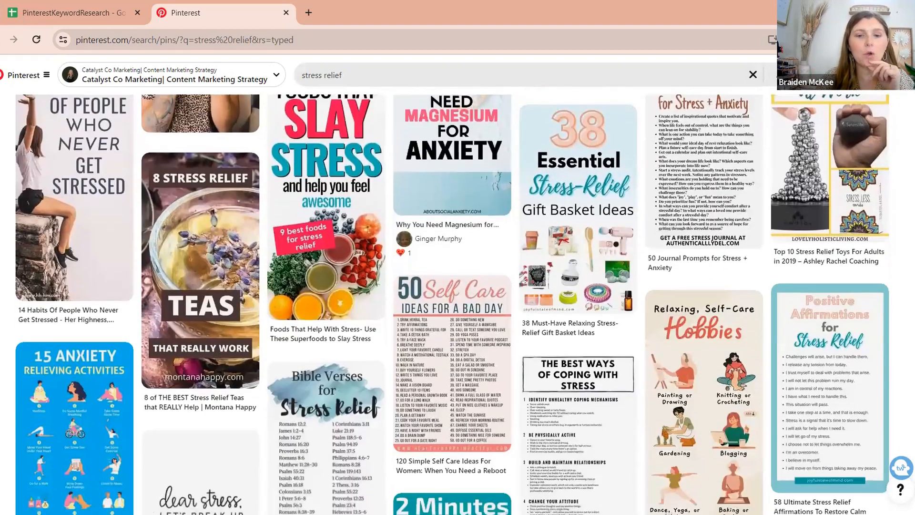
pyautogui.scroll(-4, 451, 303)
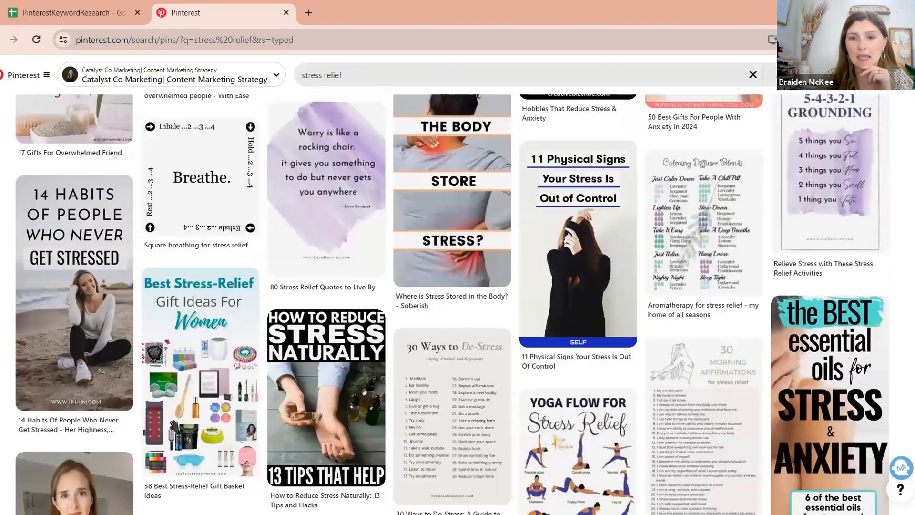
pyautogui.scroll(-6, 451, 303)
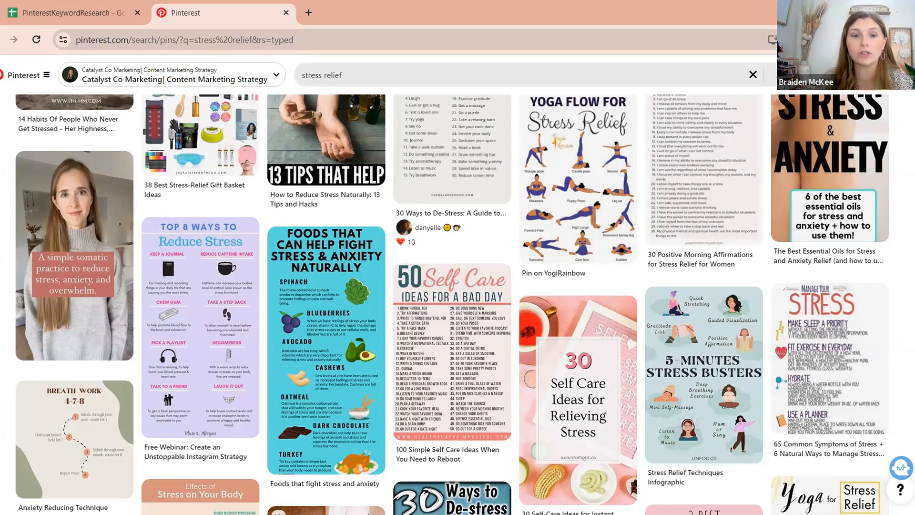
pyautogui.scroll(-8, 452, 305)
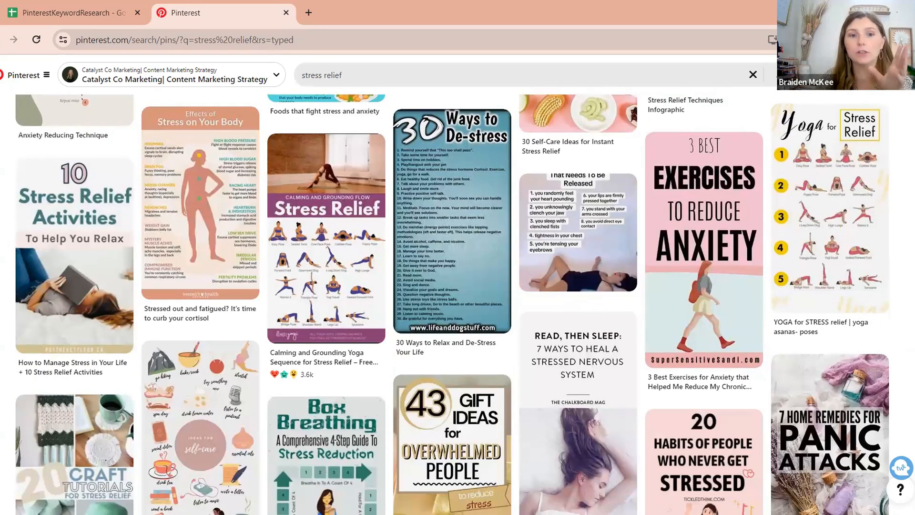
pyautogui.scroll(-5, 451, 304)
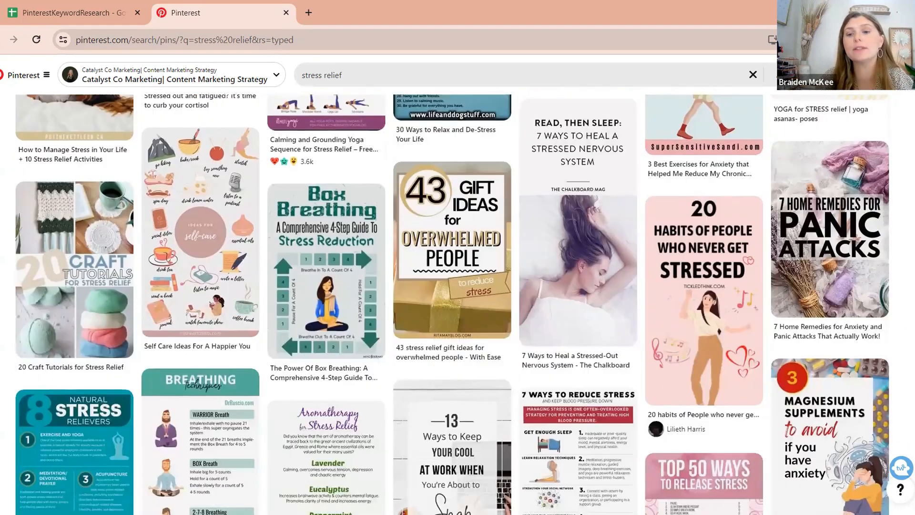
pyautogui.scroll(-1, 451, 305)
pyautogui.scroll(-3, 452, 305)
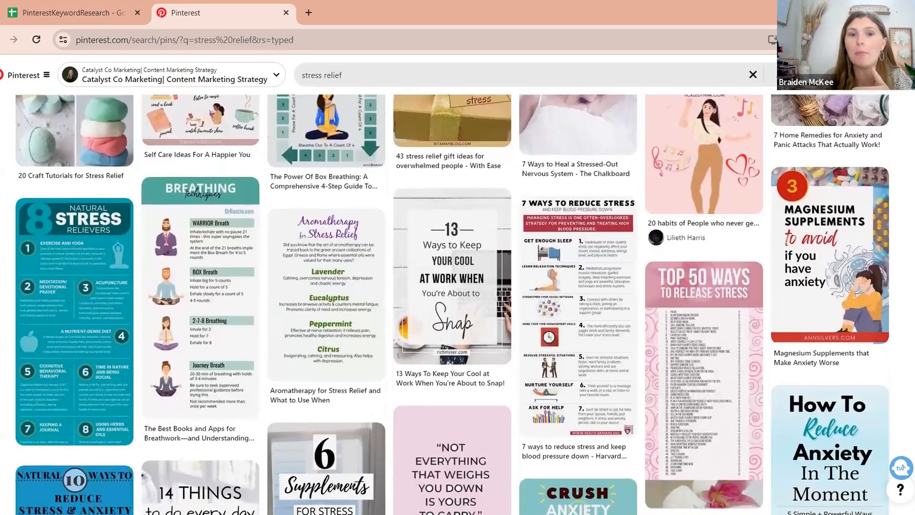
pyautogui.scroll(-7, 452, 304)
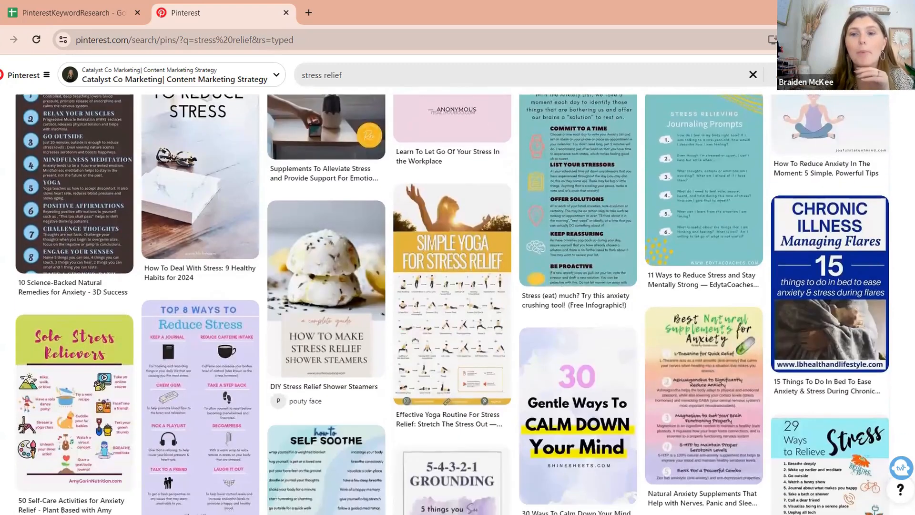
pyautogui.scroll(20, 451, 304)
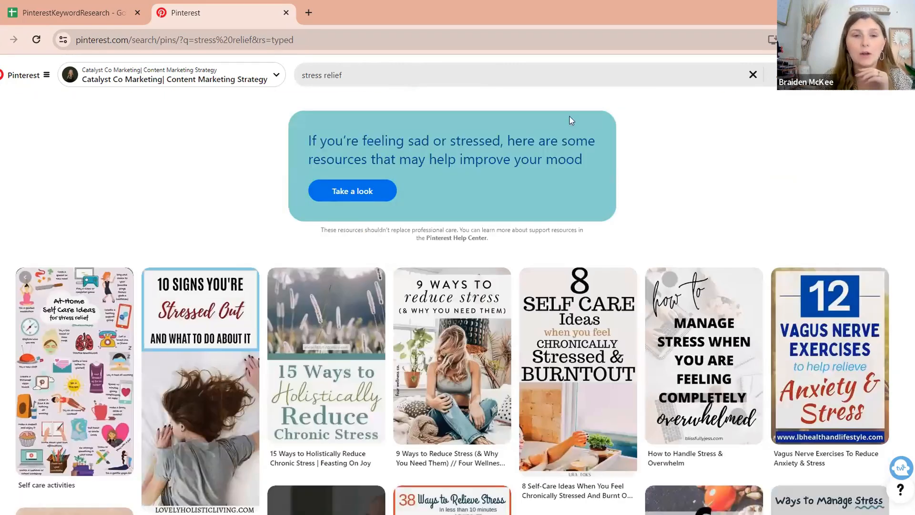
# - Check the search suggestions for "stress relief" and examine pins further down the results for keyword ideas
pyautogui.click(398, 73)
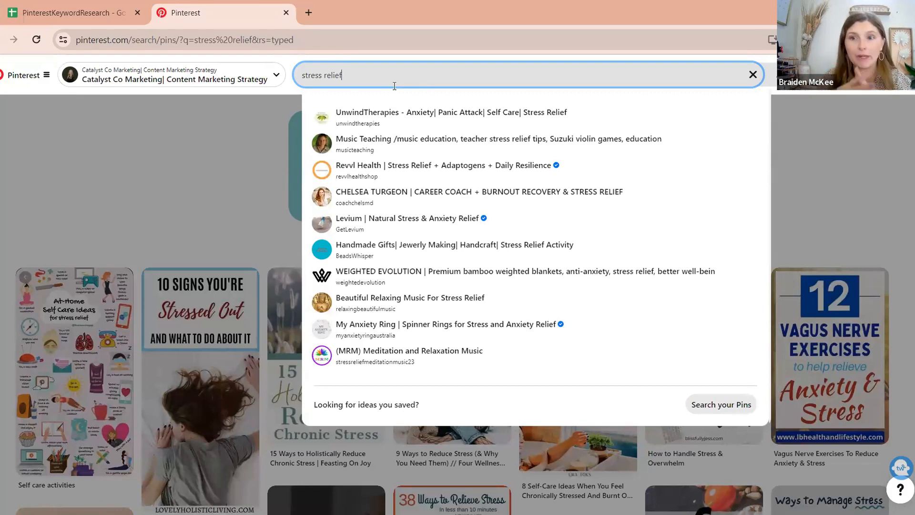
pyautogui.scroll(-7, 457, 305)
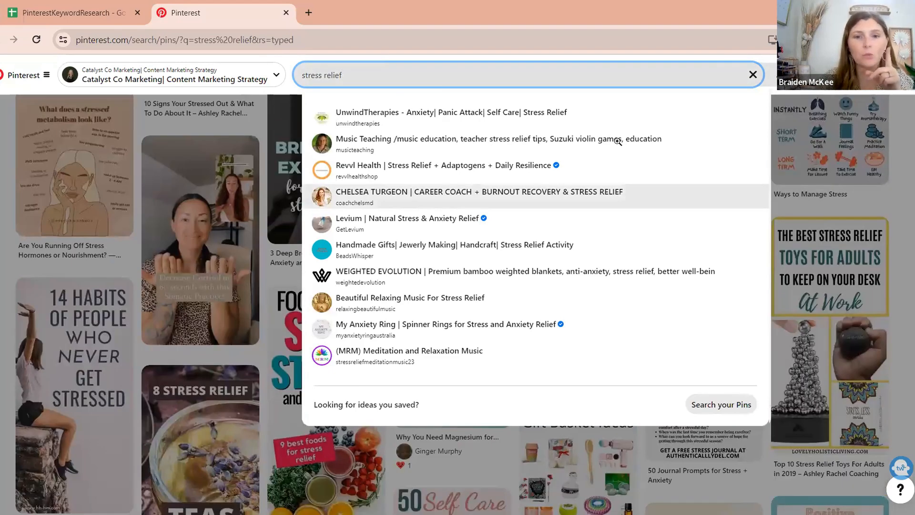
pyautogui.press('Escape')
pyautogui.scroll(-10, 618, 144)
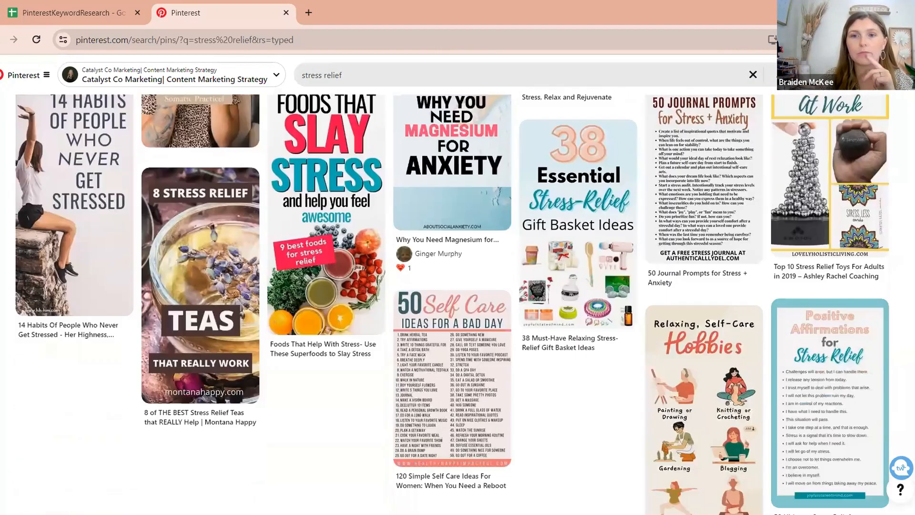
pyautogui.scroll(-15, 618, 144)
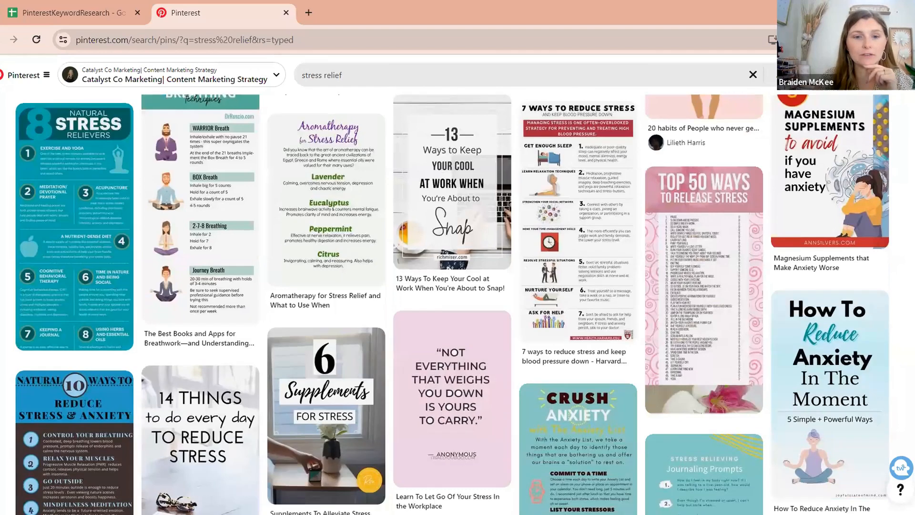
pyautogui.scroll(-15, 452, 305)
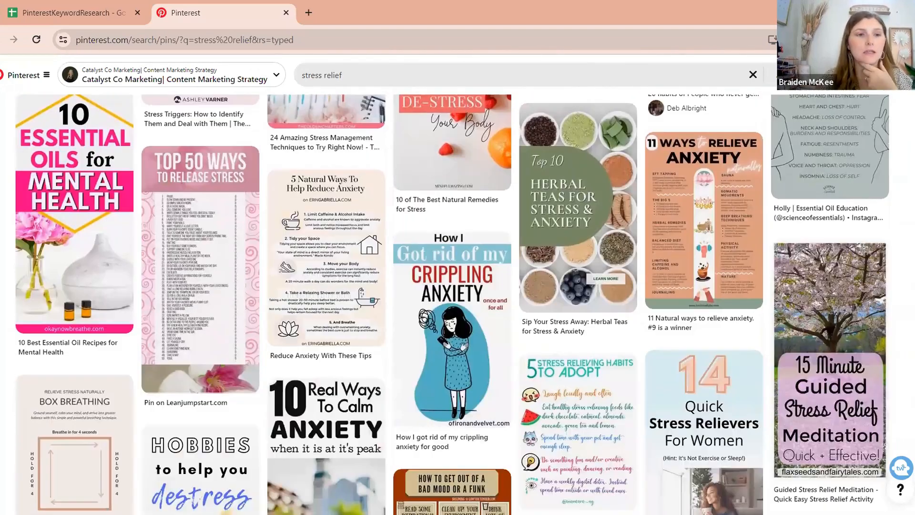
pyautogui.scroll(-12, 452, 305)
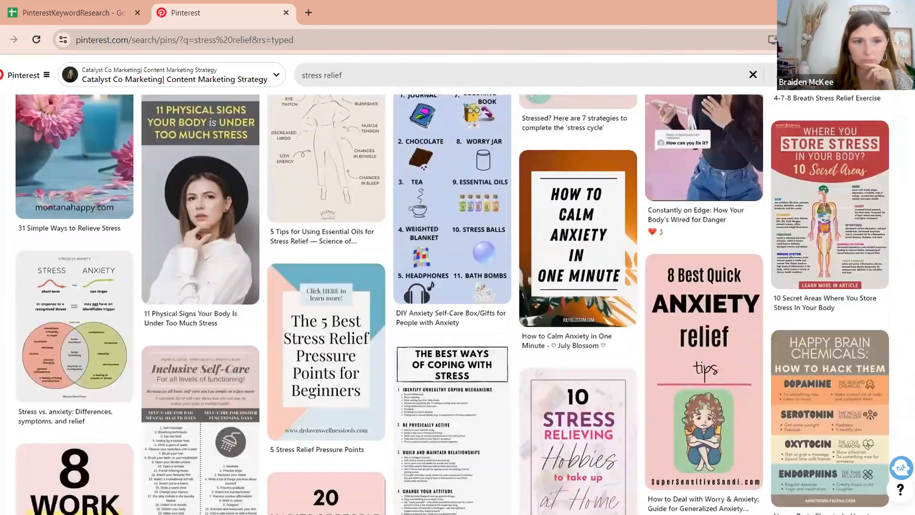
pyautogui.scroll(-8, 452, 304)
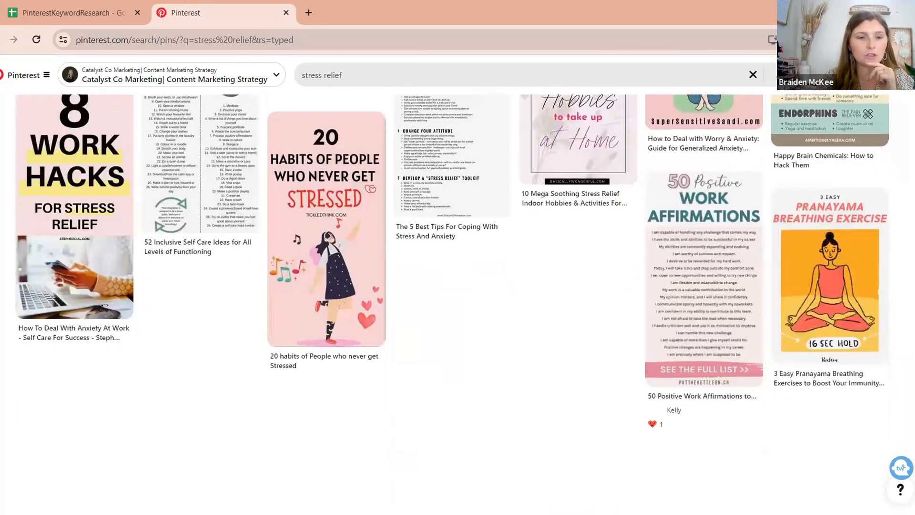
pyautogui.scroll(-15, 452, 304)
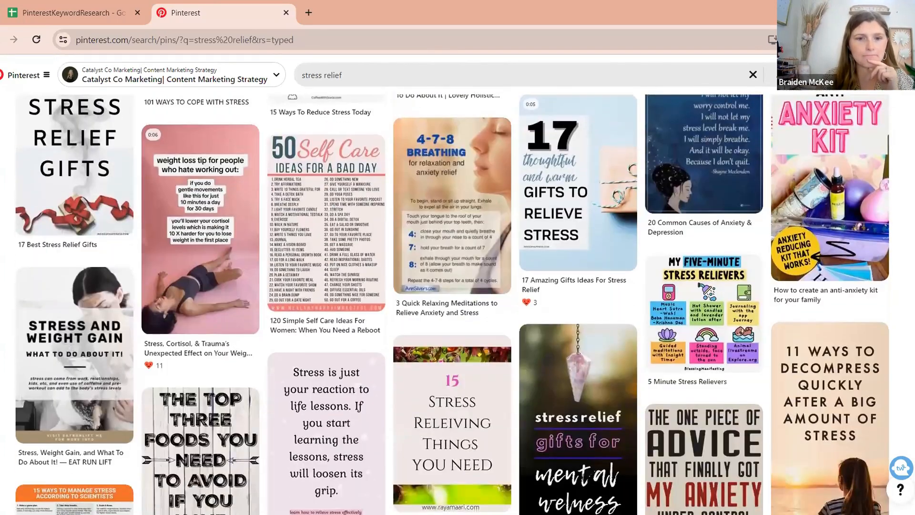
pyautogui.scroll(-10, 452, 304)
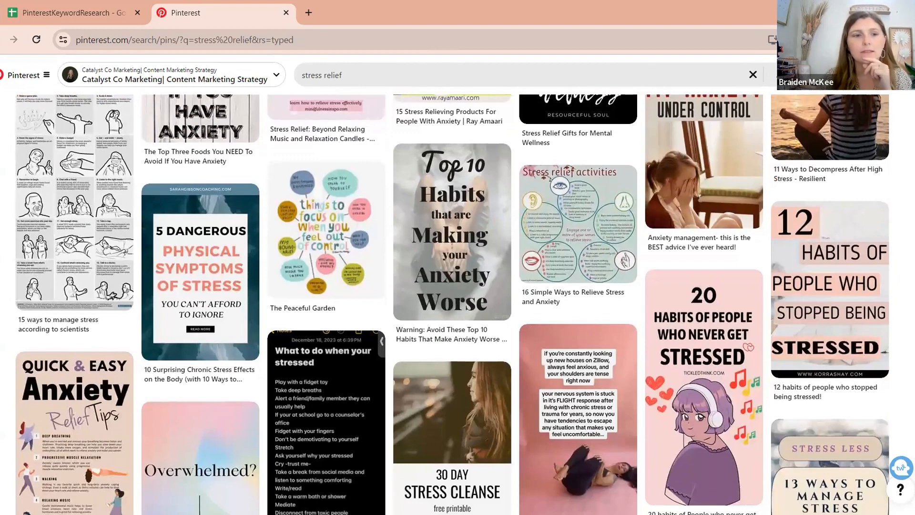
pyautogui.scroll(-6, 452, 305)
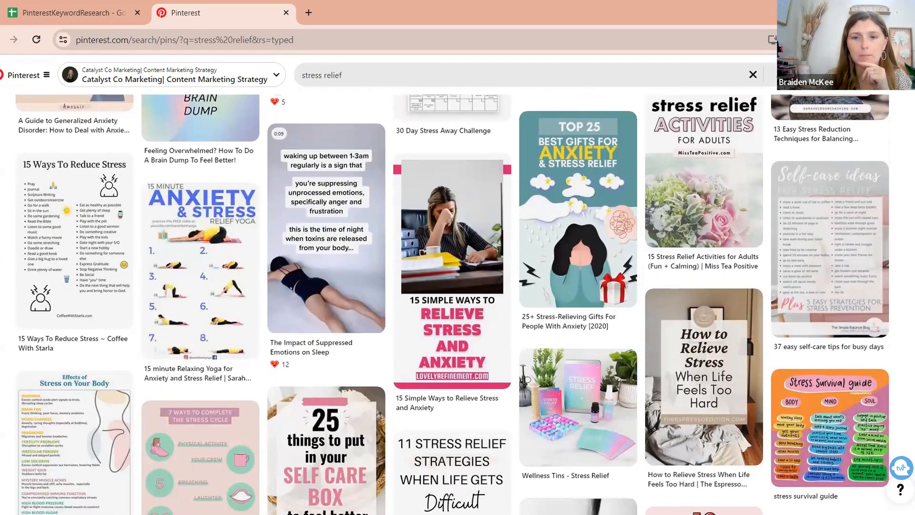
pyautogui.scroll(-10, 453, 304)
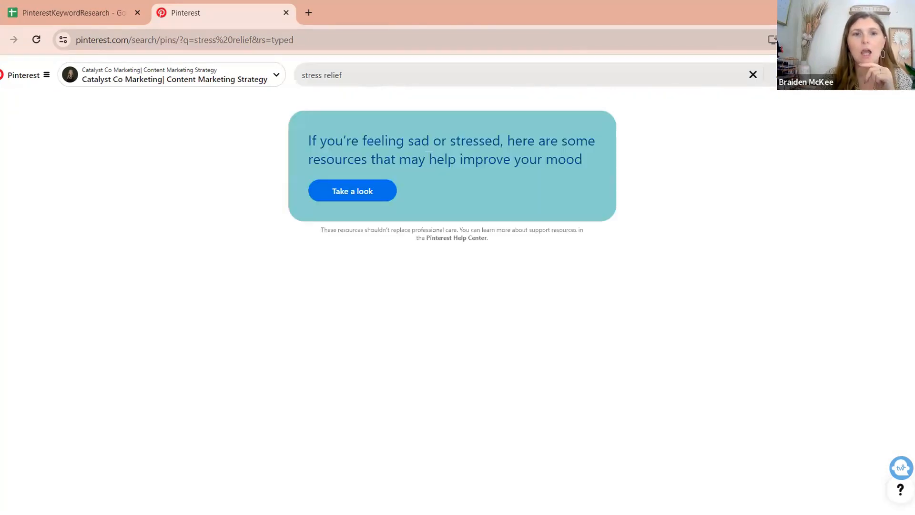
# - Change the search term to "stress management" and run the Pinterest search to check for suggestions and keyword filters
pyautogui.click(402, 67)
pyautogui.press('BackSpace')
pyautogui.press('BackSpace')
pyautogui.press('BackSpace')
pyautogui.press('BackSpace')
pyautogui.press('BackSpace')
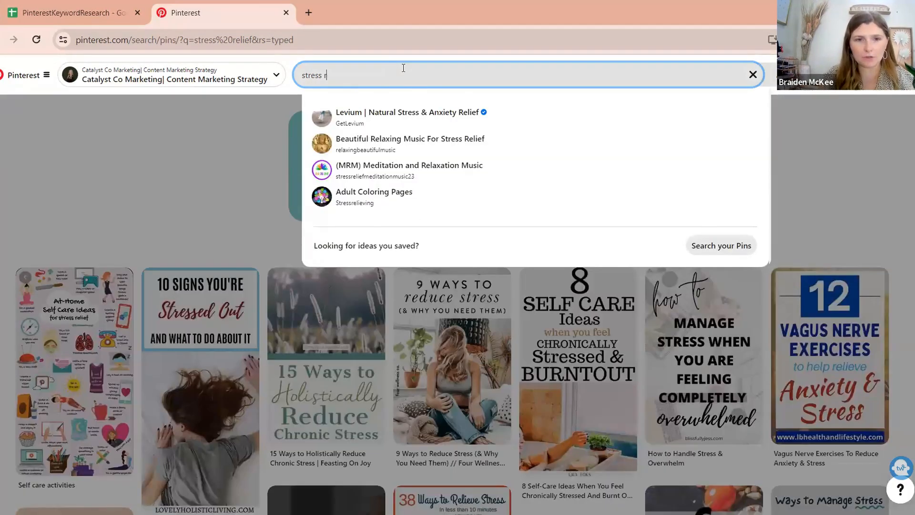
pyautogui.press('BackSpace')
pyautogui.write('manage')
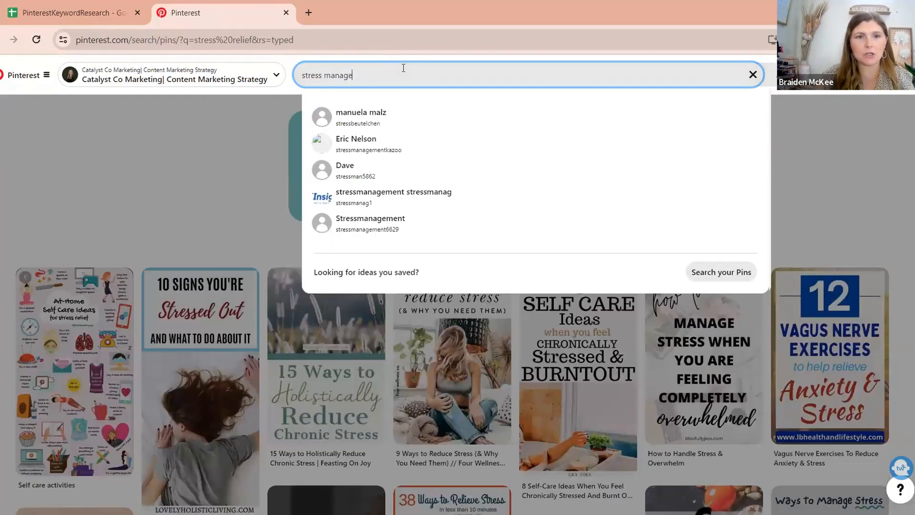
pyautogui.write('ment')
pyautogui.press('Return')
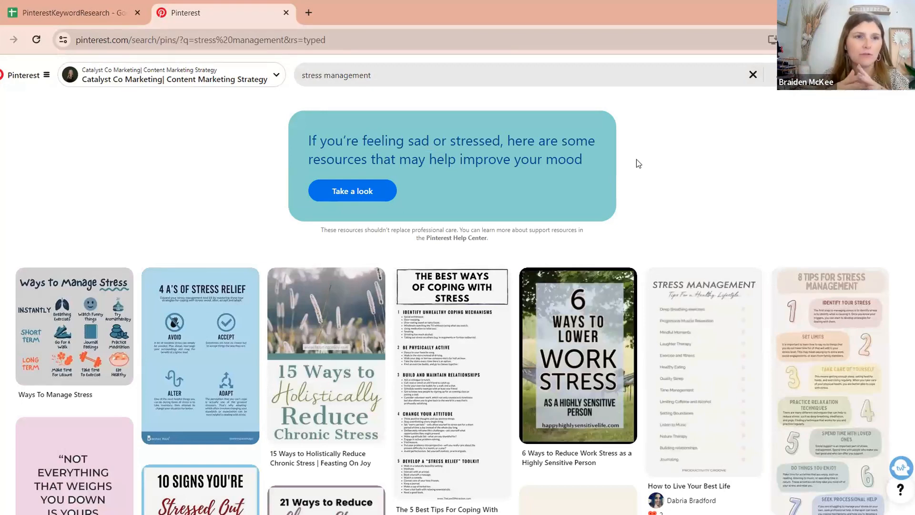
# - Shorten the search term to "stress", run the search, and look through the pins for keyword wording
pyautogui.click(387, 72)
pyautogui.press('BackSpace')
pyautogui.press('BackSpace')
pyautogui.press('BackSpace')
pyautogui.press('BackSpace')
pyautogui.press('BackSpace')
pyautogui.press('BackSpace')
pyautogui.press('BackSpace')
pyautogui.press('BackSpace')
pyautogui.press('BackSpace')
pyautogui.press('BackSpace')
pyautogui.press('BackSpace')
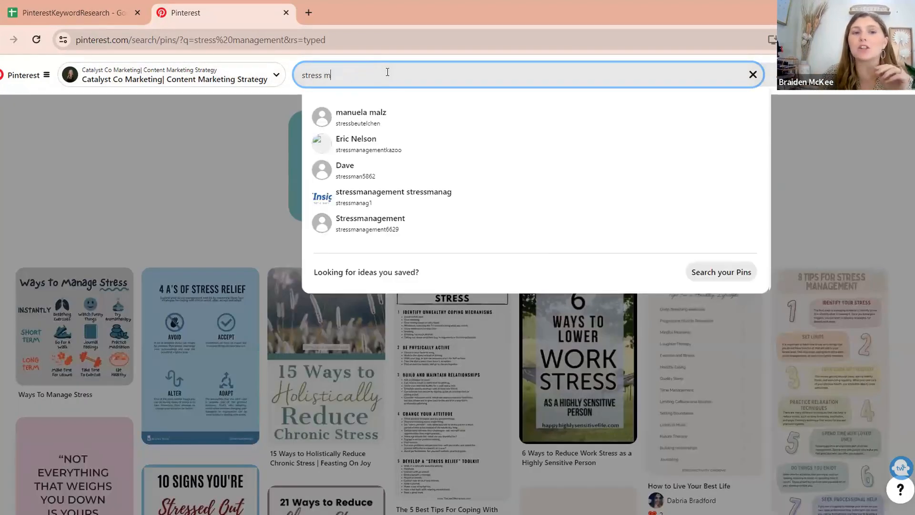
pyautogui.press('Return')
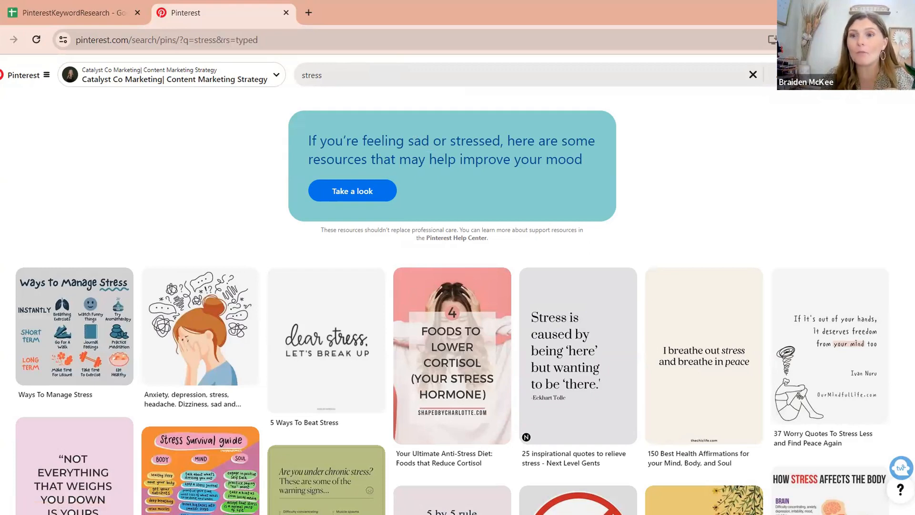
pyautogui.scroll(-10, 453, 305)
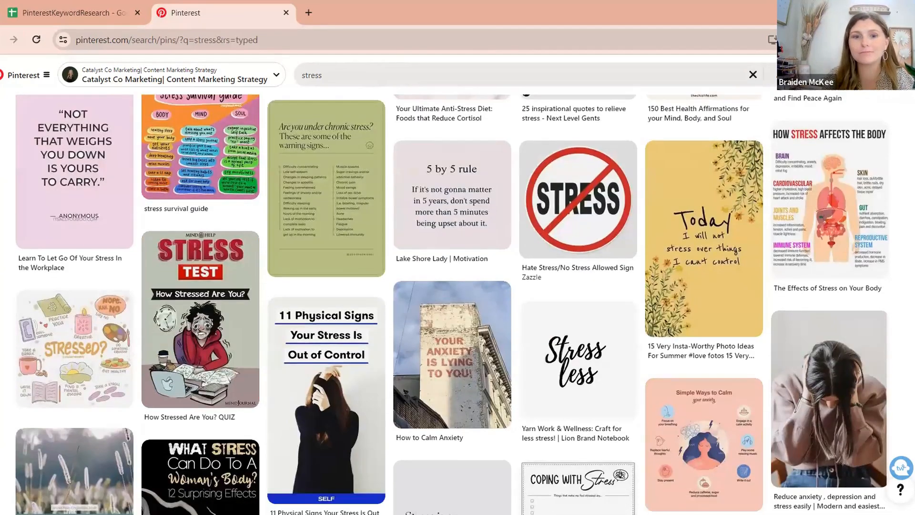
pyautogui.scroll(-10, 452, 305)
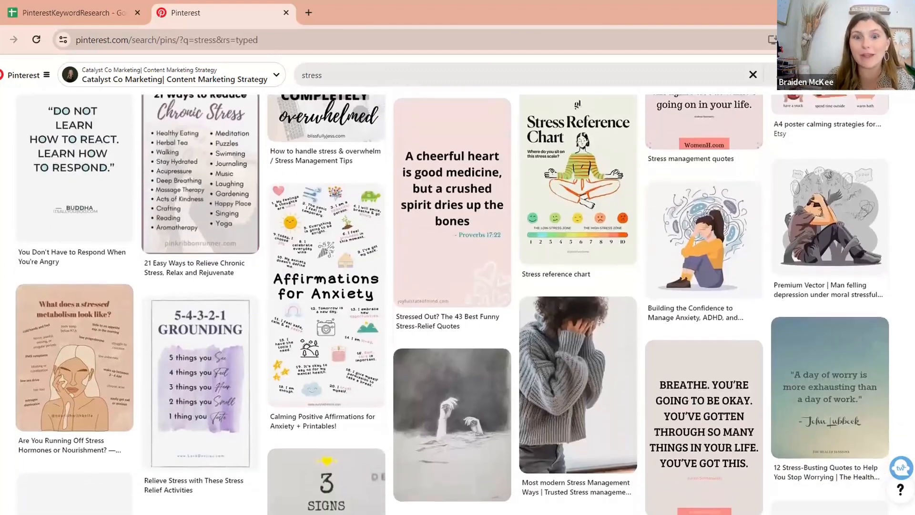
pyautogui.scroll(-10, 453, 305)
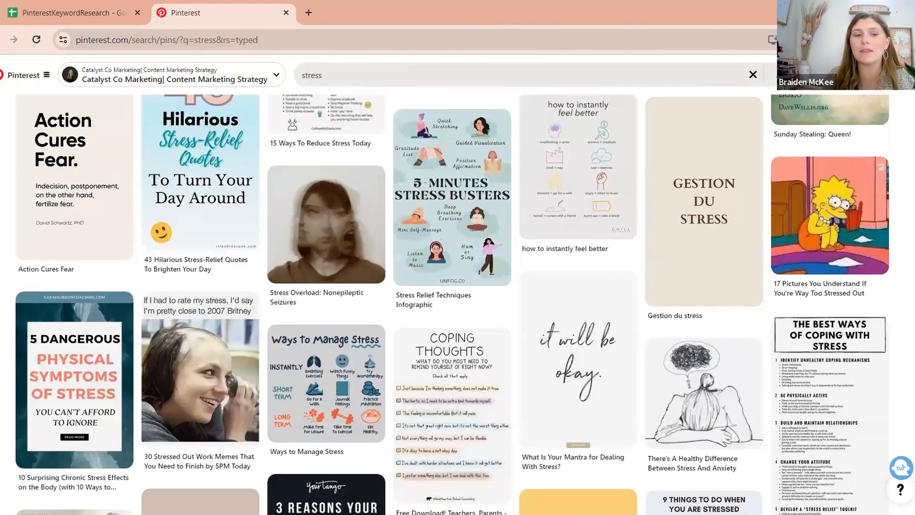
pyautogui.scroll(-10, 453, 305)
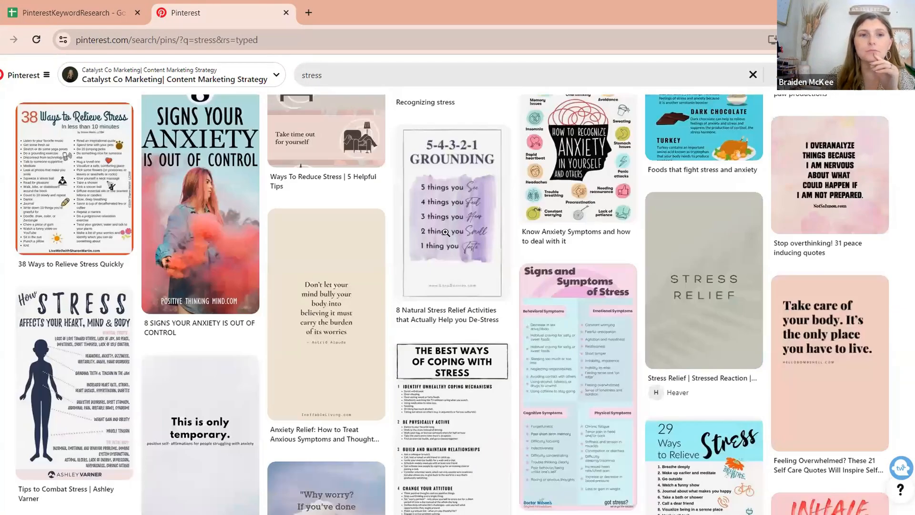
# - Replace the search term with "reduce stress" and run the Pinterest search
pyautogui.moveTo(334, 76); pyautogui.dragTo(270, 89)
pyautogui.write('reduce stress')
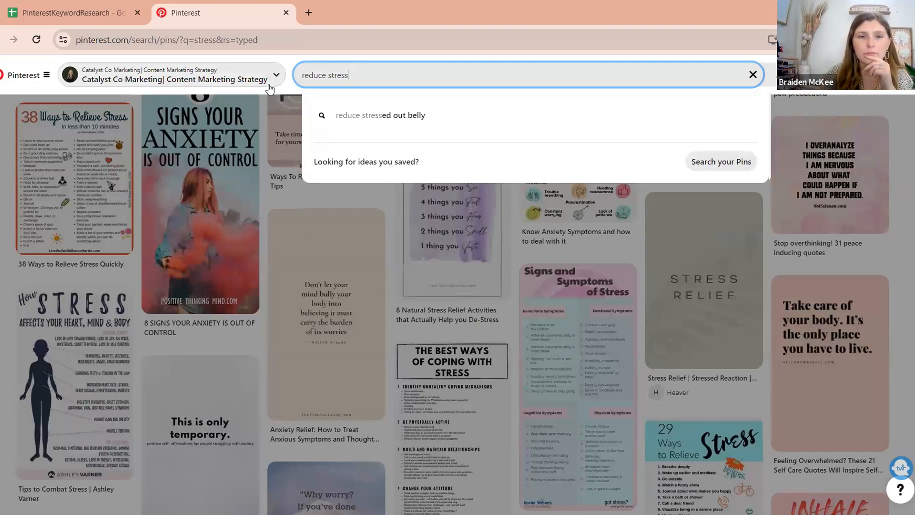
pyautogui.press('Return')
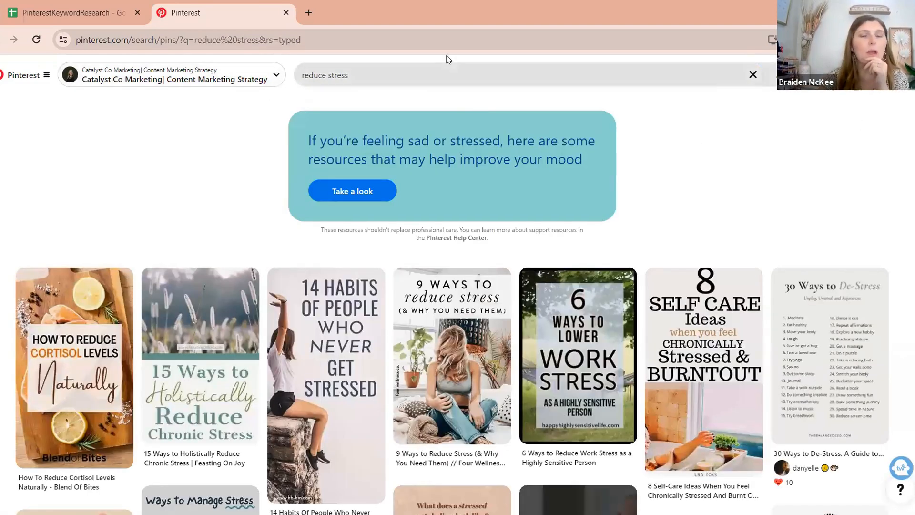
# - Check Pinterest's suggestions for "breathwork", and in the Google Sheets tab enter "Breathwork" as the Topic 2 name and in the cell below it
pyautogui.click(398, 75)
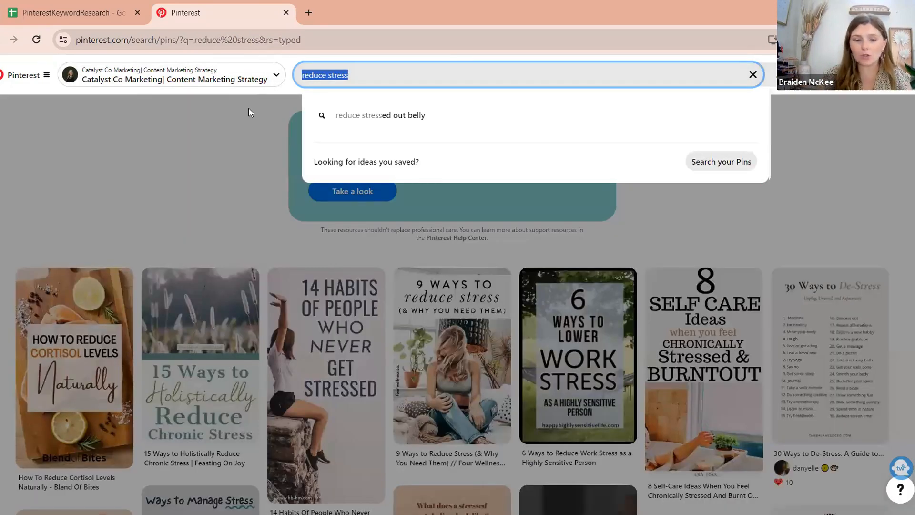
pyautogui.write('breathwork')
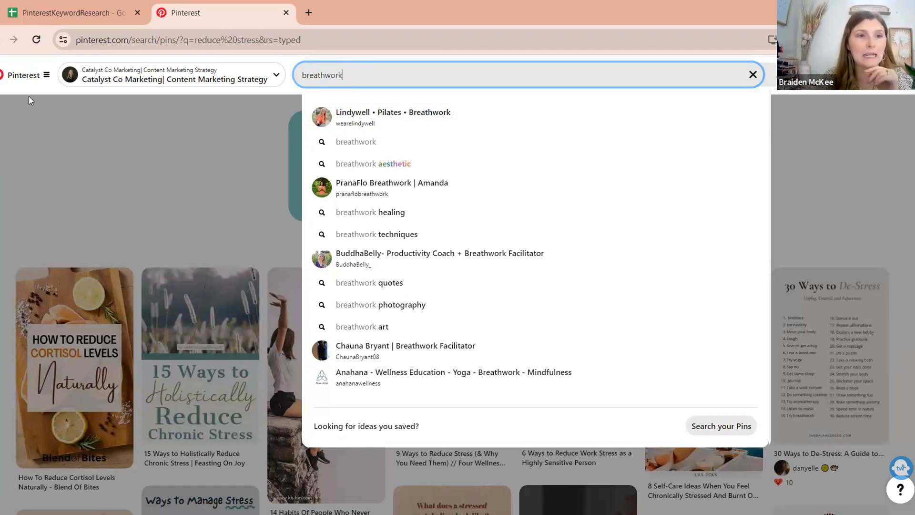
pyautogui.click(71, 13)
pyautogui.doubleClick(94, 164)
pyautogui.hotkey('ctrl', 'a')
pyautogui.write('Breathwork')
pyautogui.press('Tab')
pyautogui.click(82, 181)
pyautogui.write('Breathwor')
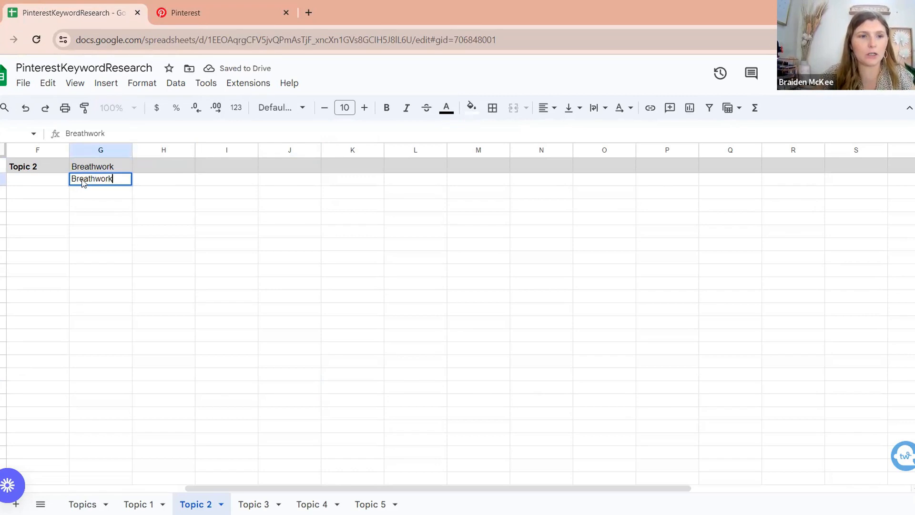
pyautogui.press('Return')
pyautogui.click(82, 181)
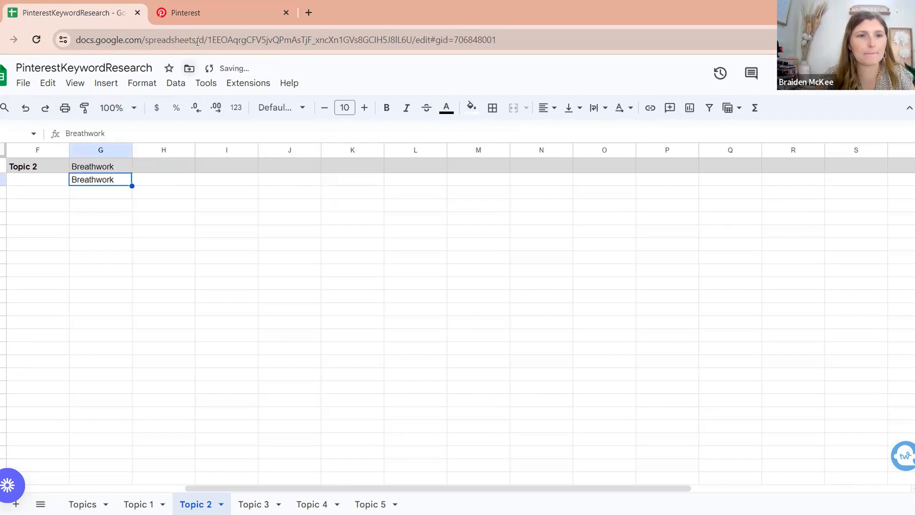
# - Recheck Pinterest's "breathwork" suggestions and record "Breathwork aesthetic" in column H of the spreadsheet's first keyword row
pyautogui.click(209, 20)
pyautogui.click(350, 76)
pyautogui.write('breathwork')
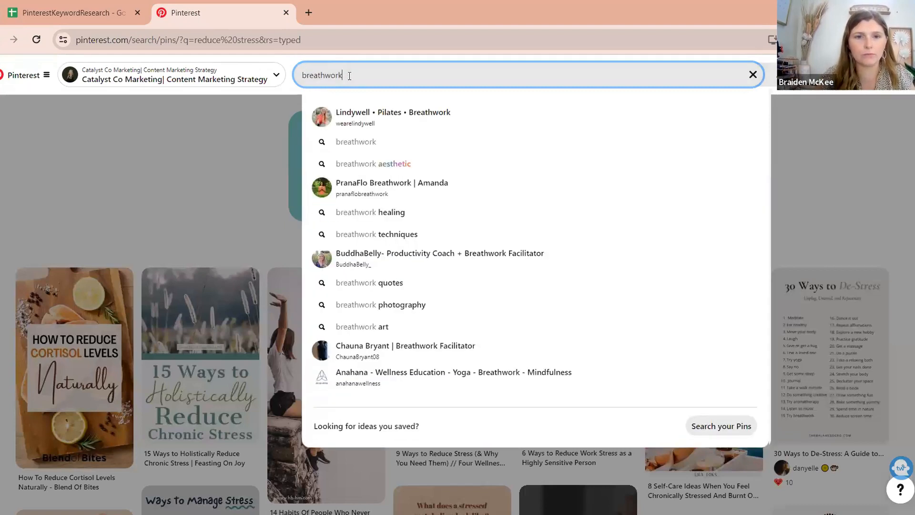
pyautogui.click(119, 13)
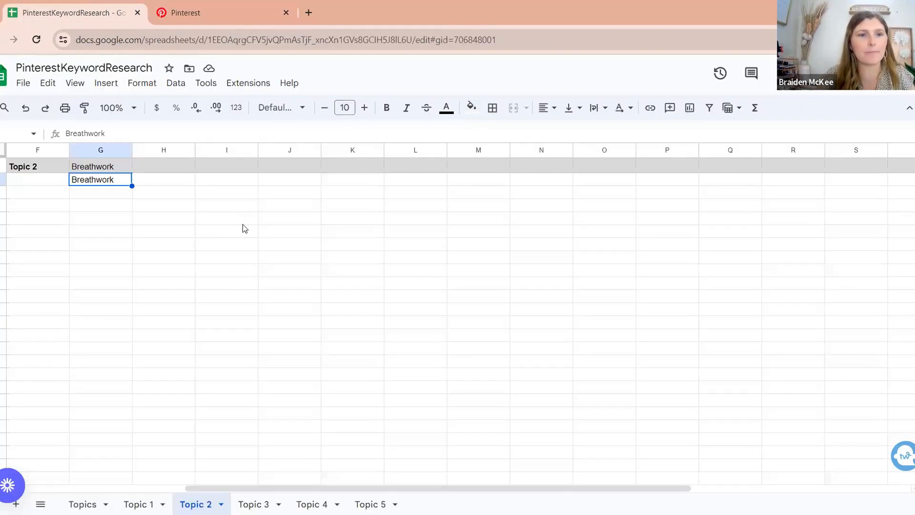
pyautogui.click(159, 183)
pyautogui.write('Bre')
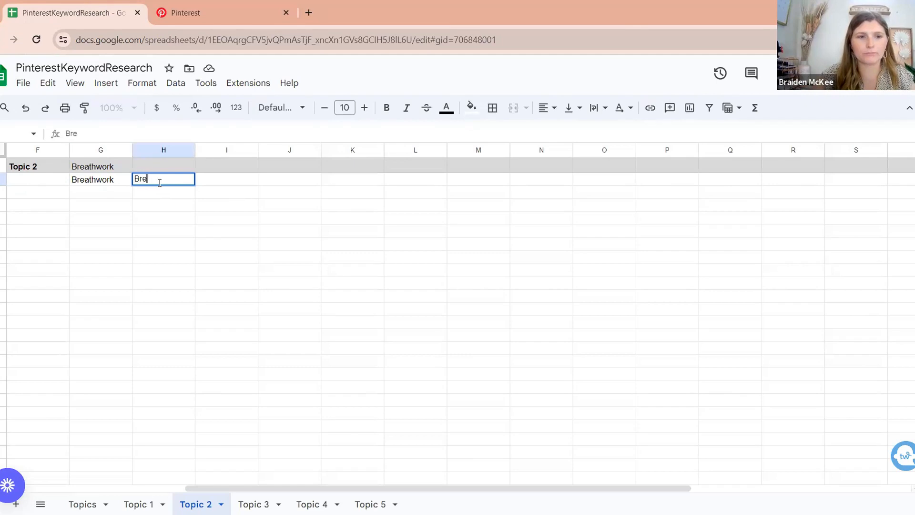
pyautogui.write('athwork aesthetic')
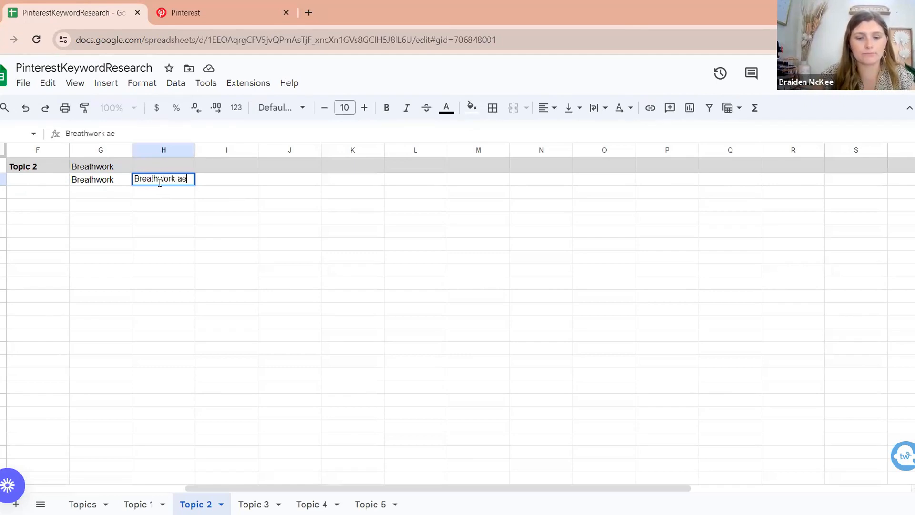
pyautogui.press('Tab')
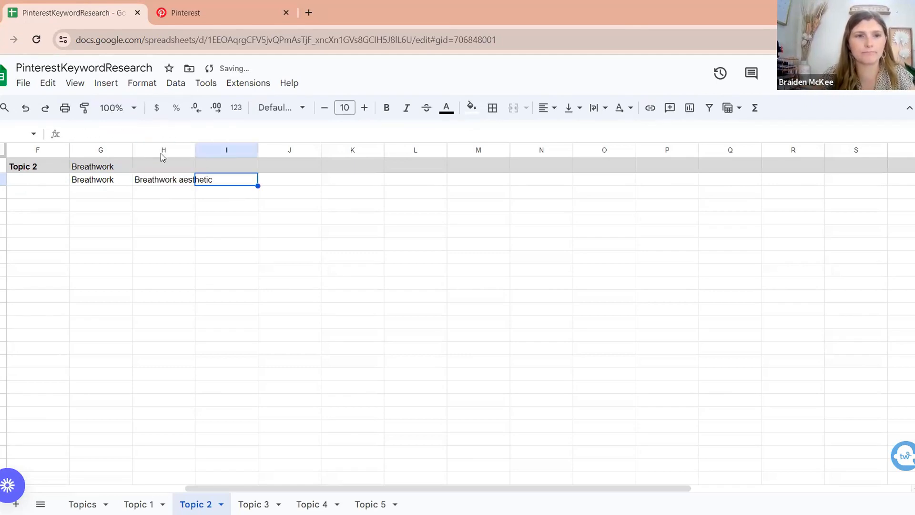
# - Look up the next "breathwork" suggestion on Pinterest and record "breathwork healing" in column I of the spreadsheet's keyword row
pyautogui.click(224, 5)
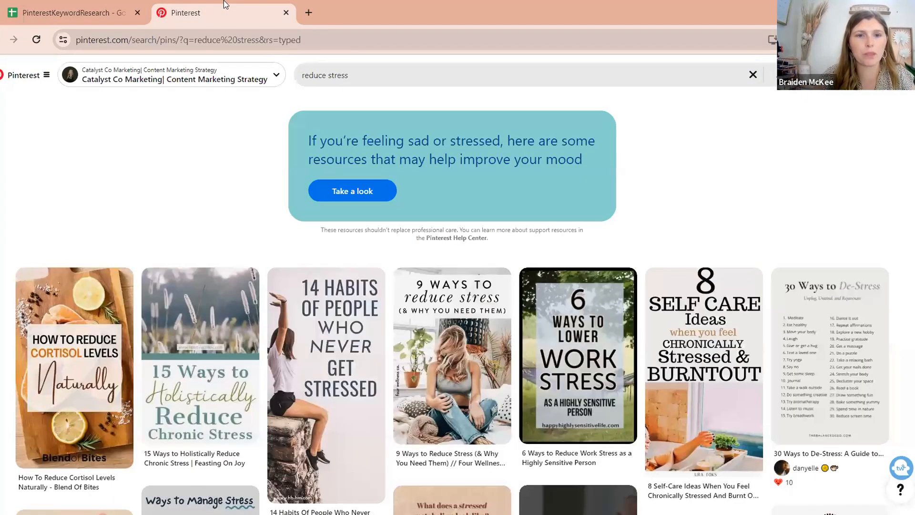
pyautogui.click(358, 67)
pyautogui.write('breathwork')
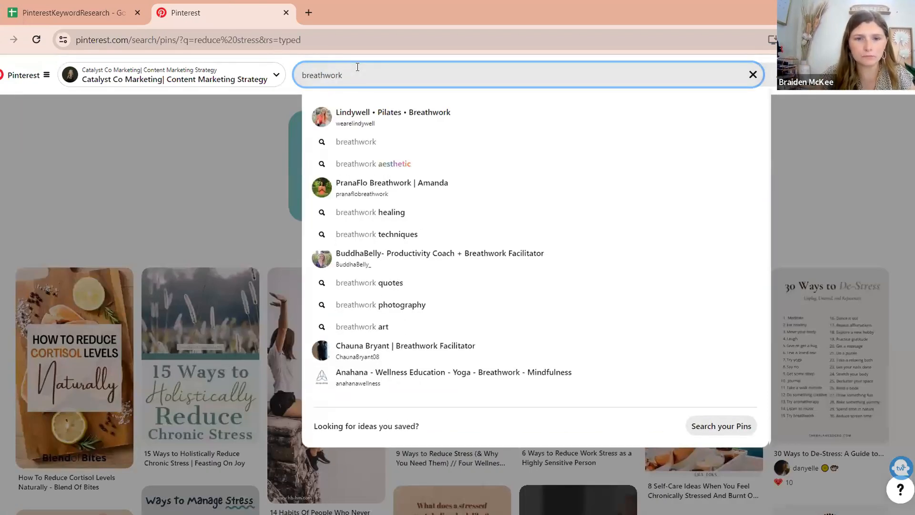
pyautogui.click(86, 14)
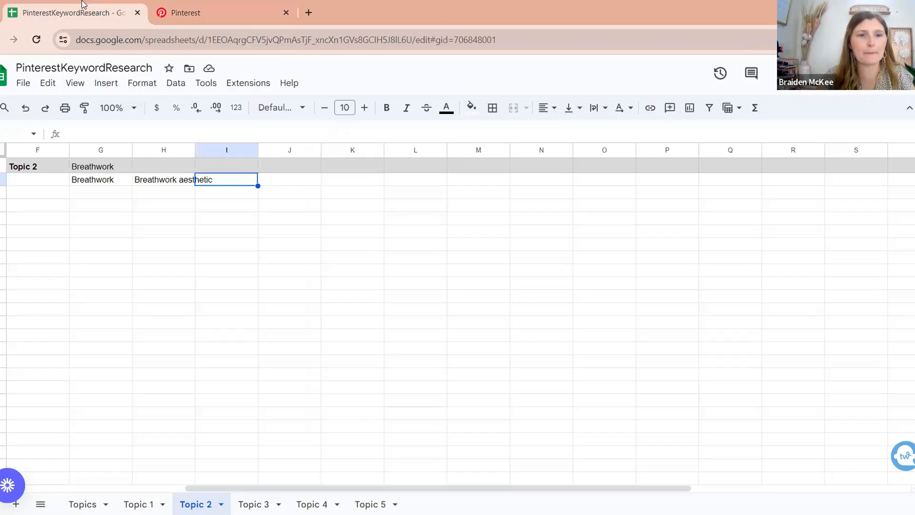
pyautogui.write('breathwork healing')
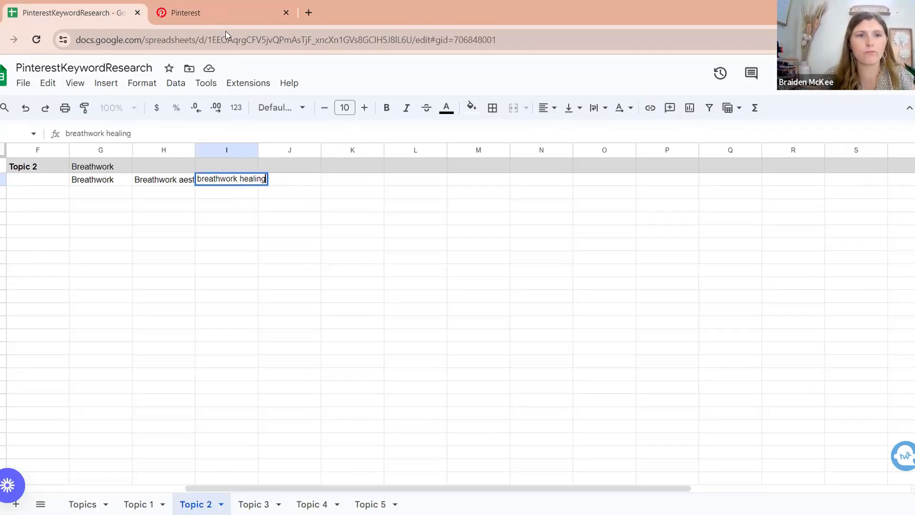
# - Check the "breathwork" suggestions on Pinterest again and record "breathwork techniques" in column J of the spreadsheet's keyword row
pyautogui.click(224, 15)
pyautogui.tripleClick(431, 76)
pyautogui.write('breathwork')
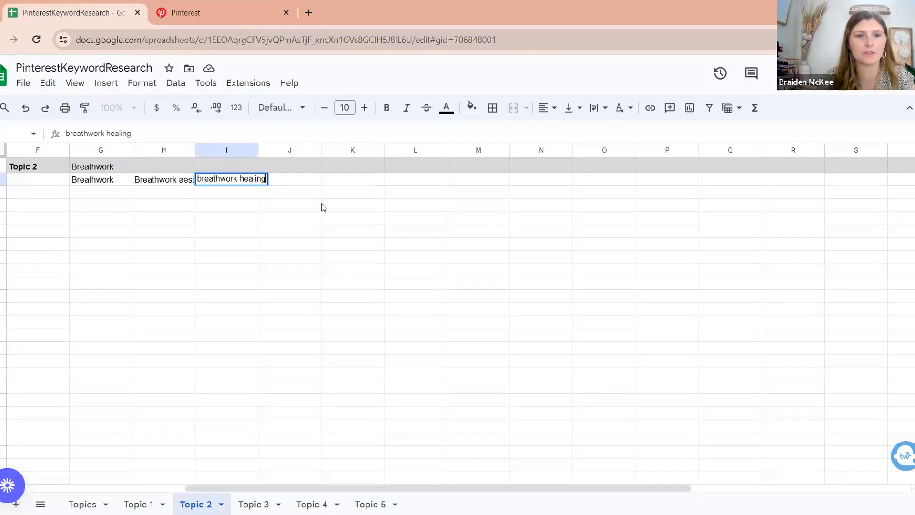
pyautogui.click(295, 184)
pyautogui.write('breathw')
pyautogui.press('BackSpace')
pyautogui.write('athwo')
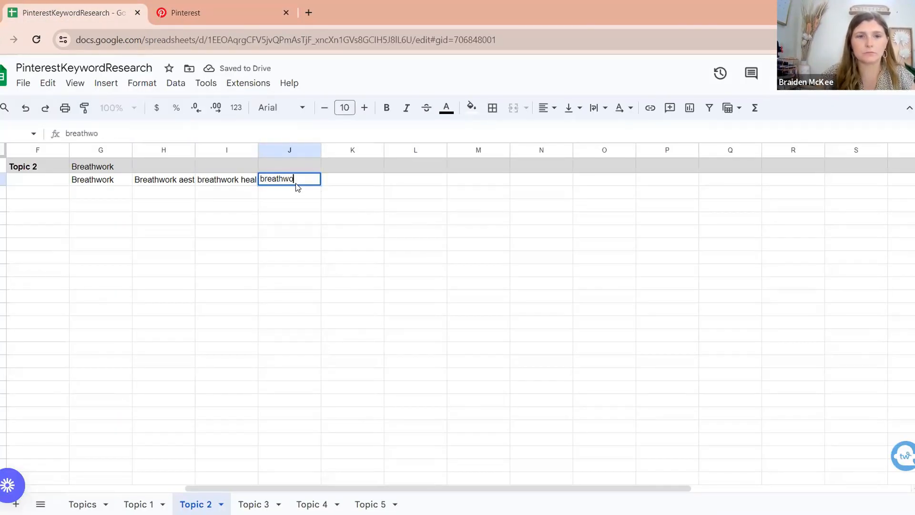
pyautogui.write('rk techniques')
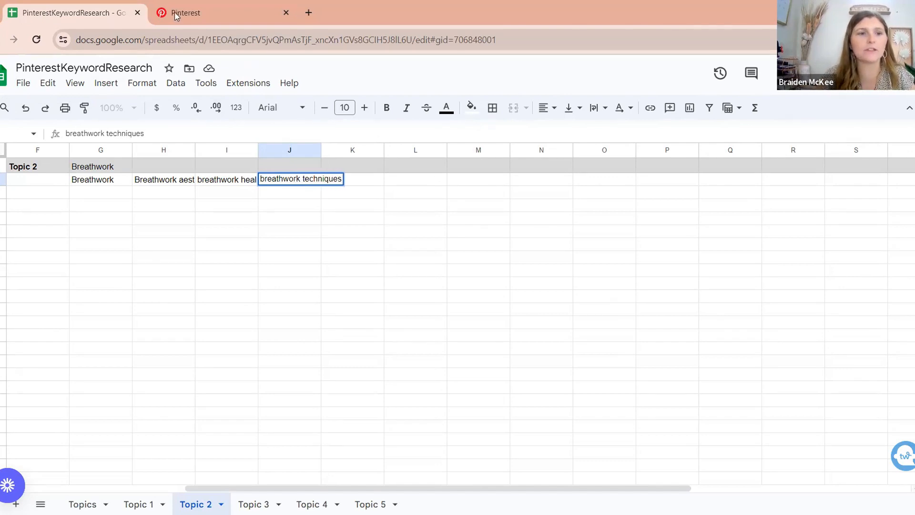
pyautogui.click(98, 184)
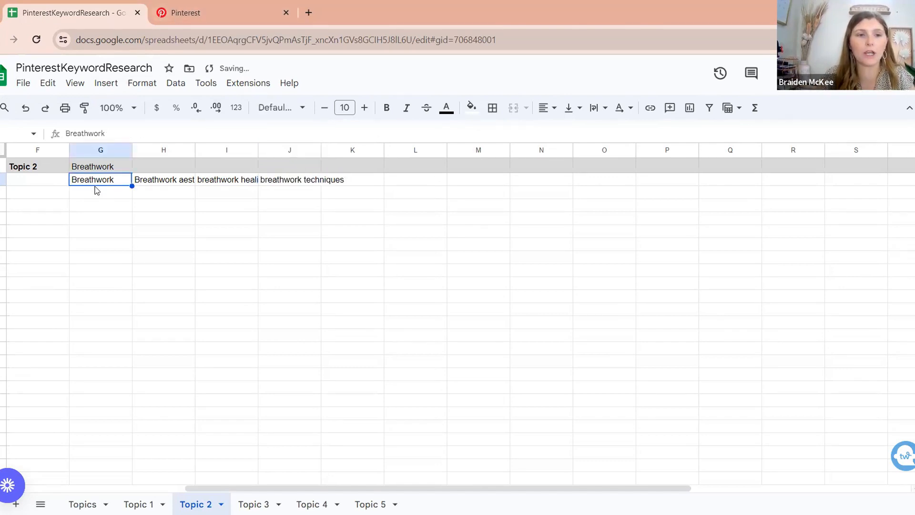
# - Switch to Pinterest and run a search for "breathwork"
pyautogui.click(205, 1)
pyautogui.write('breathwork')
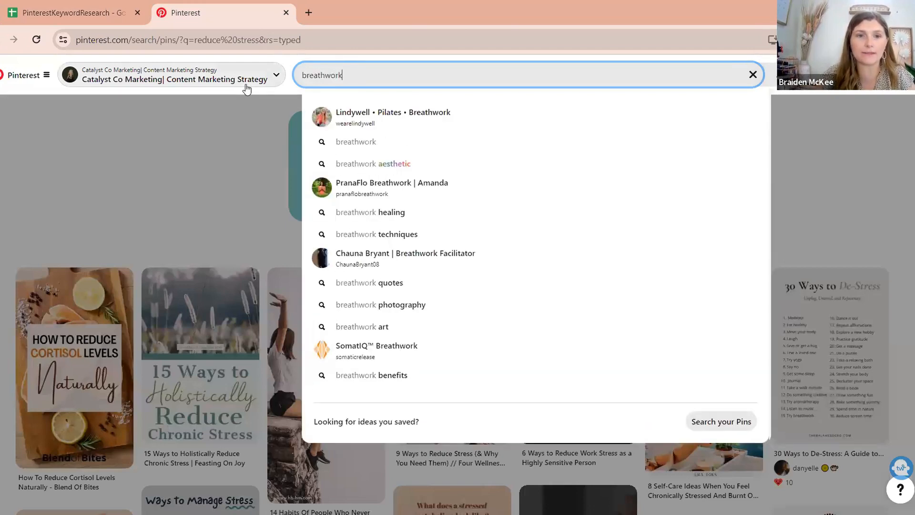
pyautogui.press('Return')
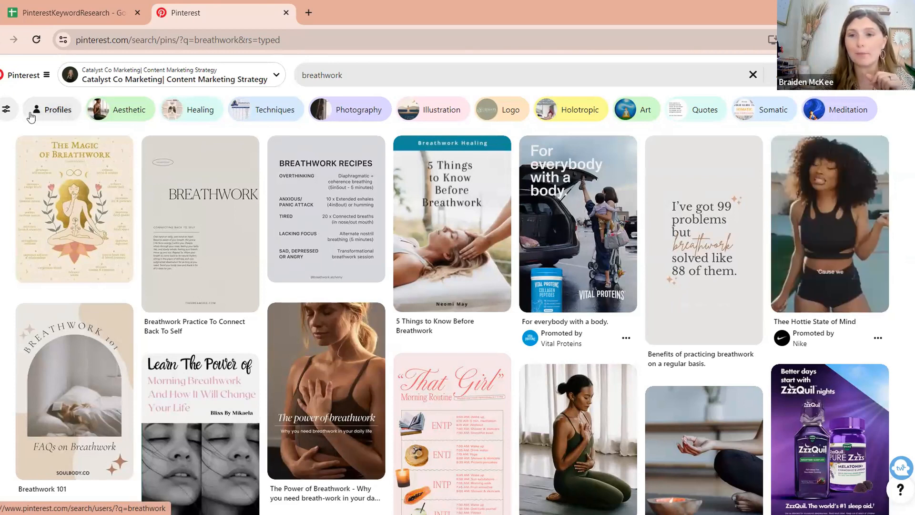
# - Copy the related keyword filters from Aesthetic through Meditation and paste them into the spreadsheet's column G, directly below the Breathwork keyword
pyautogui.moveTo(84, 123); pyautogui.dragTo(909, 110)
pyautogui.hotkey('ctrl', 'c')
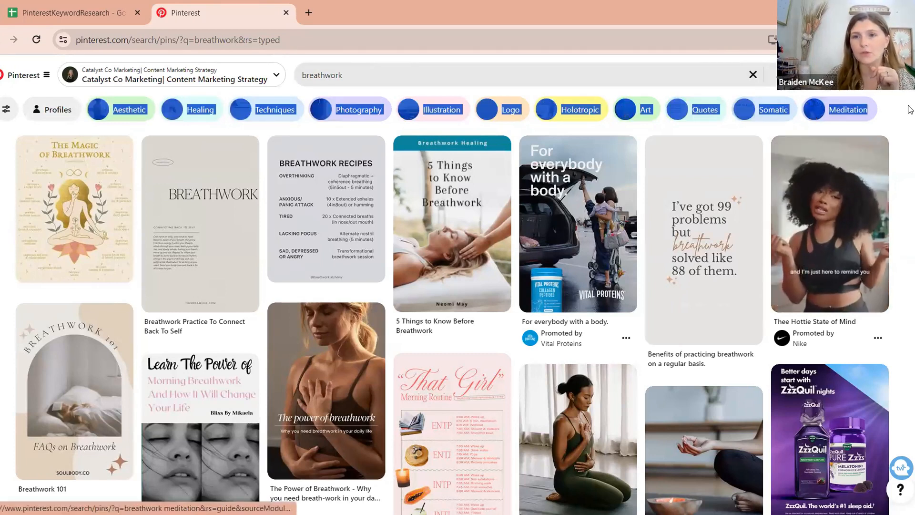
pyautogui.click(46, 9)
pyautogui.click(97, 194)
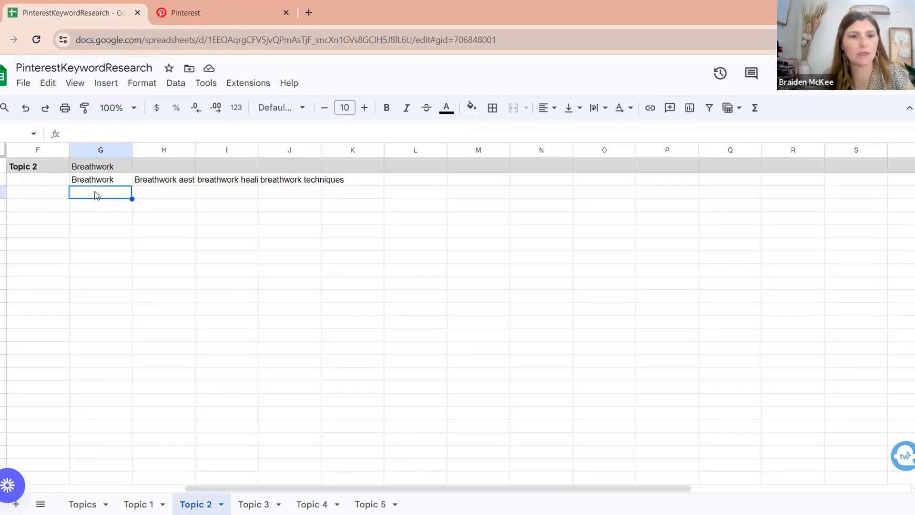
pyautogui.hotkey('ctrl', 'v')
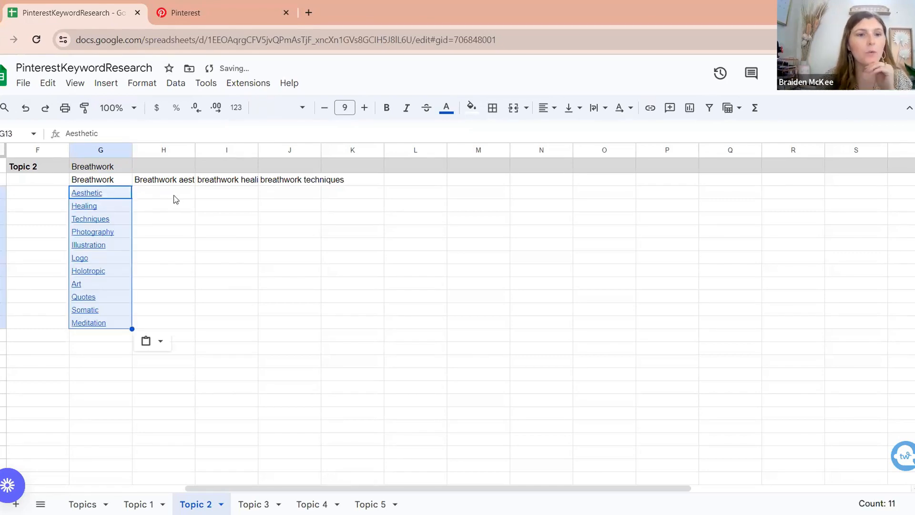
# - Switch to Pinterest and narrow the "breathwork" results with the Healing keyword filter
pyautogui.click(248, 183)
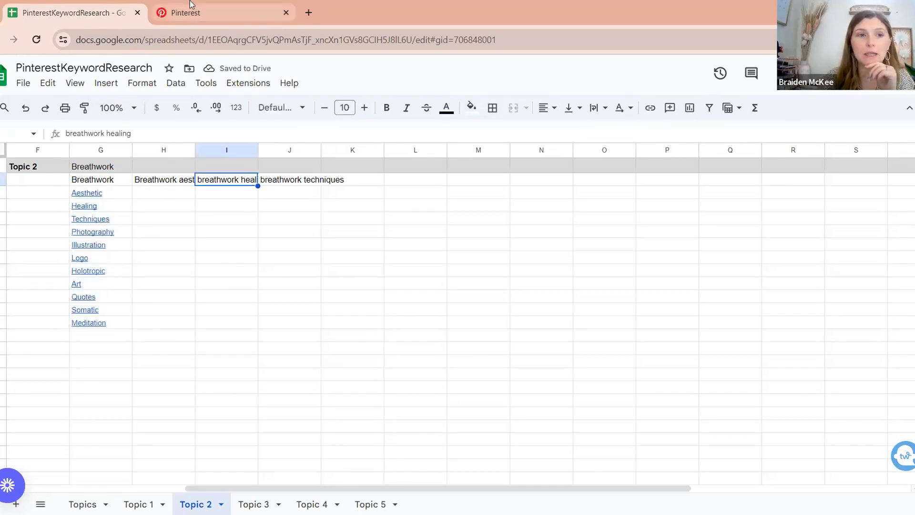
pyautogui.click(207, 6)
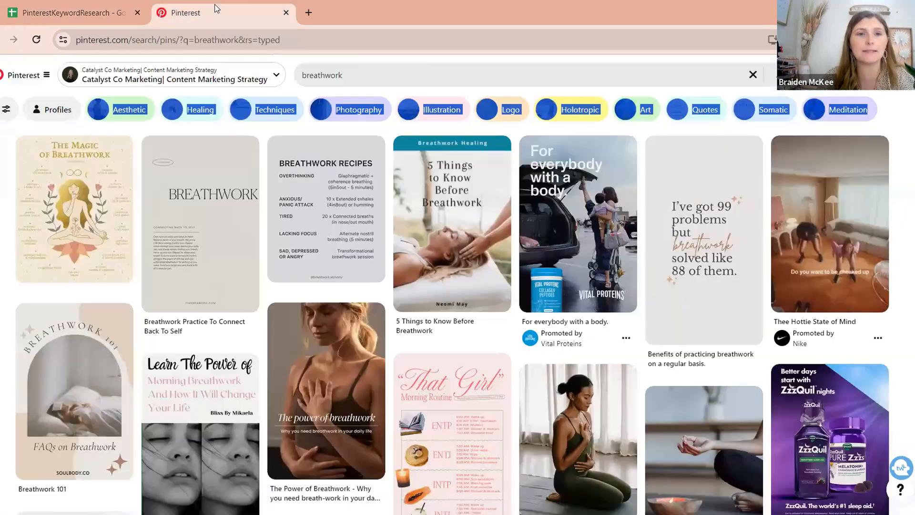
pyautogui.click(416, 70)
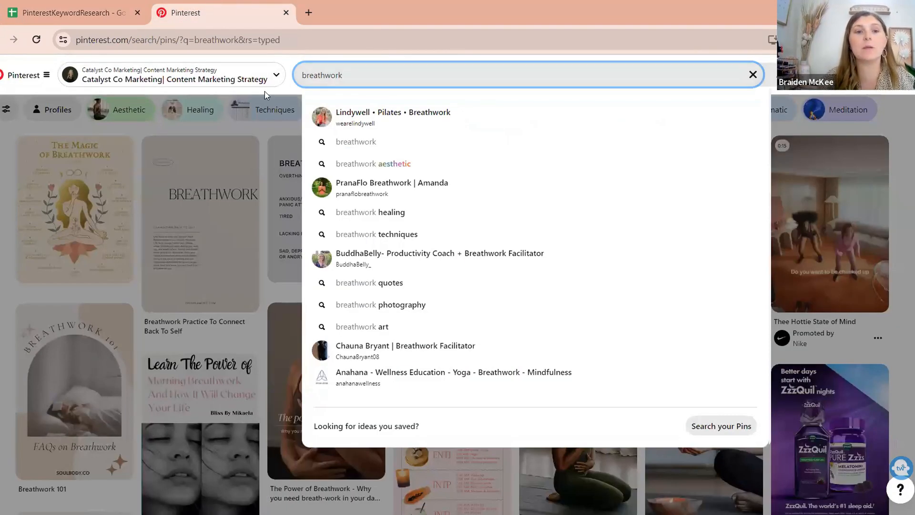
pyautogui.click(198, 113)
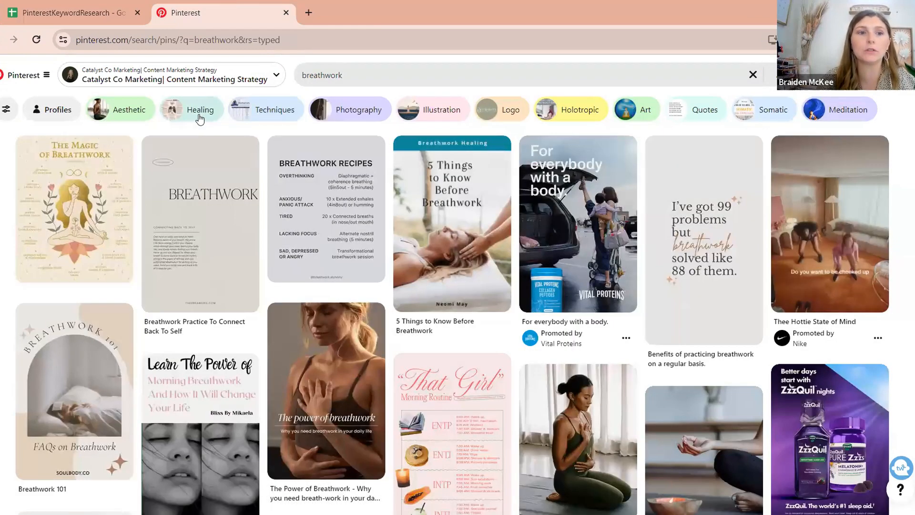
pyautogui.click(197, 115)
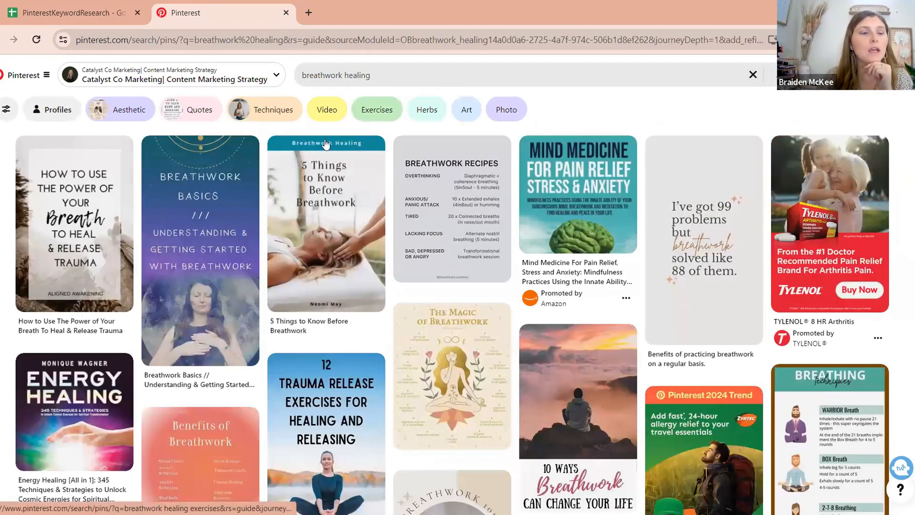
# - Copy the related filters Aesthetic through Photo into the spreadsheet's column I below "breathwork healing", and fit column H's width to its text
pyautogui.moveTo(85, 120); pyautogui.dragTo(519, 113)
pyautogui.hotkey('ctrl', 'c')
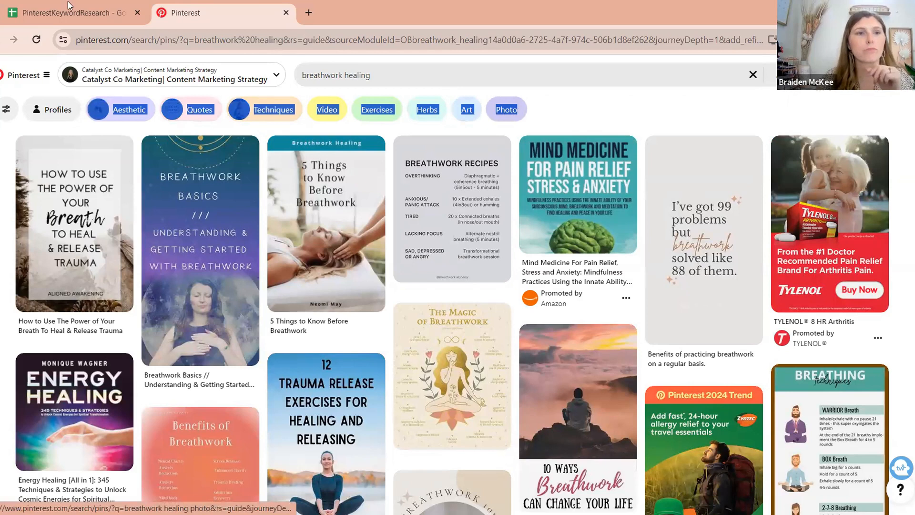
pyautogui.hotkey('ctrl', 'shift', 'Tab')
pyautogui.click(231, 194)
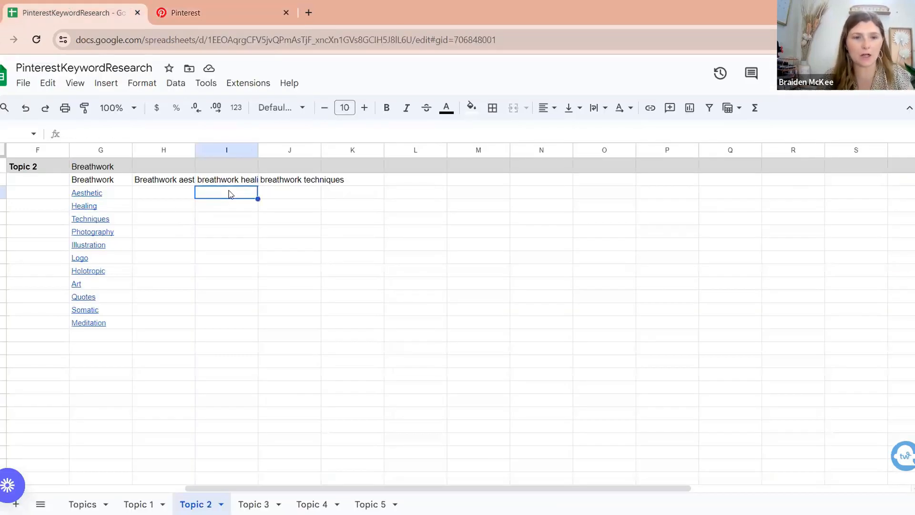
pyautogui.hotkey('ctrl', 'v')
pyautogui.click(231, 312)
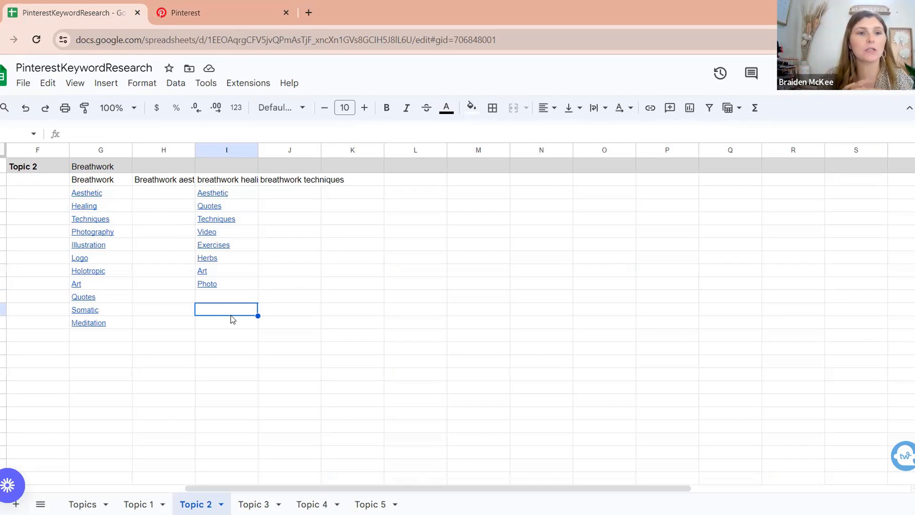
pyautogui.doubleClick(195, 149)
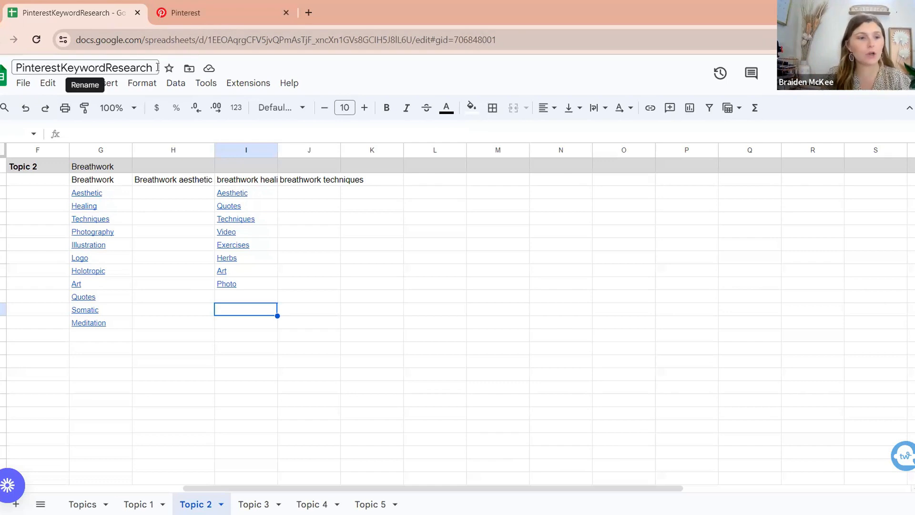
# - Switch to Pinterest and change the search from "breathwork healing" back to "breathwork"
pyautogui.click(210, 9)
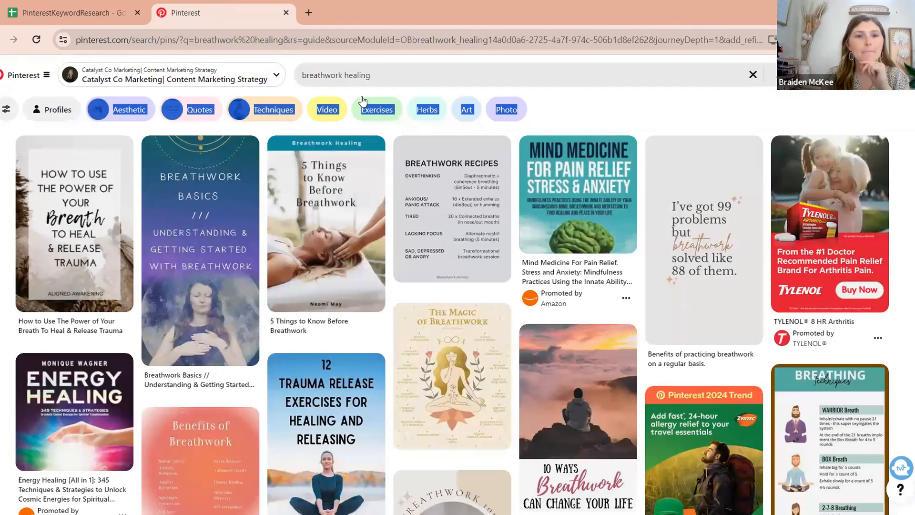
pyautogui.click(380, 73)
pyautogui.press('BackSpace')
pyautogui.press('BackSpace')
pyautogui.press('BackSpace')
pyautogui.press('BackSpace')
pyautogui.press('BackSpace')
pyautogui.press('BackSpace')
pyautogui.press('BackSpace')
pyautogui.press('BackSpace')
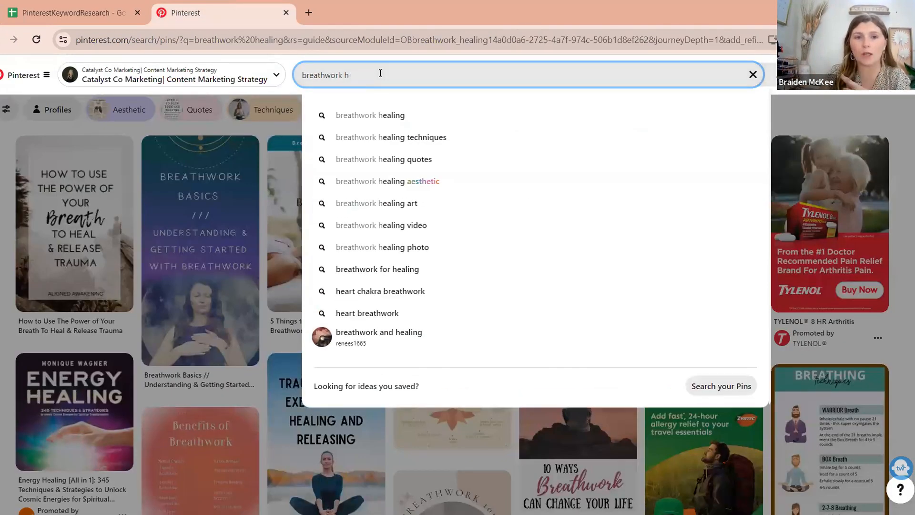
pyautogui.press('Return')
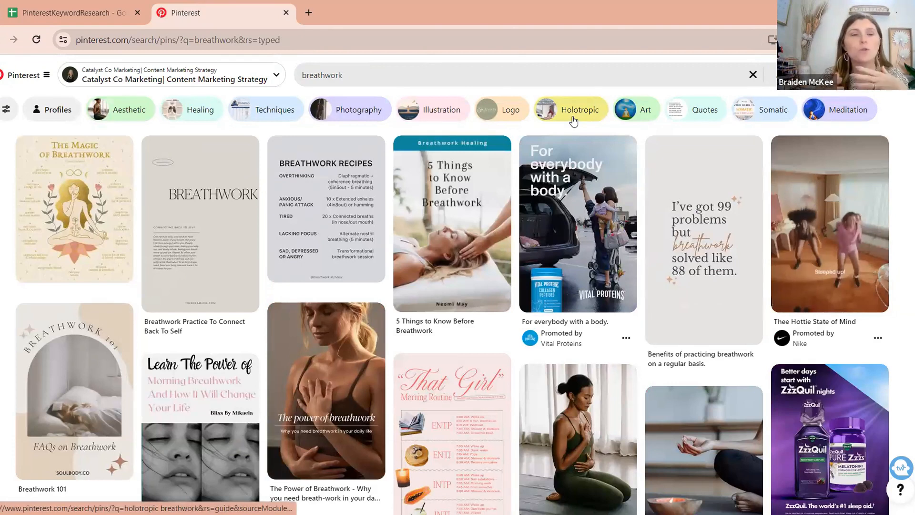
# - Examine the "breathwork" search suggestions and look through the pin results for the Related searches block
pyautogui.click(479, 69)
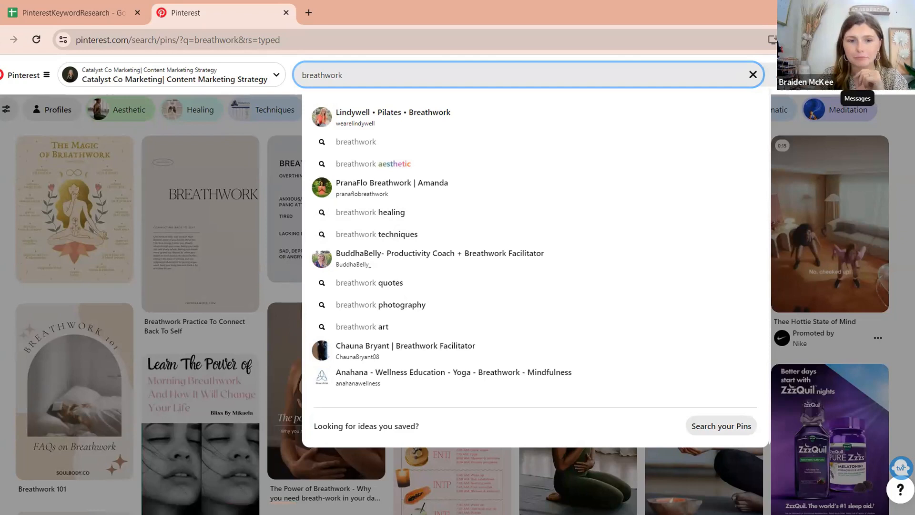
pyautogui.press('Escape')
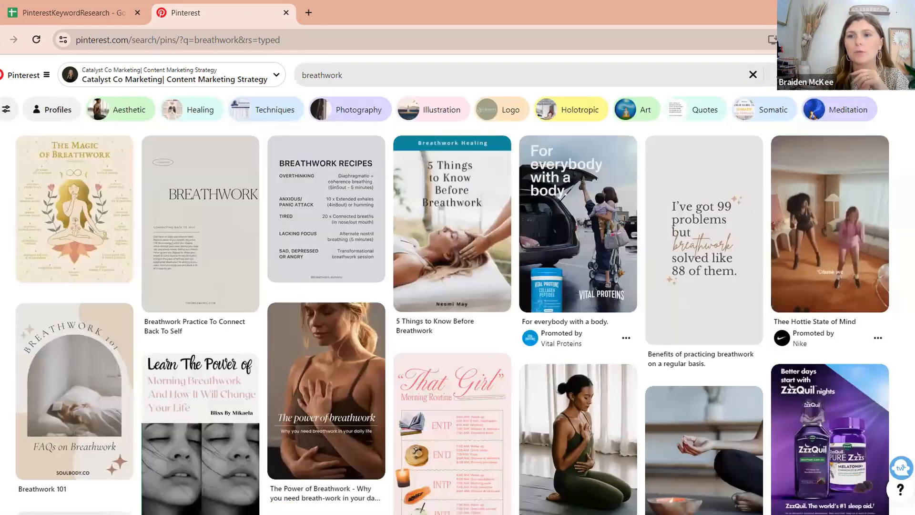
pyautogui.scroll(-3, 453, 322)
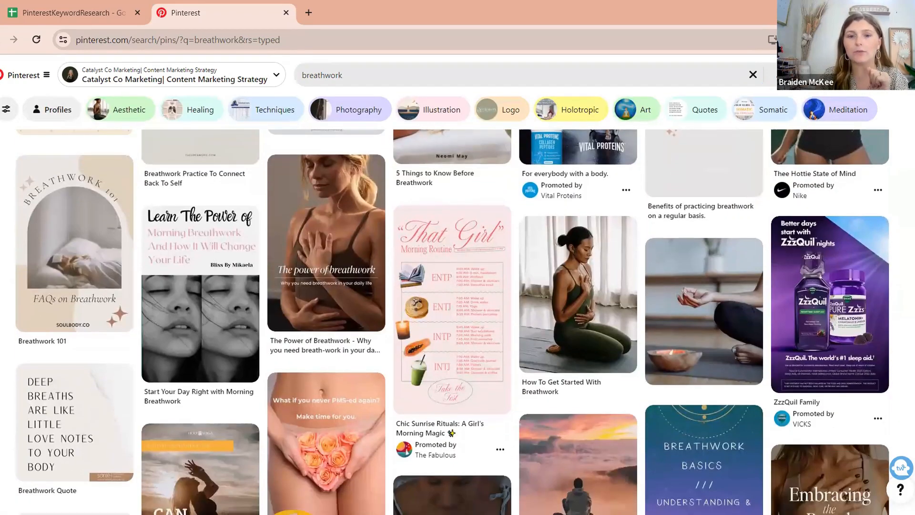
pyautogui.scroll(-15, 453, 321)
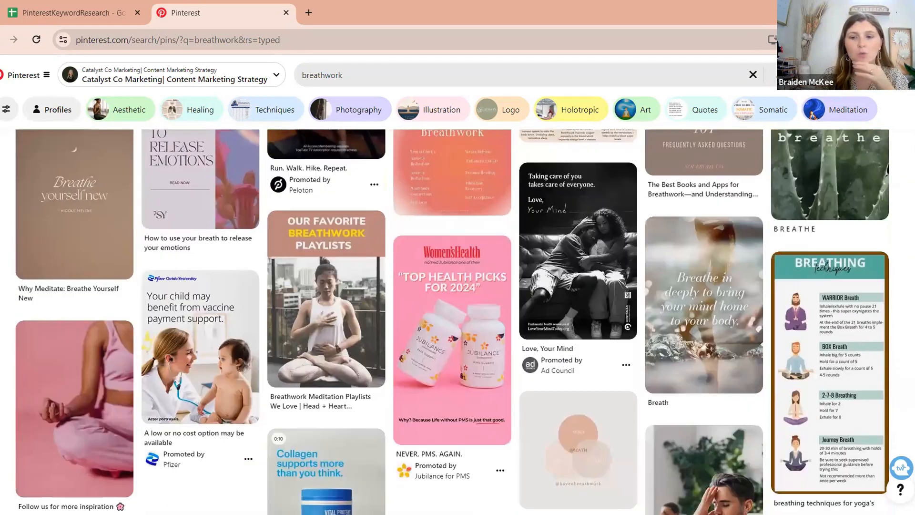
pyautogui.scroll(-8, 505, 370)
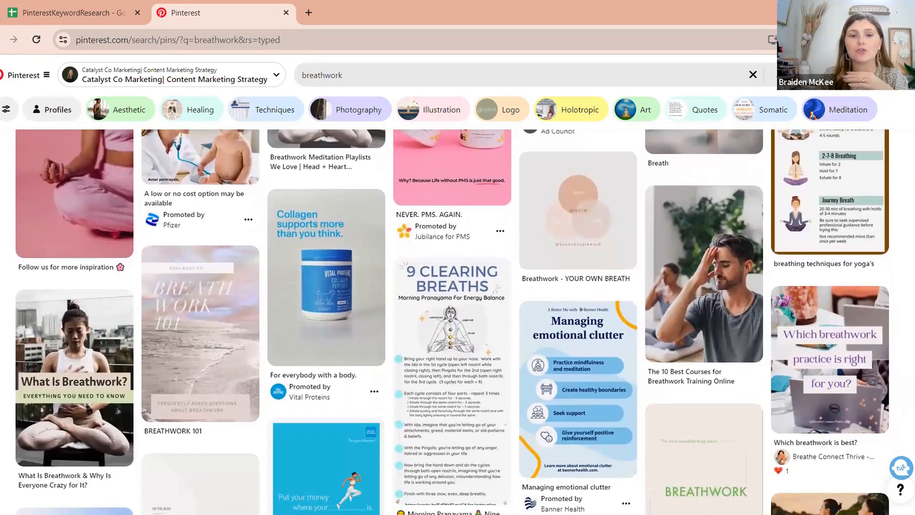
pyautogui.scroll(-5, 451, 322)
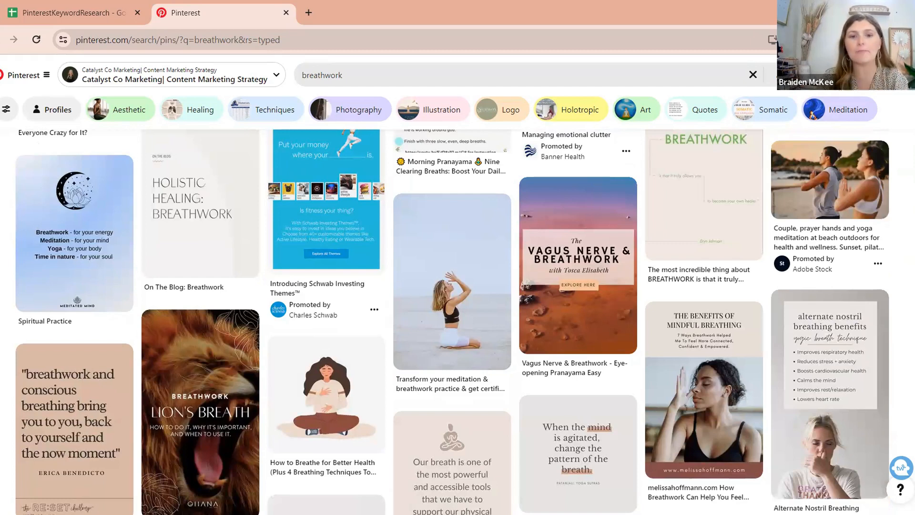
pyautogui.scroll(-5, 452, 321)
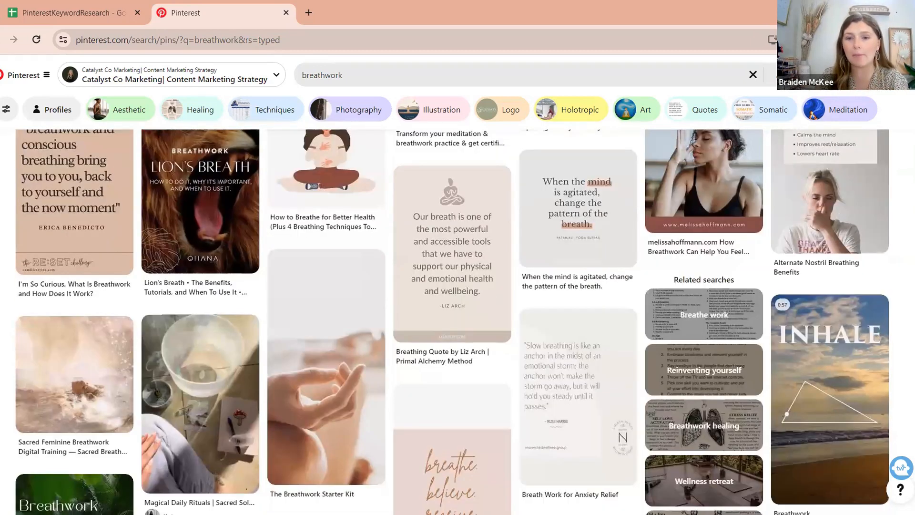
pyautogui.scroll(-1, 452, 322)
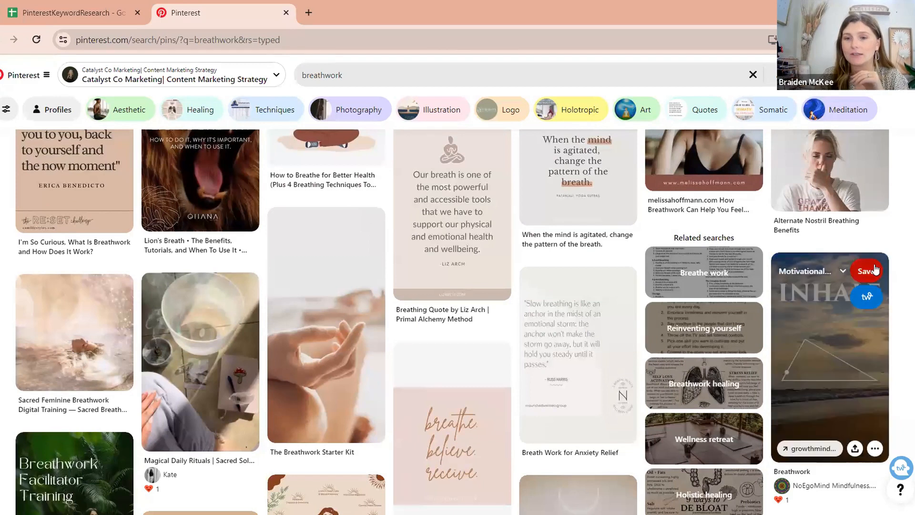
pyautogui.scroll(1, 693, 263)
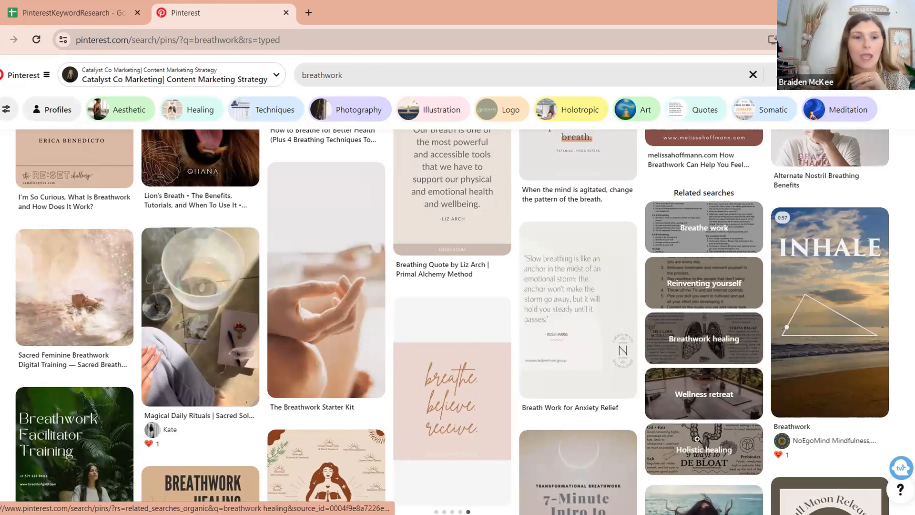
# - Return to the spreadsheet and add the heading "Related Searches" in column F, a few rows below the Breathwork keyword lists
pyautogui.click(72, 14)
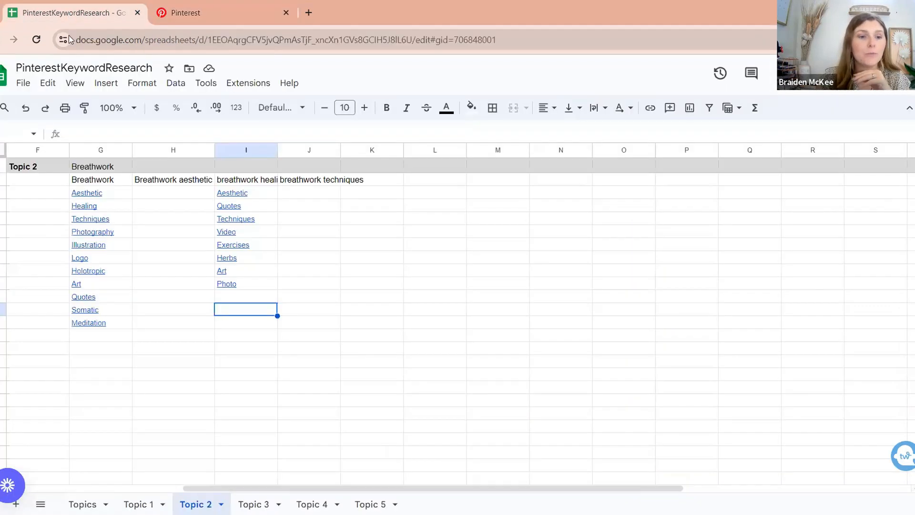
pyautogui.click(4, 387)
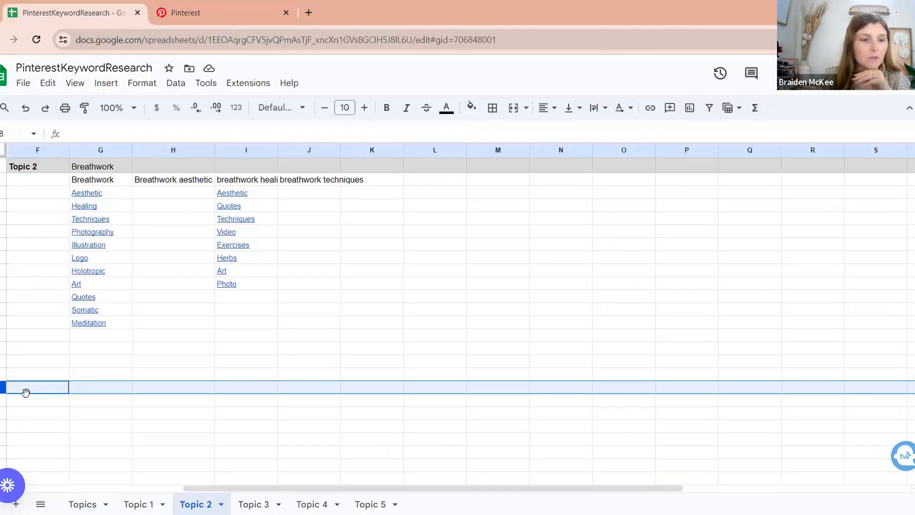
pyautogui.click(42, 388)
pyautogui.write('Related Searches')
pyautogui.press('Return')
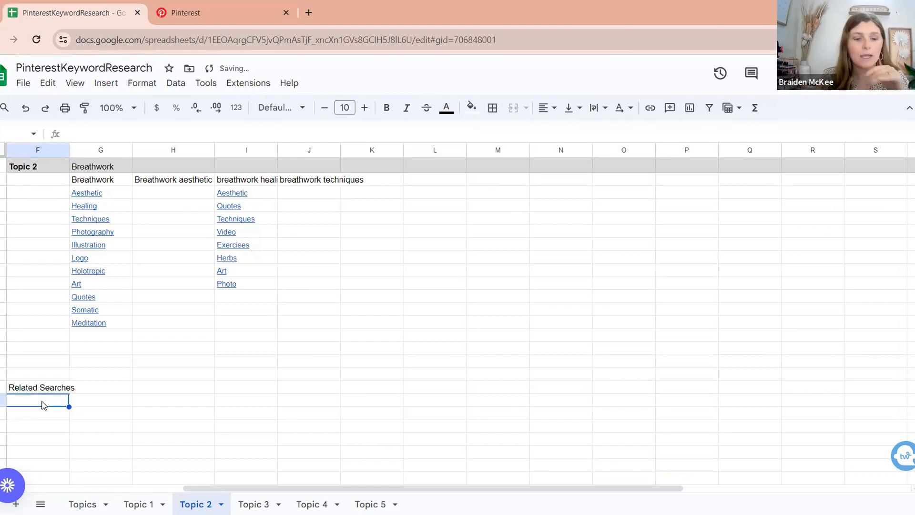
# - Check Pinterest's related searches and record "Breathe work" and "reinventing yourself" under the Related Searches heading in column F
pyautogui.click(174, 7)
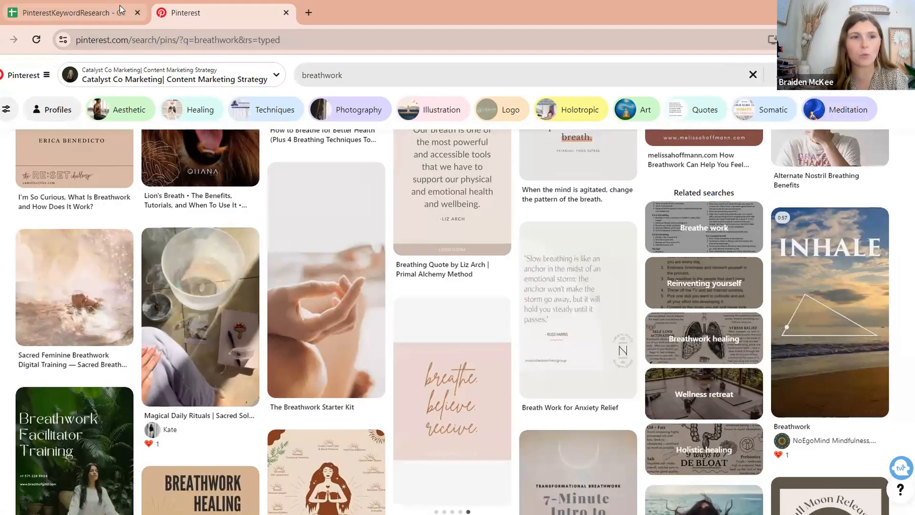
pyautogui.click(97, 13)
pyautogui.write('Breathe work')
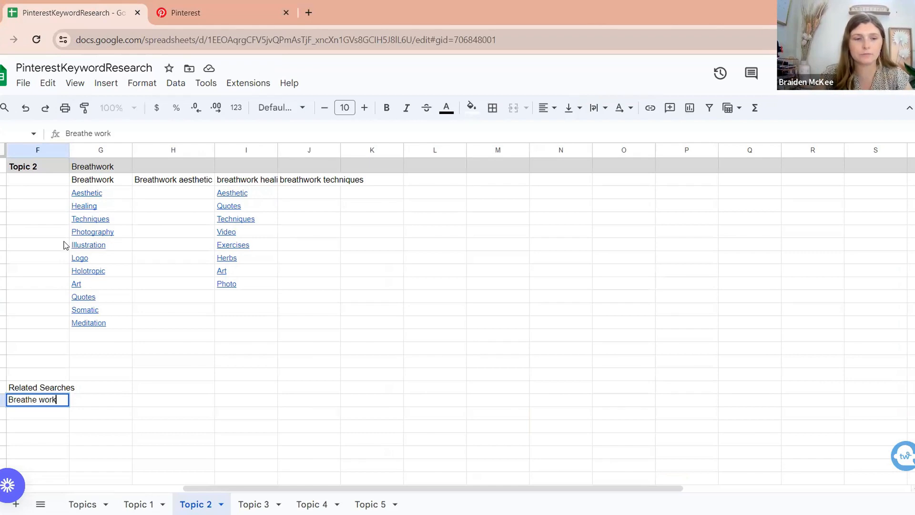
pyautogui.press('Return')
pyautogui.write('rein')
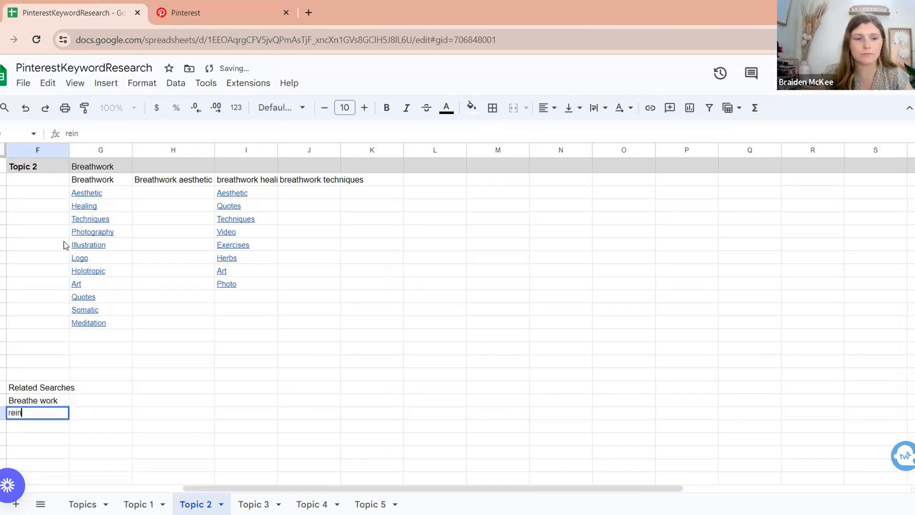
pyautogui.write('ventin')
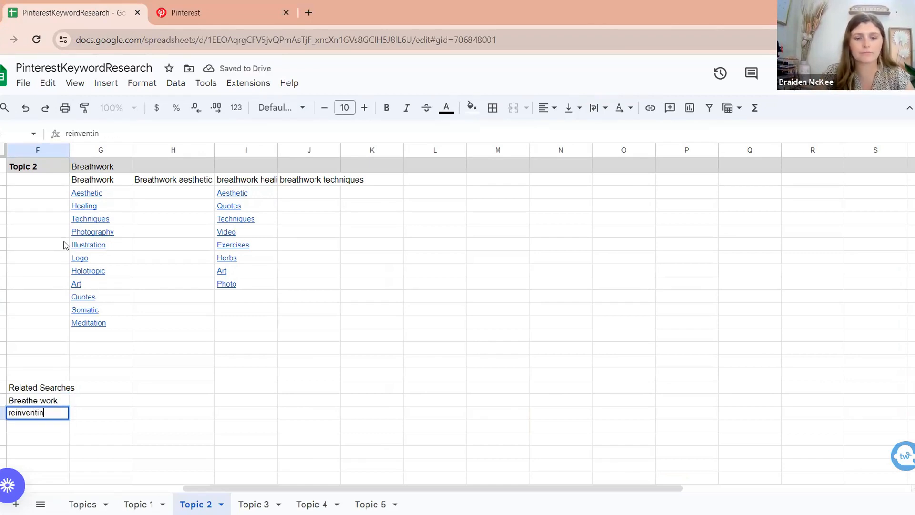
pyautogui.write('g yourself')
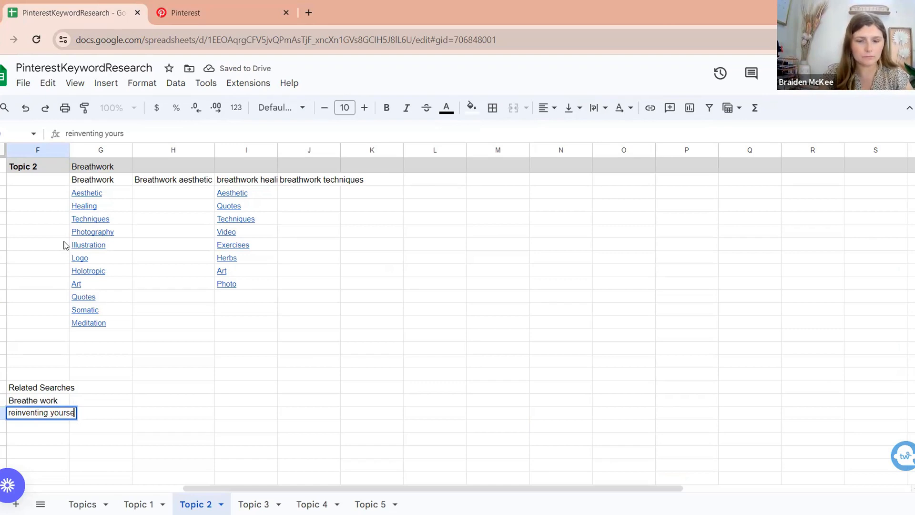
pyautogui.press('Return')
# - Look up the third related search on Pinterest and record "breathwork healing" below "reinventing yourself" in column F
pyautogui.click(194, 10)
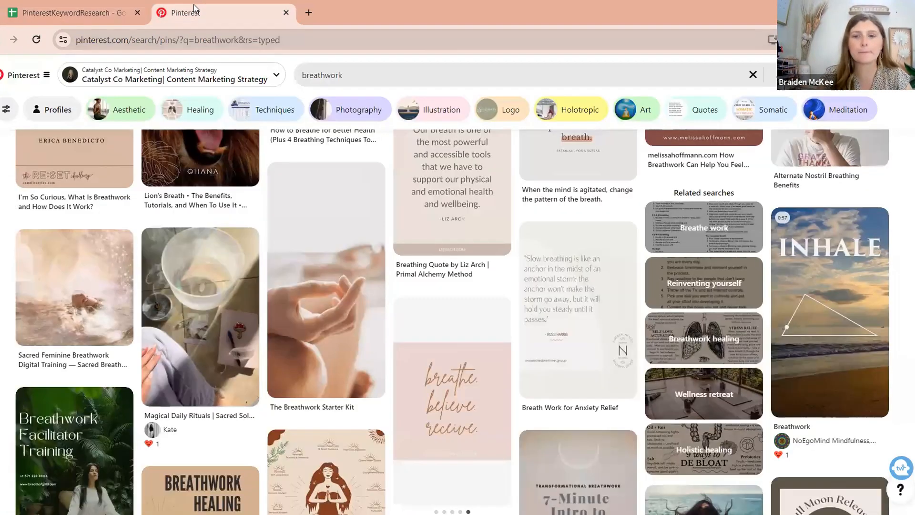
pyautogui.click(107, 20)
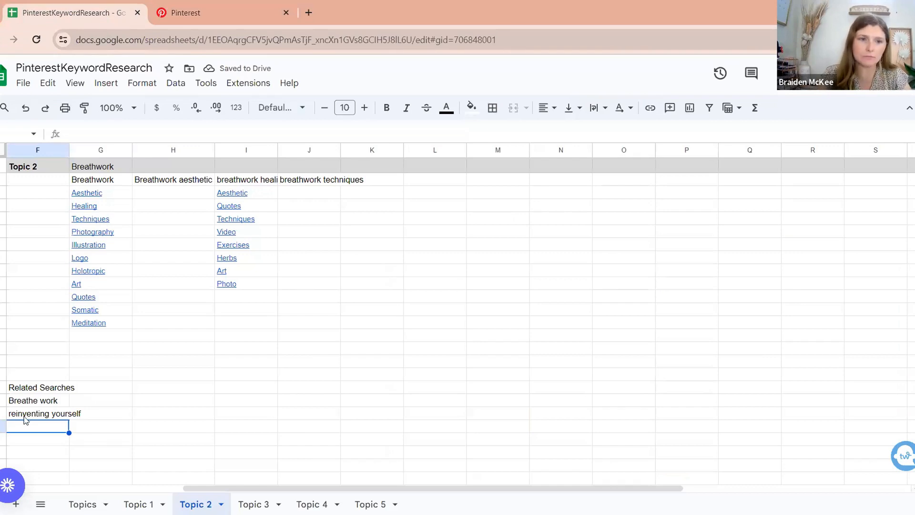
pyautogui.write('breathwork healing')
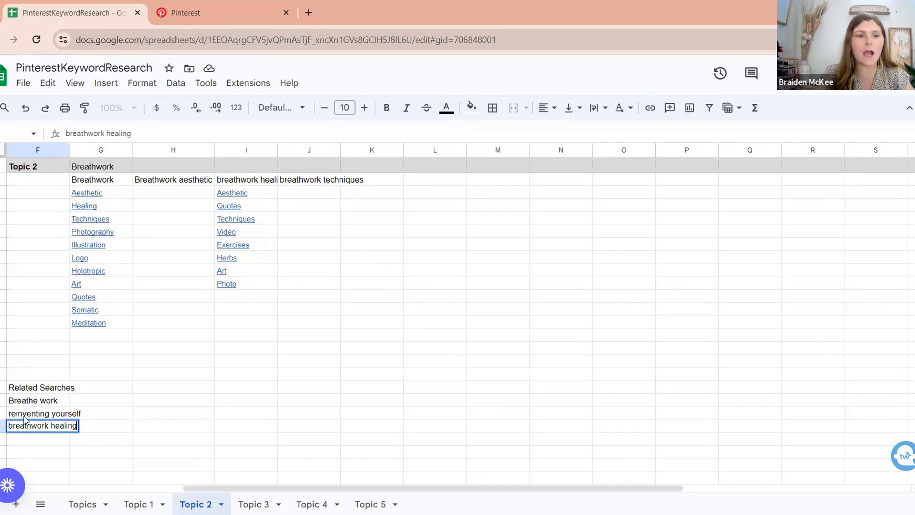
pyautogui.press('Return')
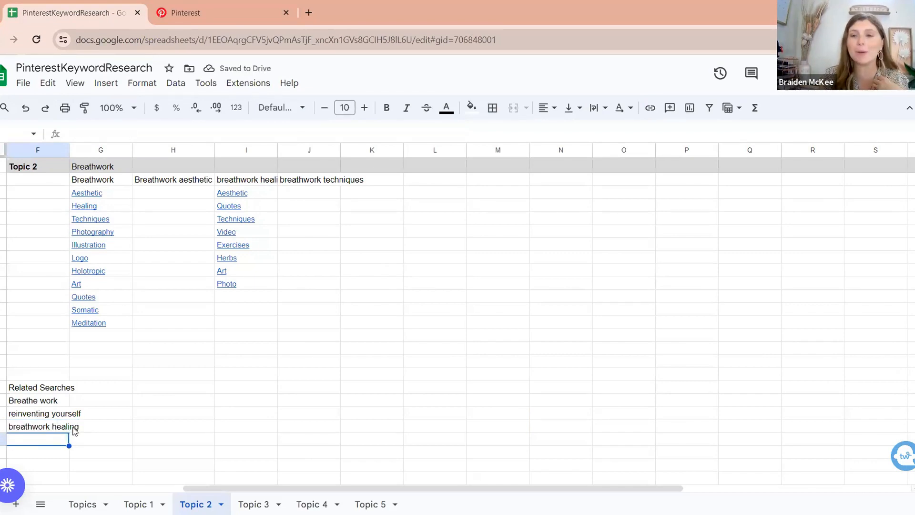
# - Check Pinterest's related searches and record "wellness reatreat" and "holistic healing" below "breathwork healing" in column F
pyautogui.click(185, 13)
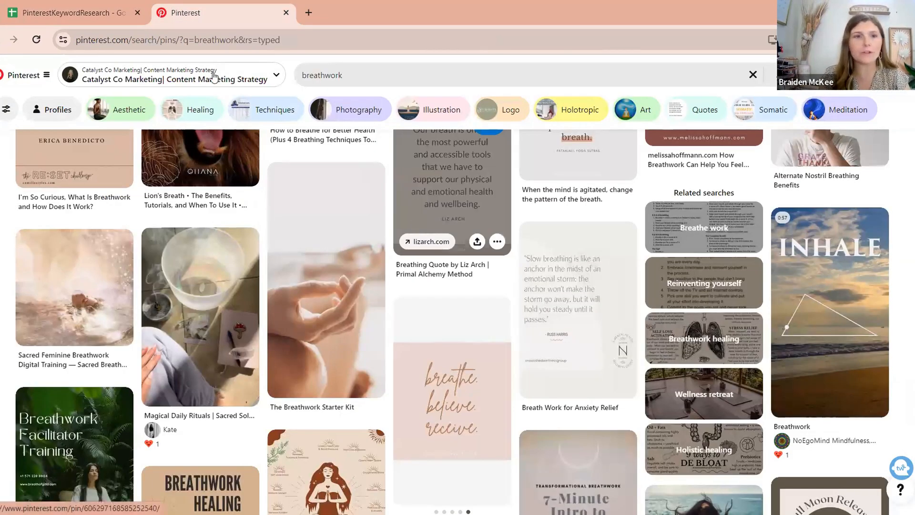
pyautogui.click(74, 4)
pyautogui.write('wel')
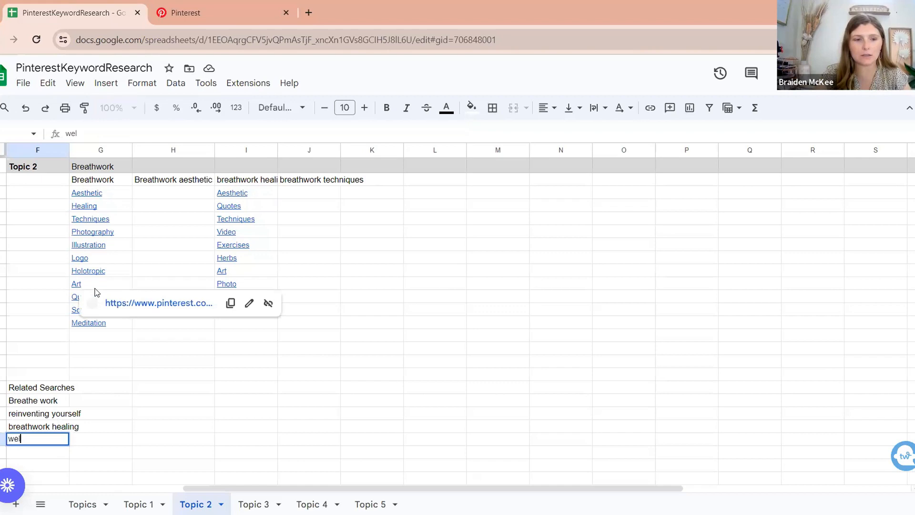
pyautogui.write('lness reatreat')
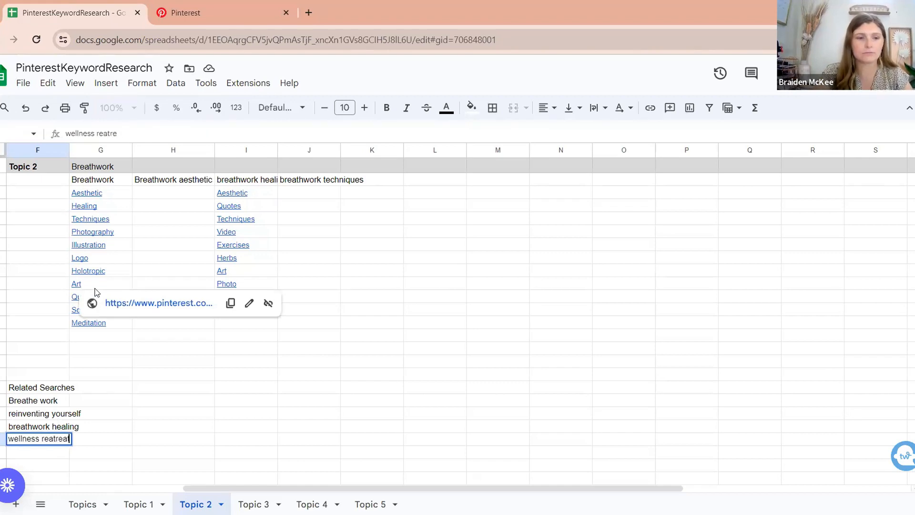
pyautogui.press('Return')
pyautogui.write('holistic he')
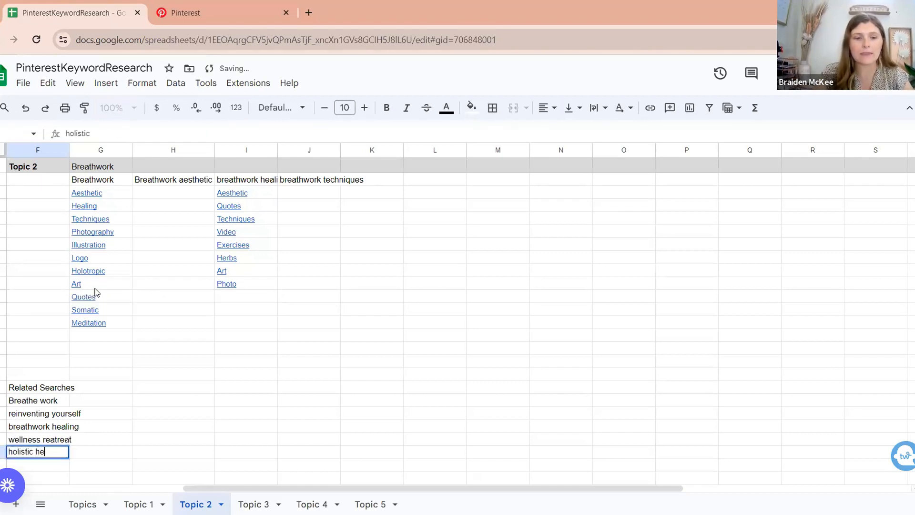
pyautogui.write('aling')
pyautogui.press('Return')
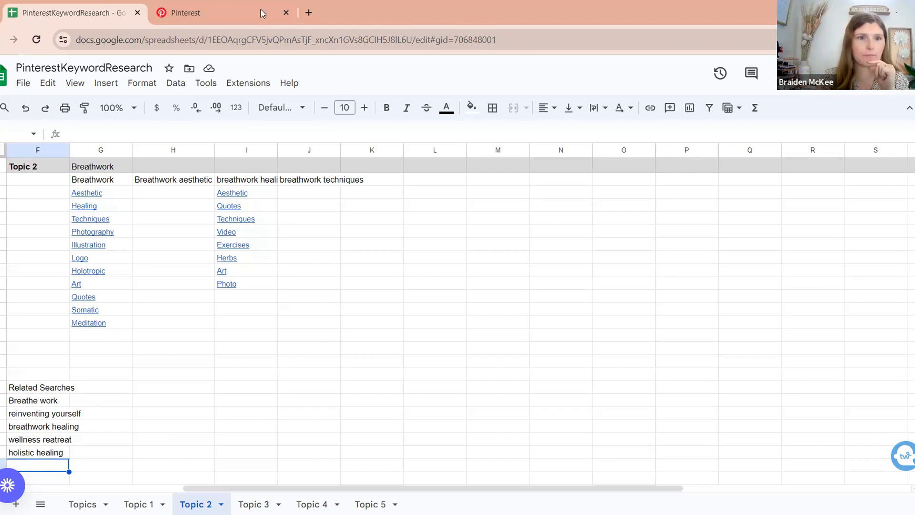
# - Find the next Related searches block in Pinterest's breathwork results and add "keep breathing" and "yoga breathing" to the column F list
pyautogui.click(219, 12)
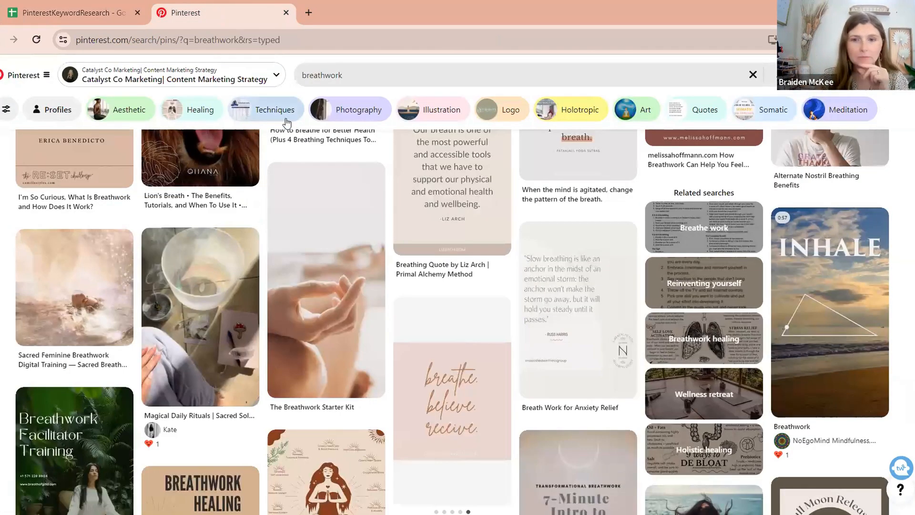
pyautogui.scroll(-15, 452, 321)
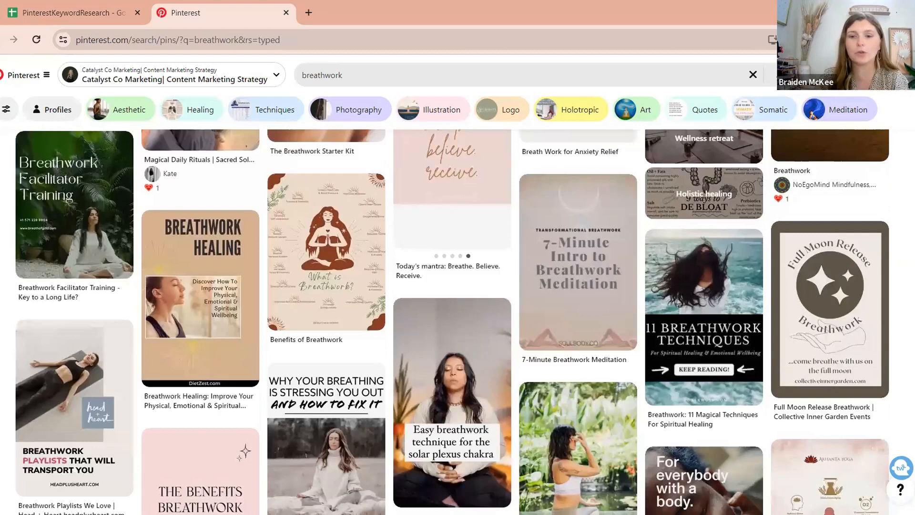
pyautogui.scroll(-2, 834, 254)
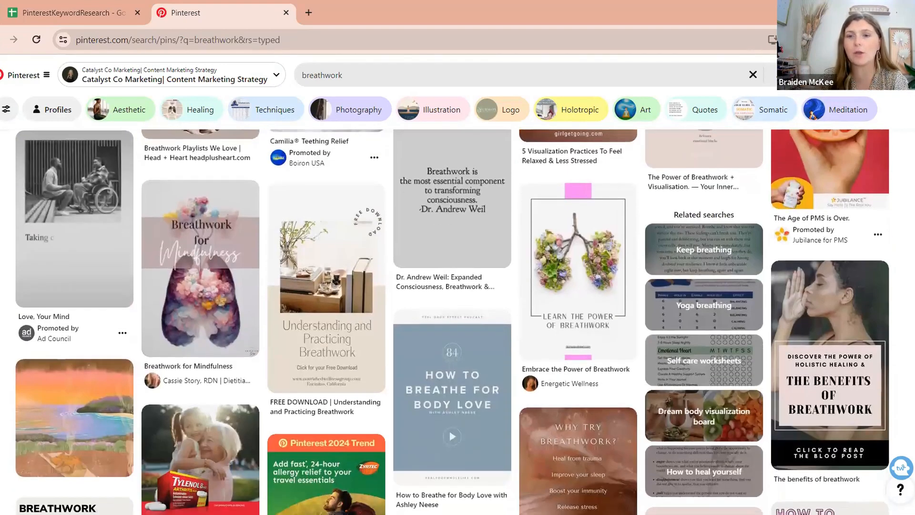
pyautogui.scroll(-1, 834, 254)
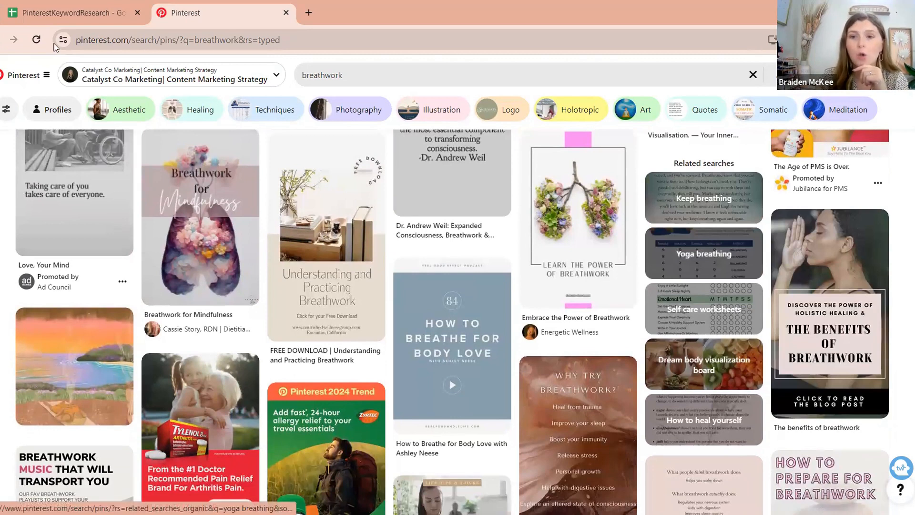
pyautogui.click(71, 12)
pyautogui.write('keep breathing')
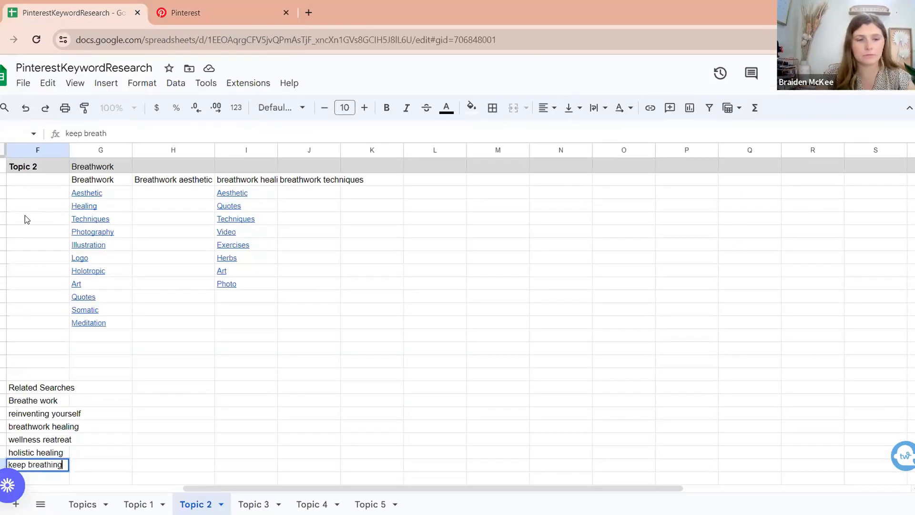
pyautogui.press('Return')
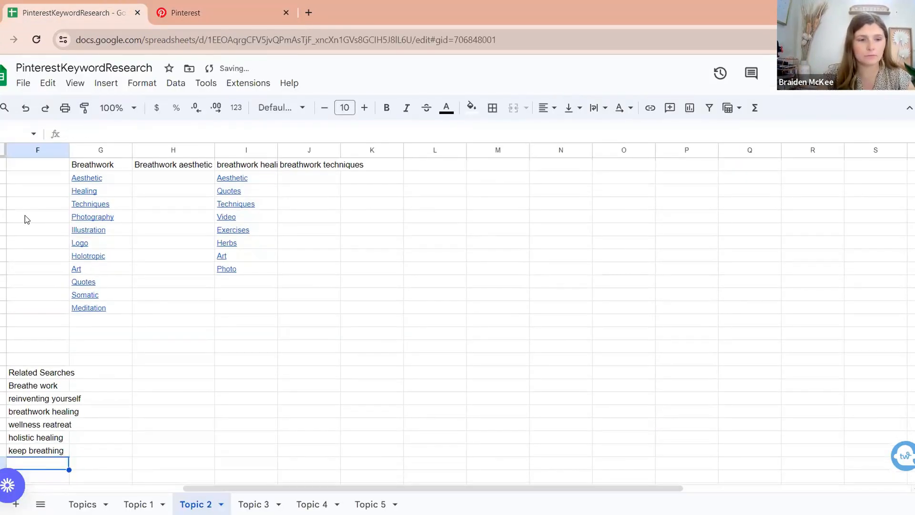
pyautogui.write('yoga breathing')
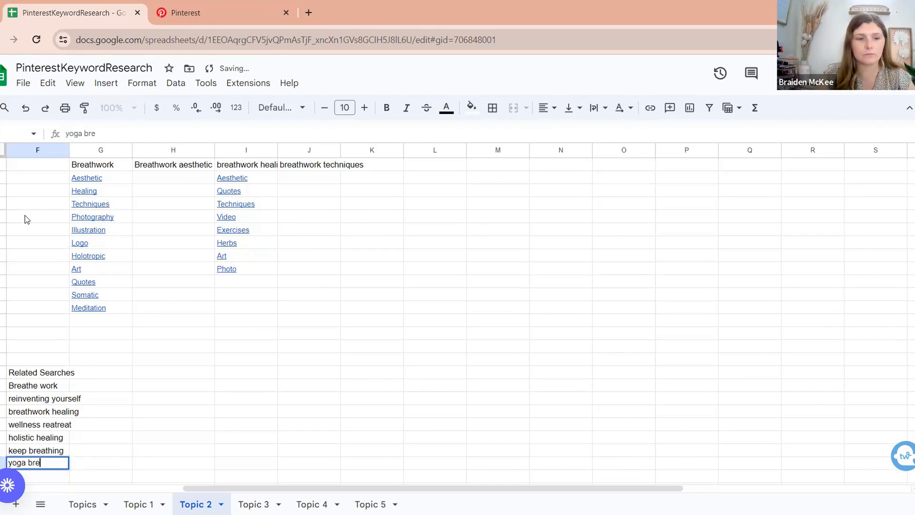
pyautogui.press('Return')
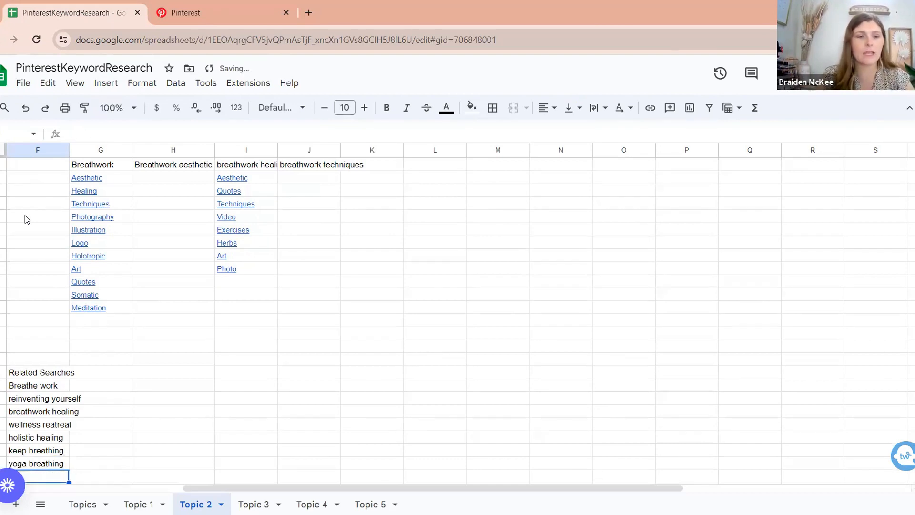
# - Check the third entry of Pinterest's second Related searches block and record "self care worksheets" below "yoga breathing"
pyautogui.click(197, 7)
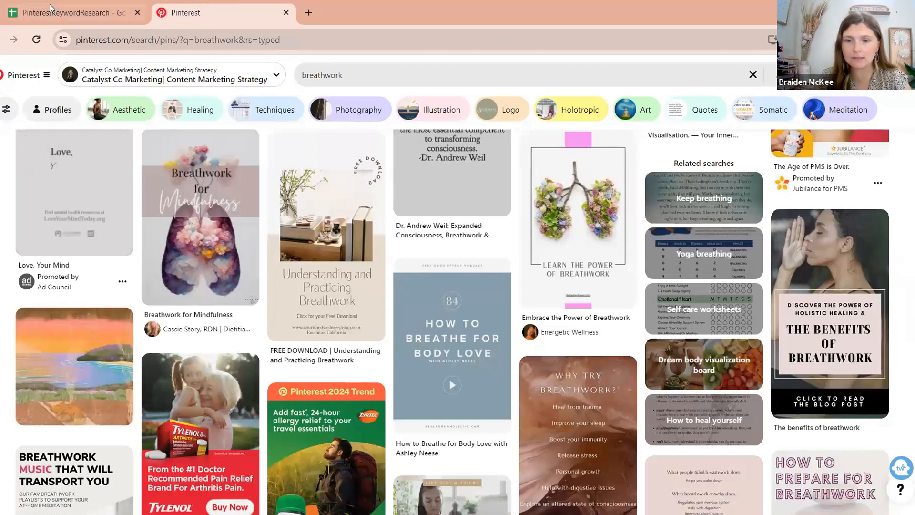
pyautogui.click(67, 6)
pyautogui.write('self care work')
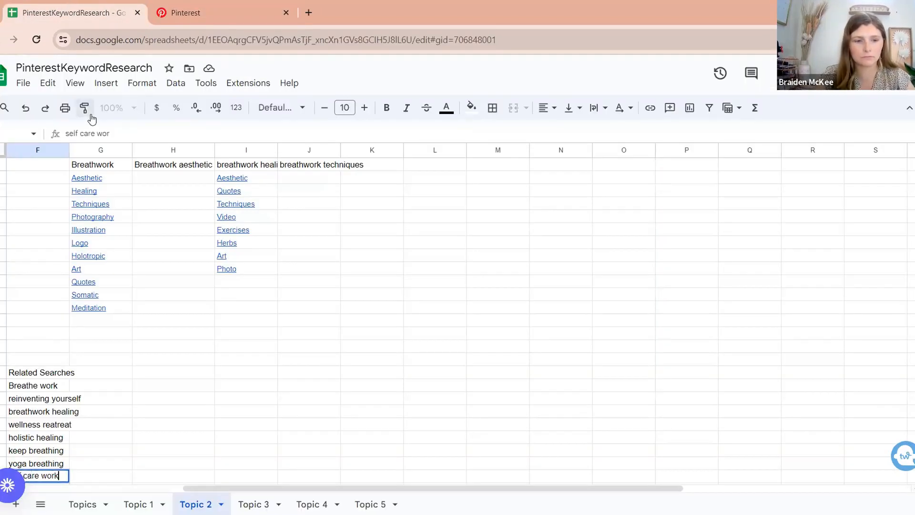
pyautogui.write('sheets')
pyautogui.press('Return')
pyautogui.press('Return')
pyautogui.press('Return')
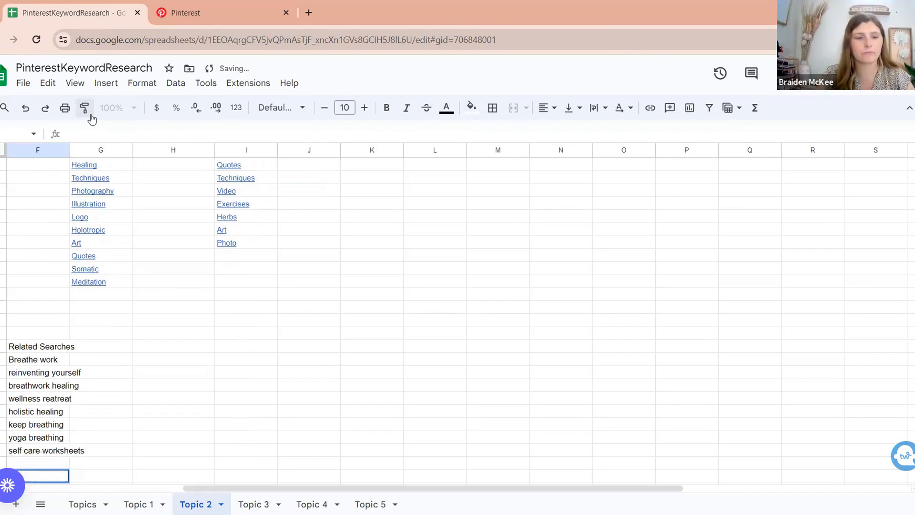
# - Look up the fourth related search on Pinterest and record "dream body visualization board" directly below "self care worksheets" in column F
pyautogui.click(193, 9)
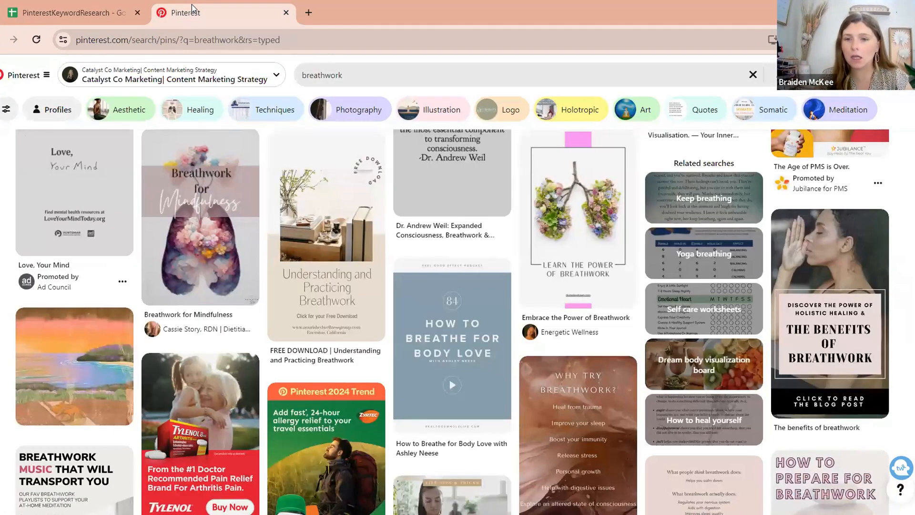
pyautogui.click(68, 14)
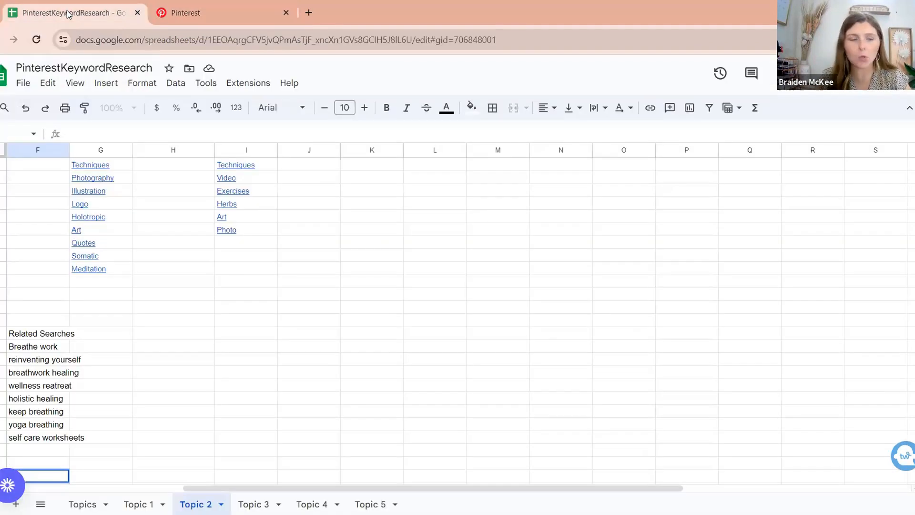
pyautogui.click(36, 447)
pyautogui.write('dream body ')
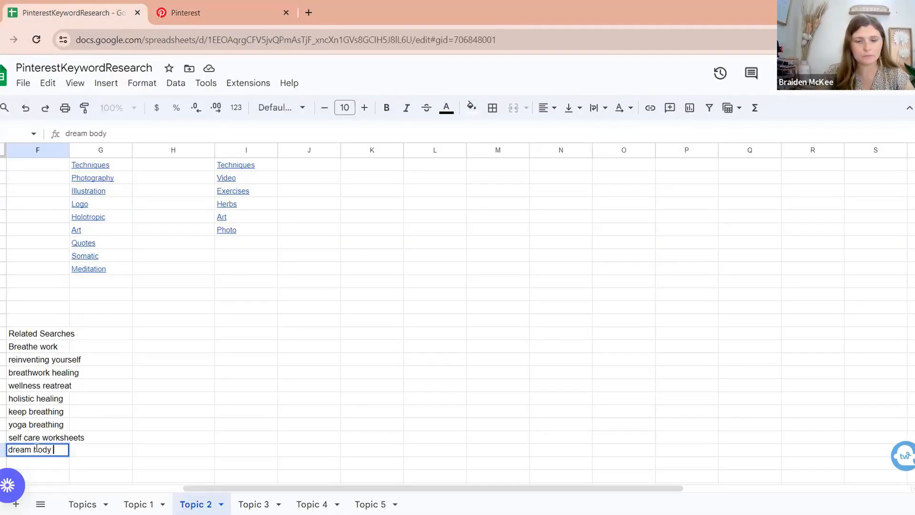
pyautogui.write('visualization board')
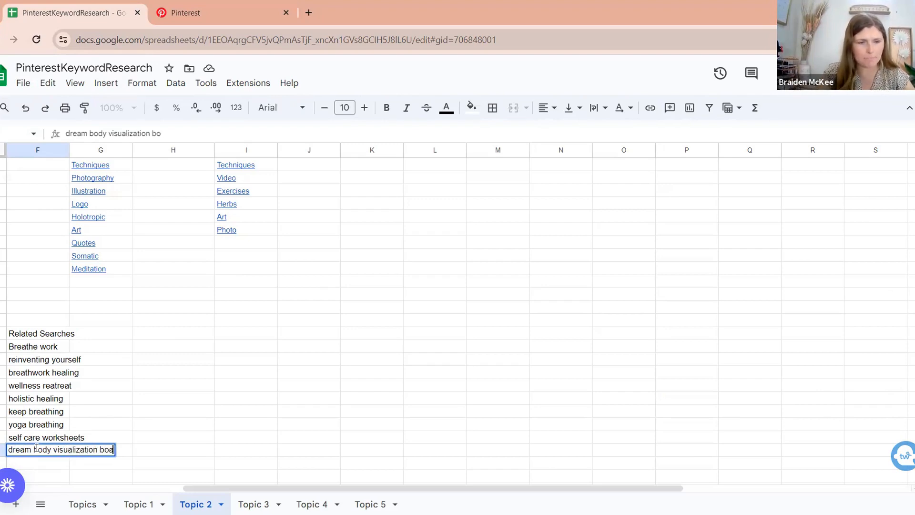
pyautogui.press('Return')
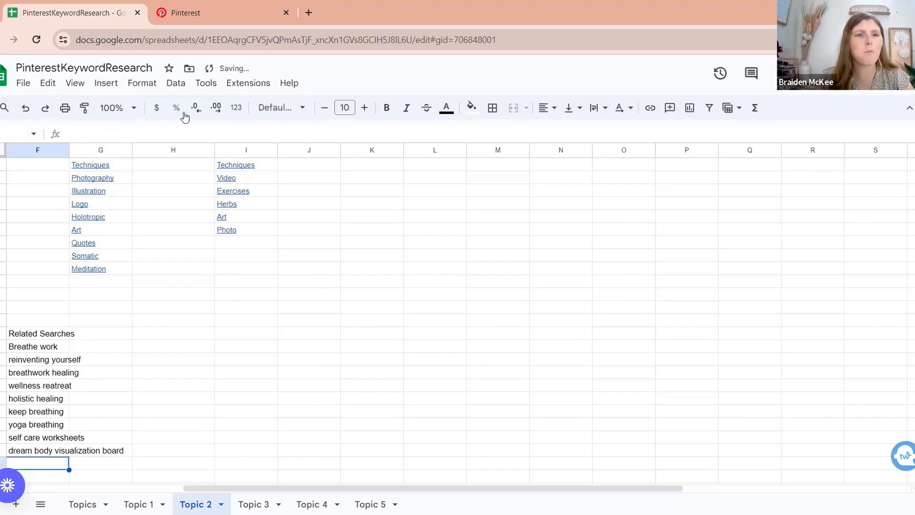
# - Look up the block's last related search on Pinterest and record "how to heal yourself" at the end of the column F list
pyautogui.click(201, 18)
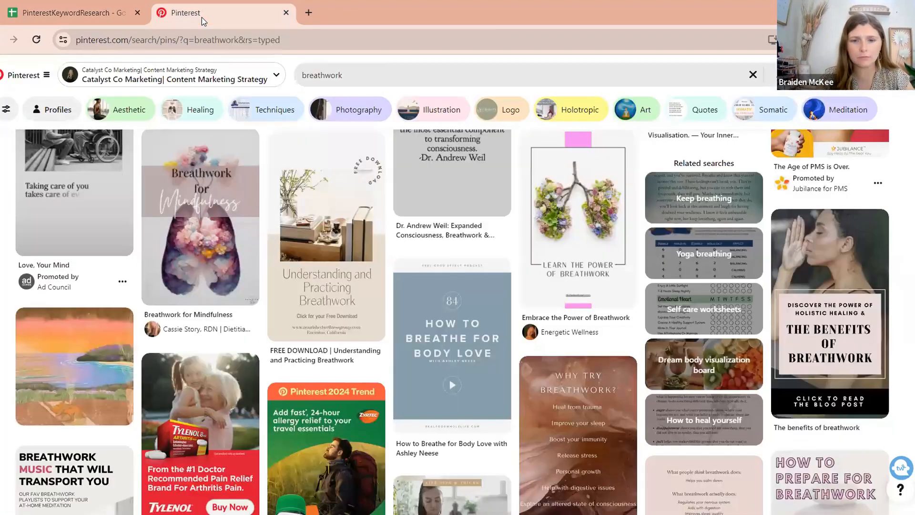
pyautogui.click(88, 17)
pyautogui.write('how to he')
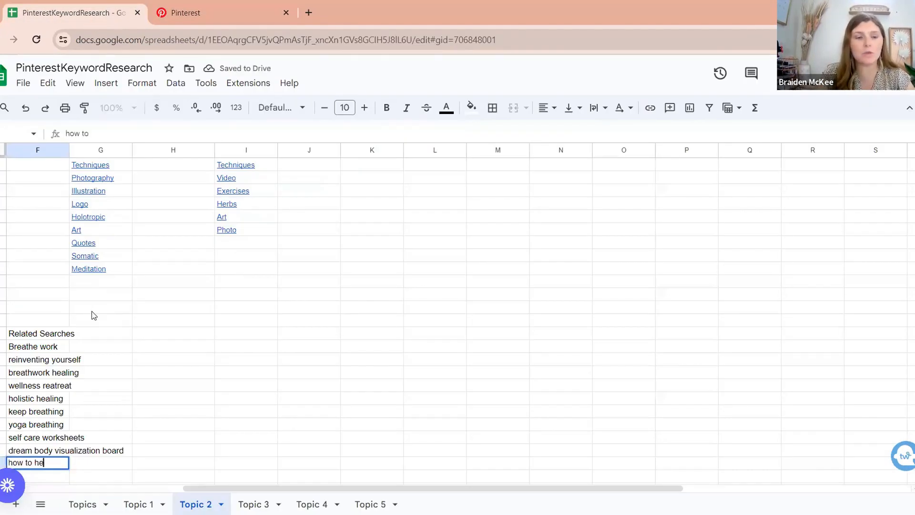
pyautogui.write('al yourself')
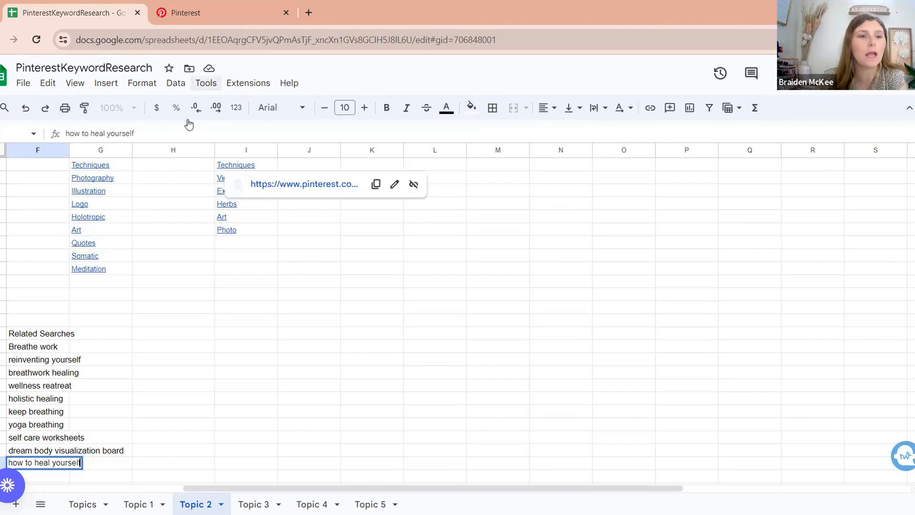
pyautogui.scroll(2, 169, 251)
pyautogui.hscroll(8, 170, 250)
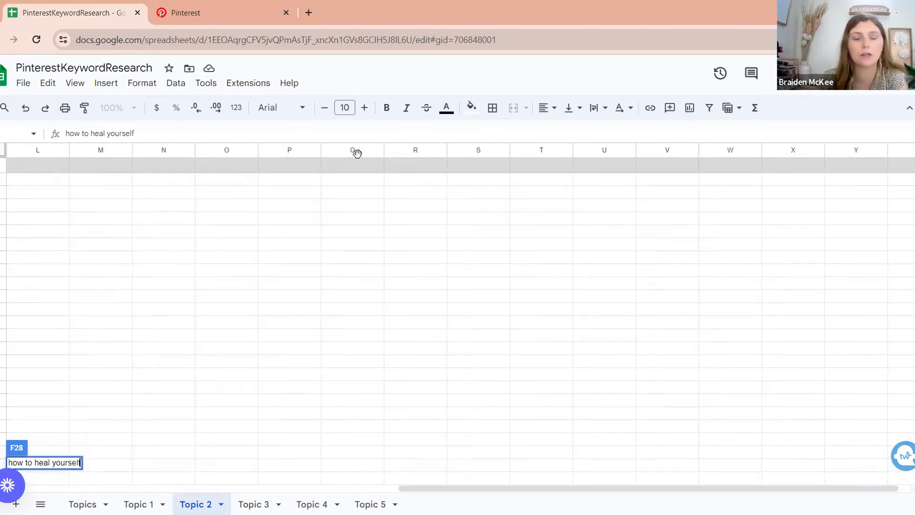
pyautogui.click(833, 274)
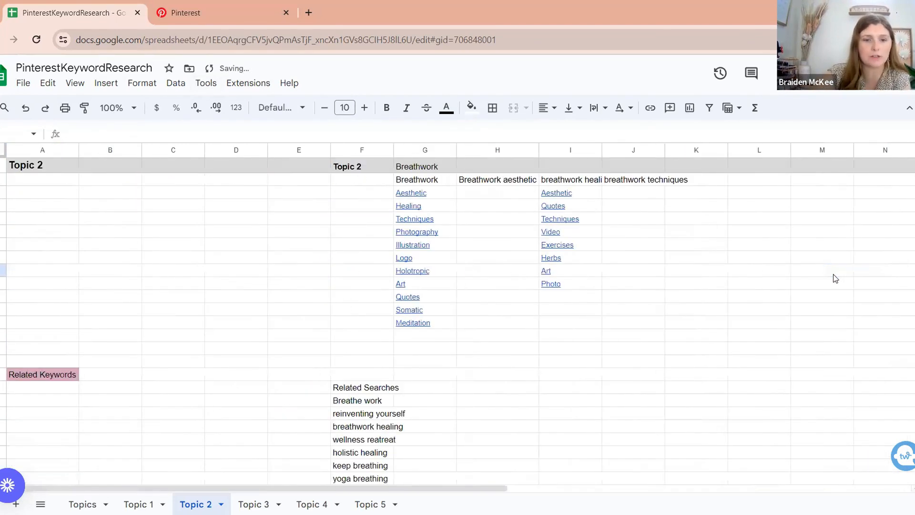
# - Review the Topic 2 sheet, switch the spreadsheet to the Topic 1 sheet, and search Pinterest for "stretching"
pyautogui.scroll(-4, 833, 273)
pyautogui.scroll(4, 833, 273)
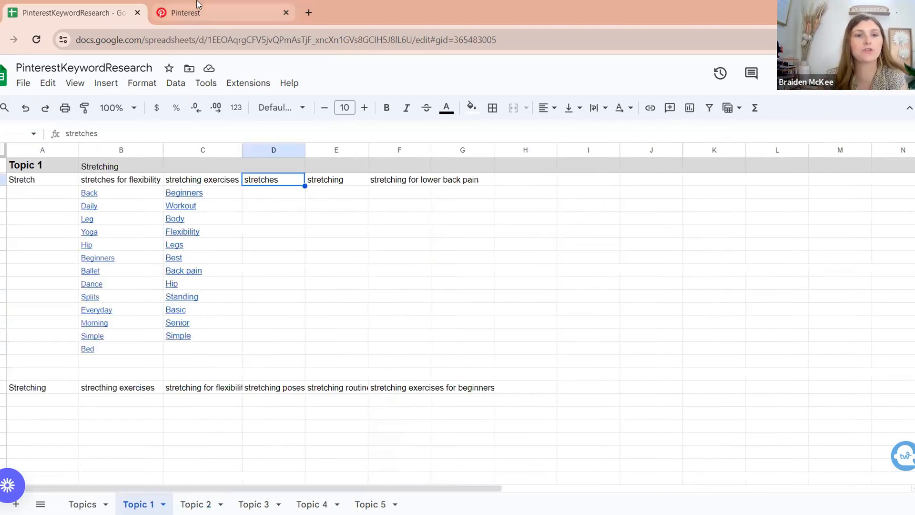
pyautogui.click(185, 12)
pyautogui.click(299, 85)
pyautogui.write('stretching')
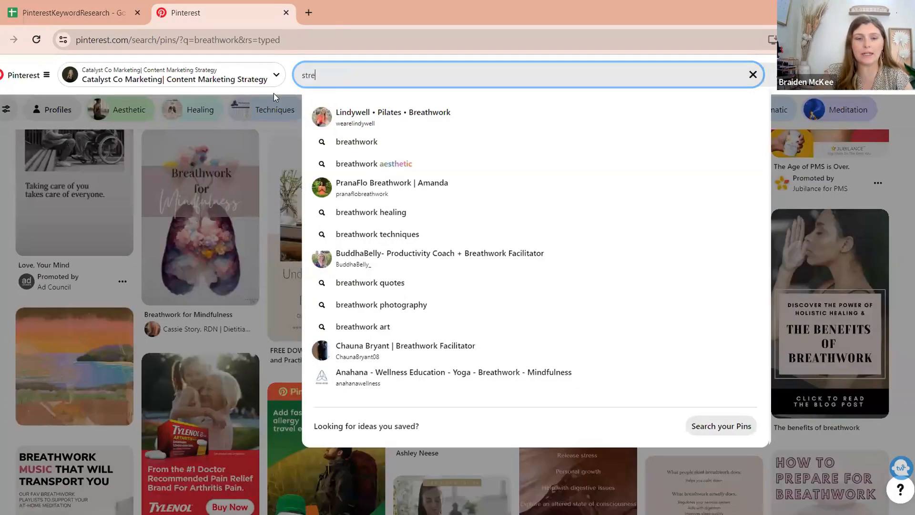
pyautogui.press('Return')
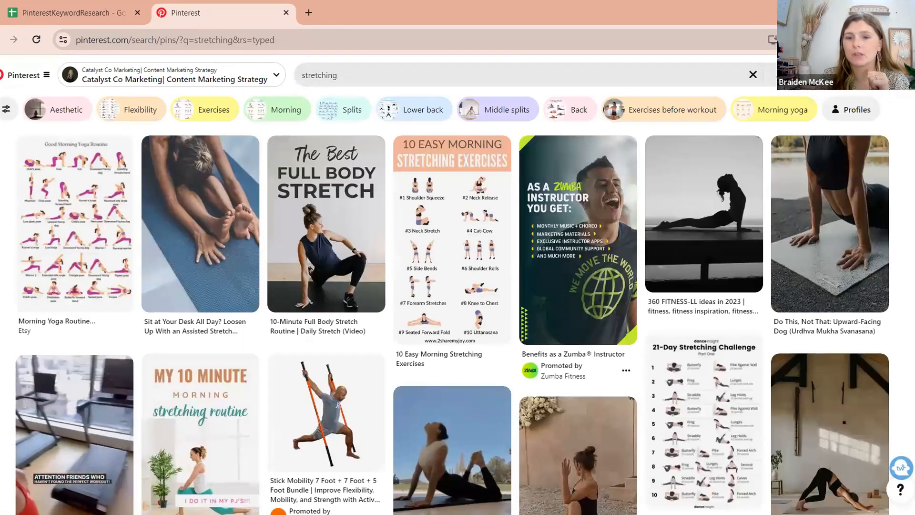
# - Find the Related searches block in the stretching results and record "somatic yoga for beginners" under Related Keywords in column A of Topic 1
pyautogui.scroll(-5, 649, 184)
pyautogui.scroll(-15, 451, 321)
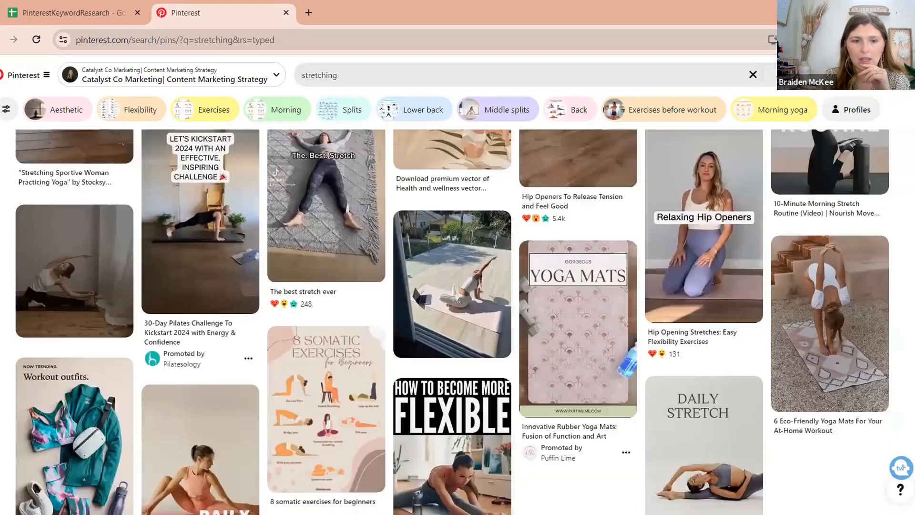
pyautogui.scroll(-8, 473, 454)
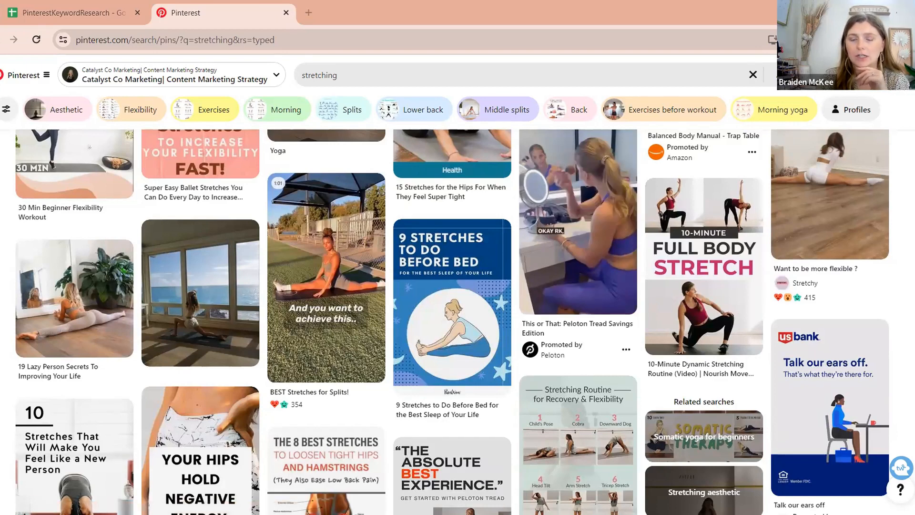
pyautogui.scroll(-6, 710, 286)
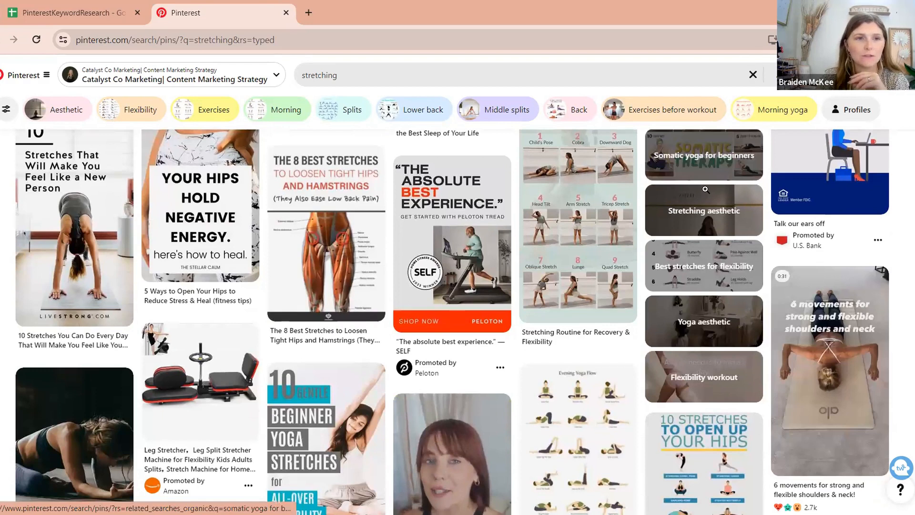
pyautogui.click(76, 12)
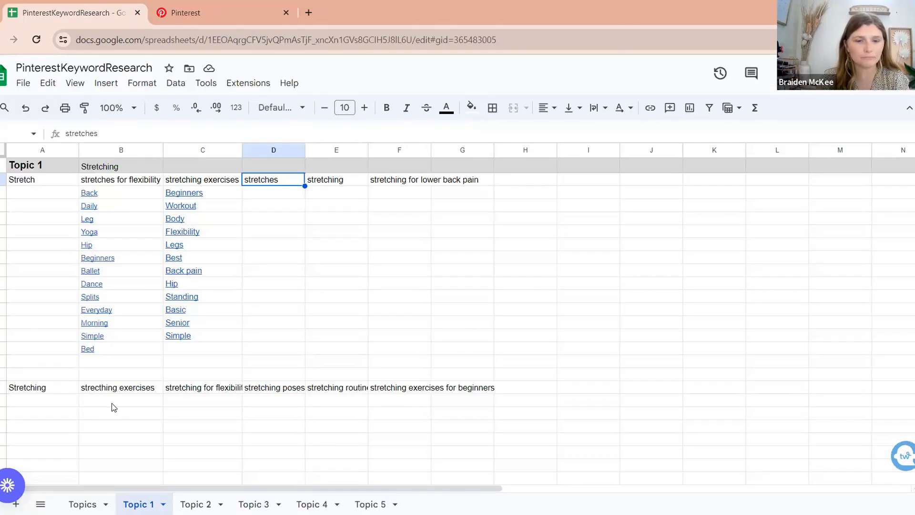
pyautogui.scroll(-3, 112, 409)
pyautogui.scroll(-3, 113, 411)
pyautogui.scroll(1, 113, 410)
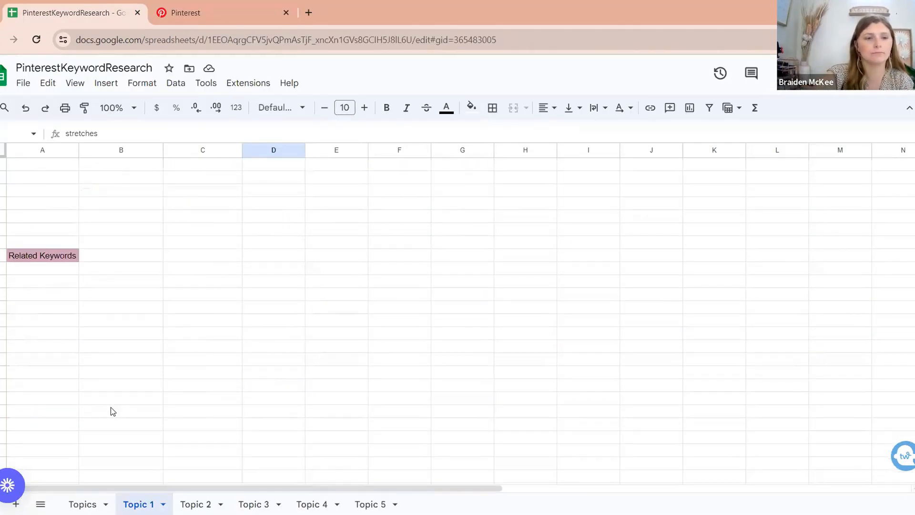
pyautogui.click(42, 268)
pyautogui.write('somatic yoga for beginners')
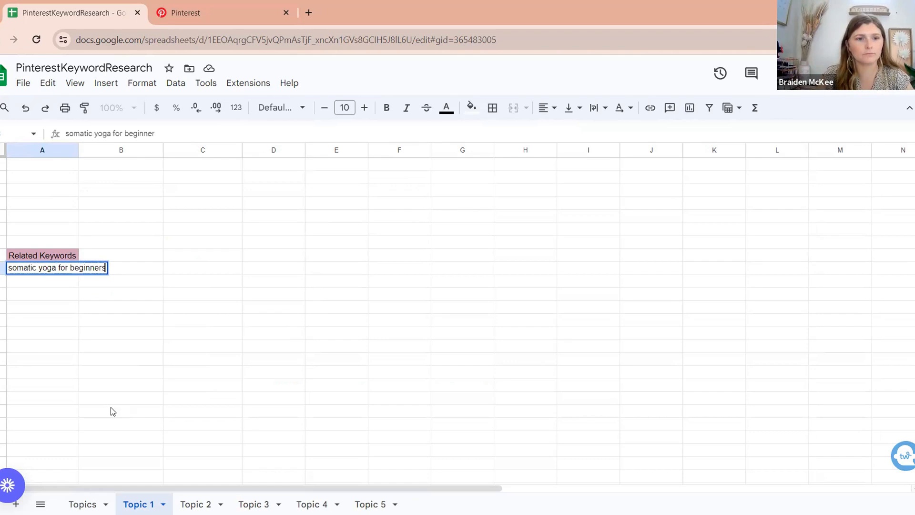
# - Look up the second related search on Pinterest and record "stretching aesthetic" below "somatic yoga for beginners" in column A
pyautogui.press('Return')
pyautogui.click(175, 4)
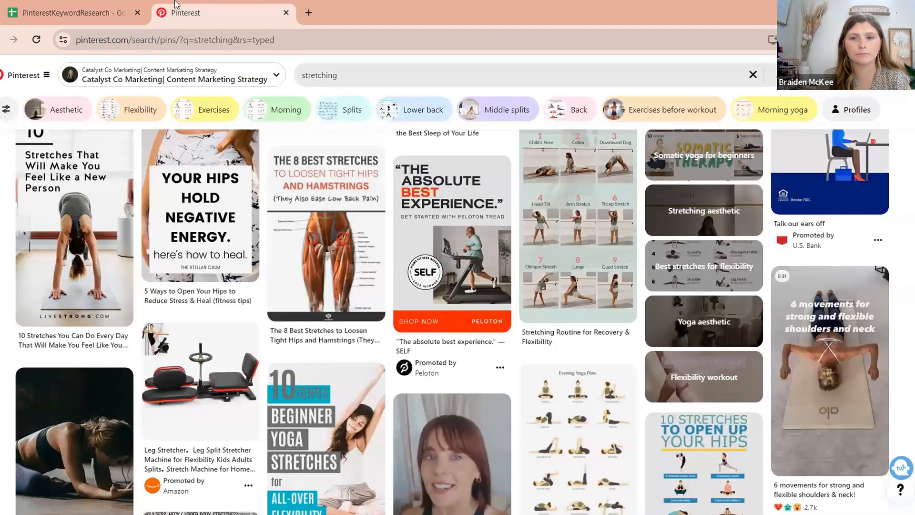
pyautogui.click(71, 12)
pyautogui.write('stretching aesthetic')
pyautogui.press('Return')
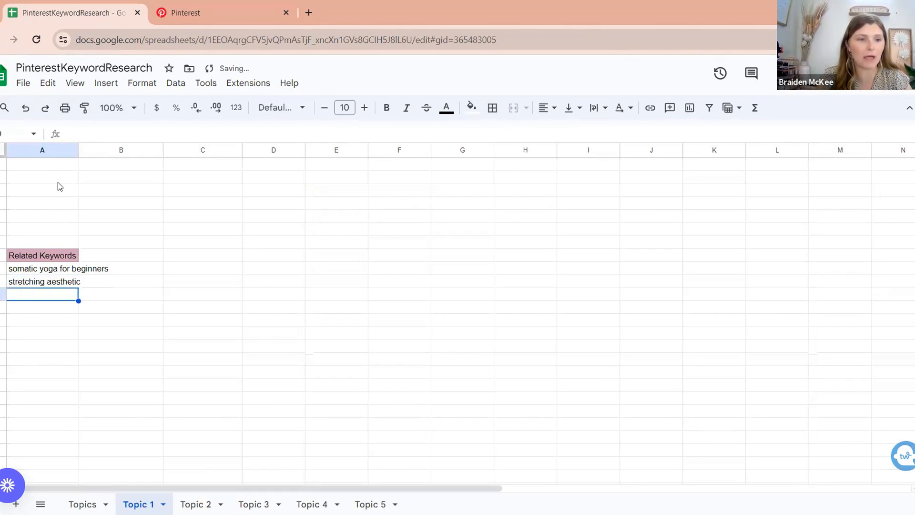
# - Look up the third related search on Pinterest and record "best stretches for flexibility" below "stretching aesthetic" in column A
pyautogui.click(177, 14)
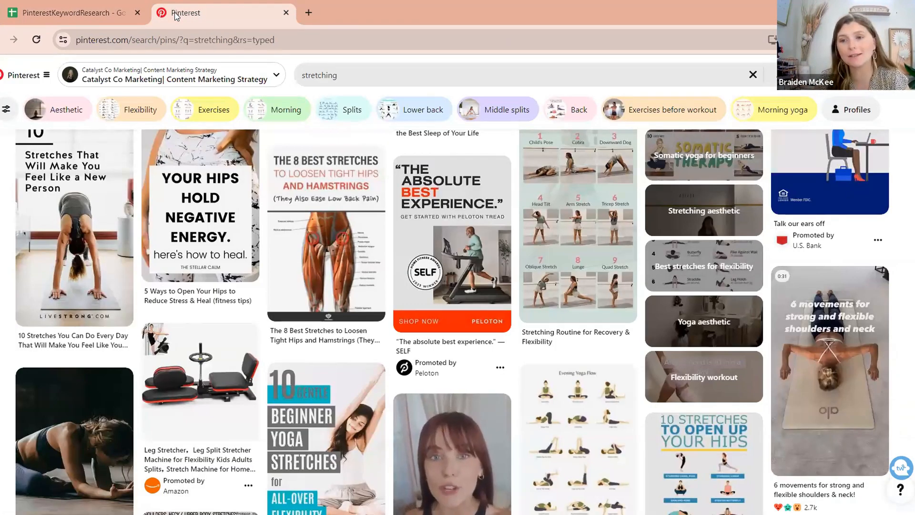
pyautogui.click(93, 6)
pyautogui.write('best stretches for ke')
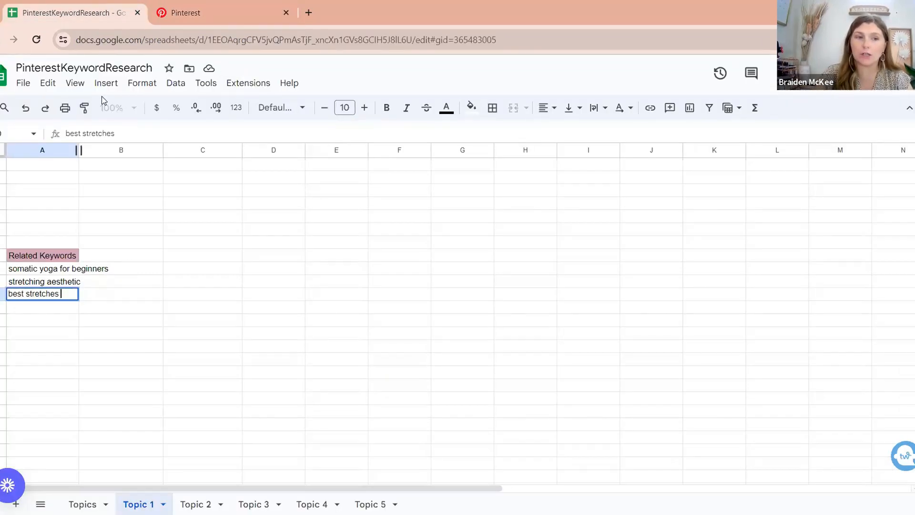
pyautogui.press('BackSpace')
pyautogui.press('BackSpace')
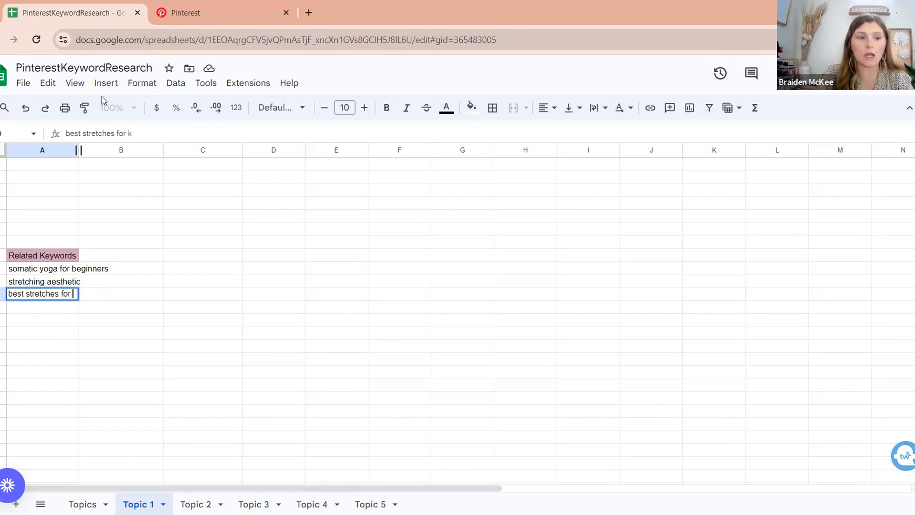
pyautogui.write('flexib')
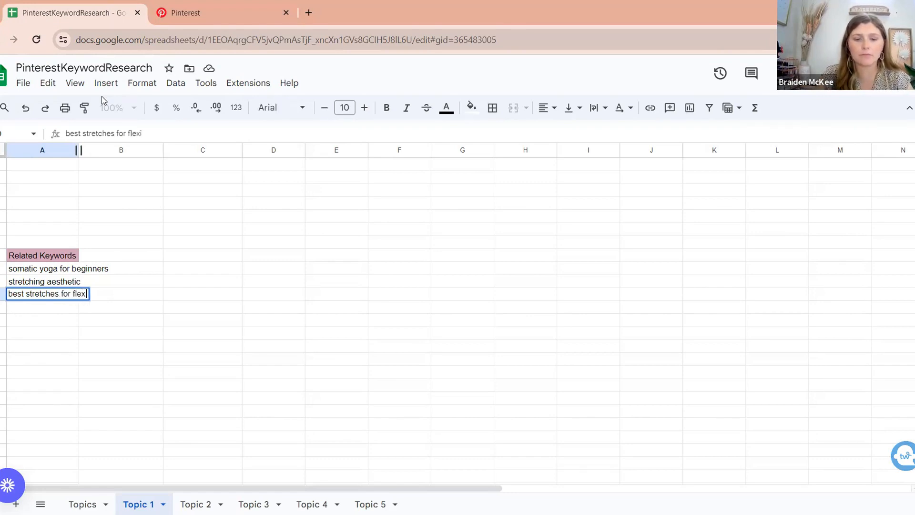
pyautogui.write('ility')
pyautogui.press('Return')
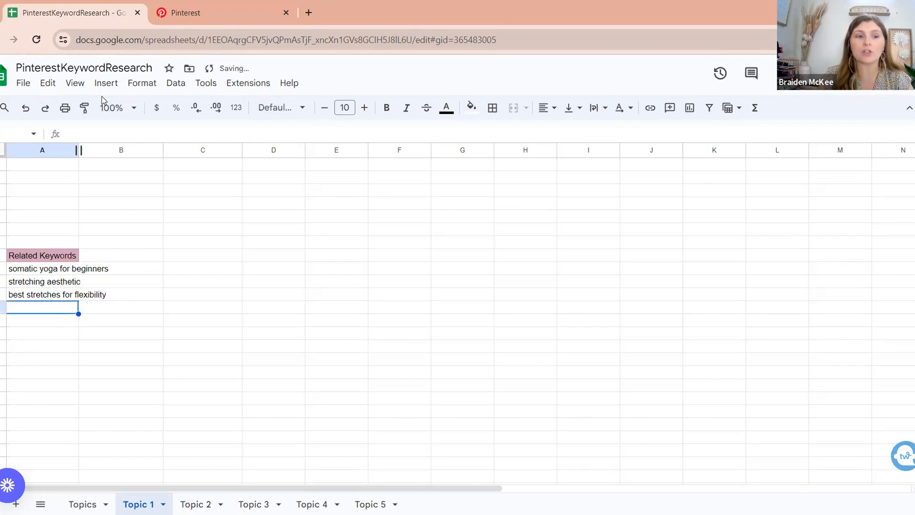
# - Look up the fourth related search on Pinterest and record "yoga aesthetic" as the next related keyword in column A
pyautogui.click(195, 2)
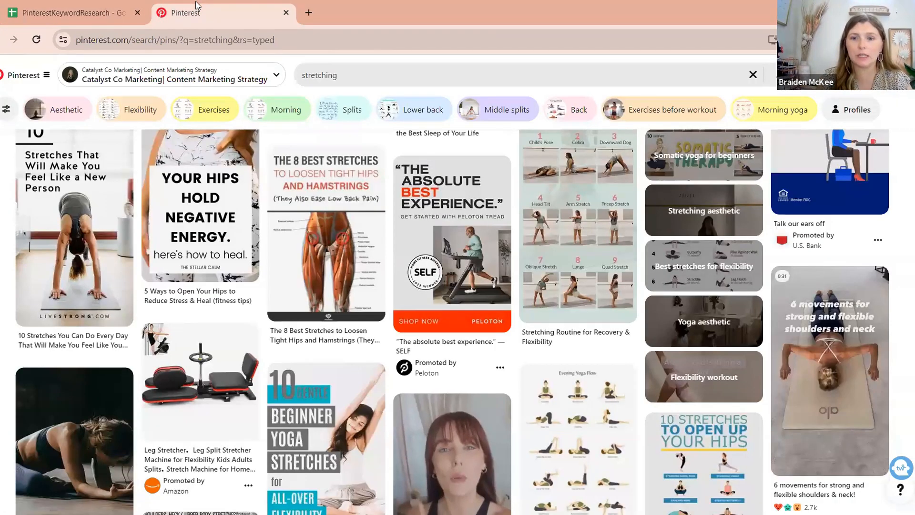
pyautogui.click(67, 5)
pyautogui.write('y')
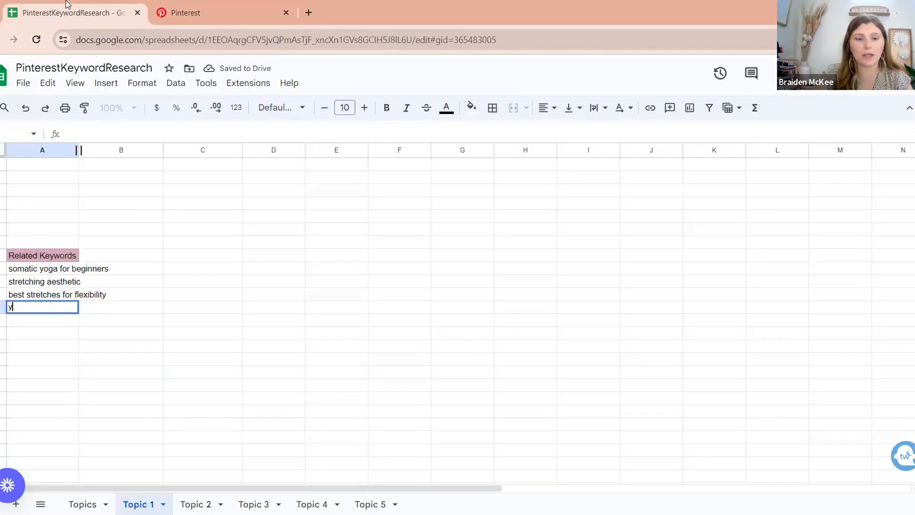
pyautogui.write('oga a')
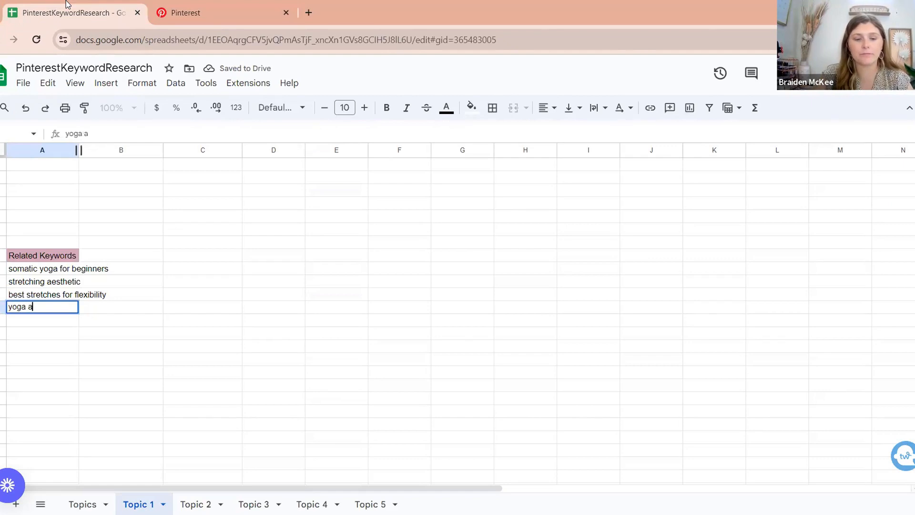
pyautogui.write('esthtietic')
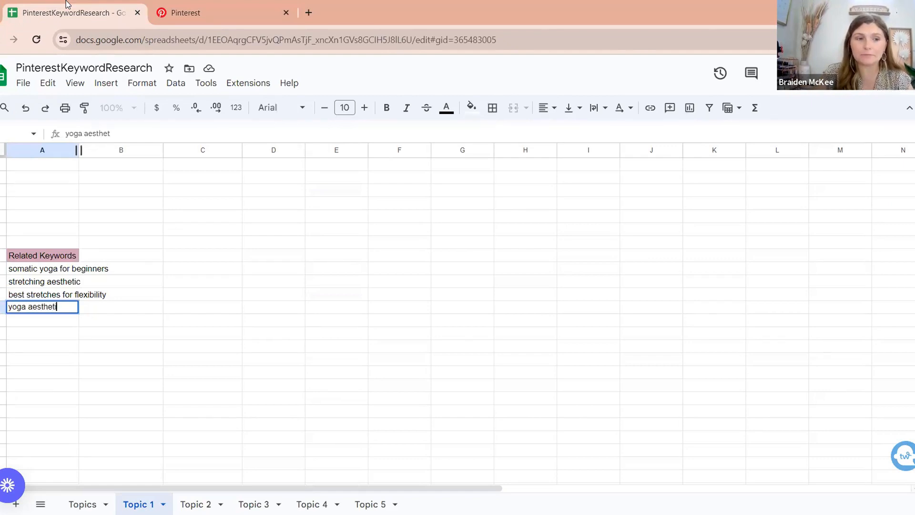
pyautogui.press('Return')
# - Look up the block's last related search on Pinterest and enter "flexibility workout" below "yoga aesthetic" in column A
pyautogui.write('f')
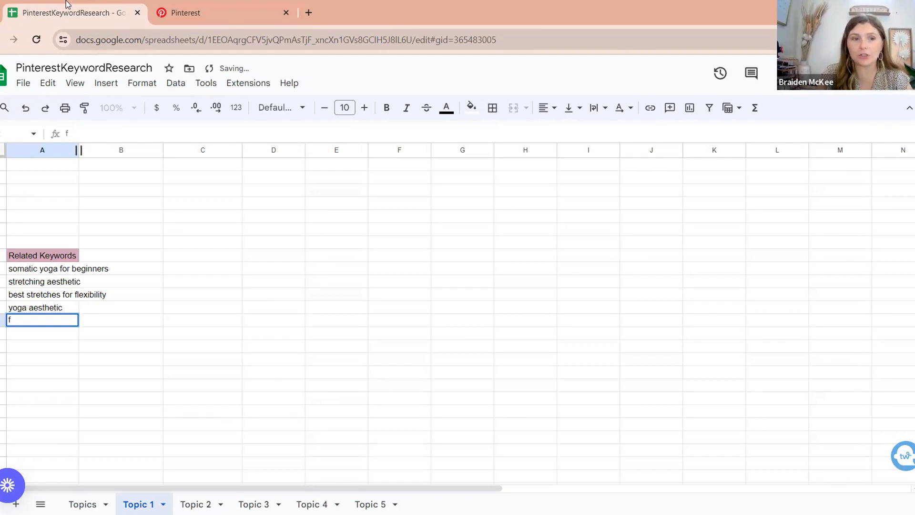
pyautogui.click(193, 10)
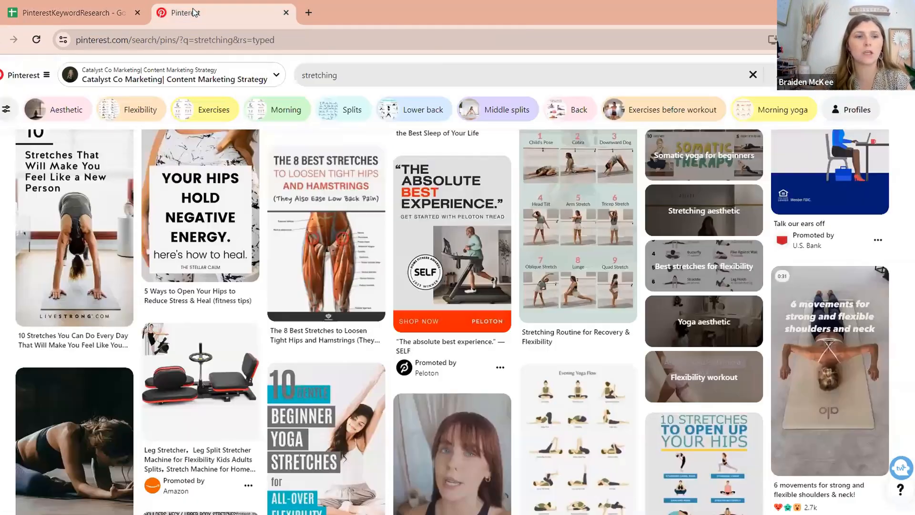
pyautogui.click(30, 14)
pyautogui.write('lexibility')
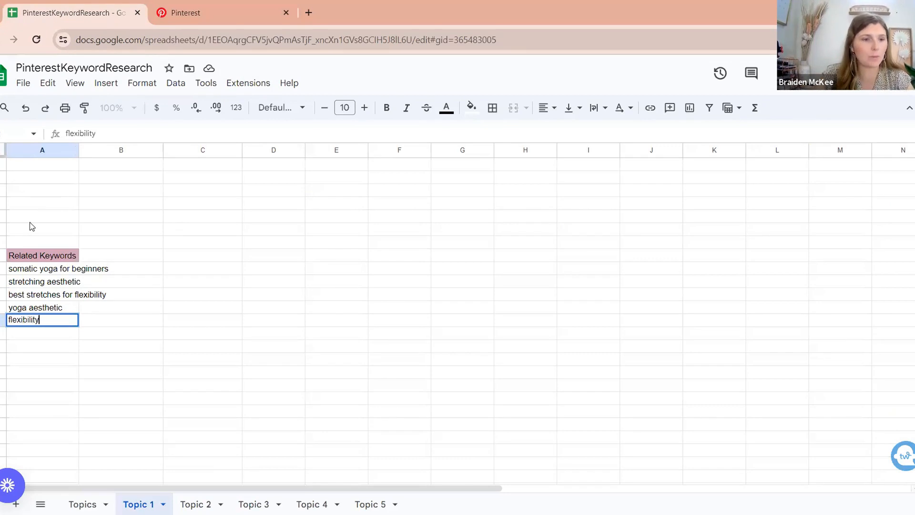
pyautogui.write(' worjout')
pyautogui.press('BackSpace')
pyautogui.press('BackSpace')
pyautogui.press('BackSpace')
pyautogui.press('BackSpace')
pyautogui.write('kout')
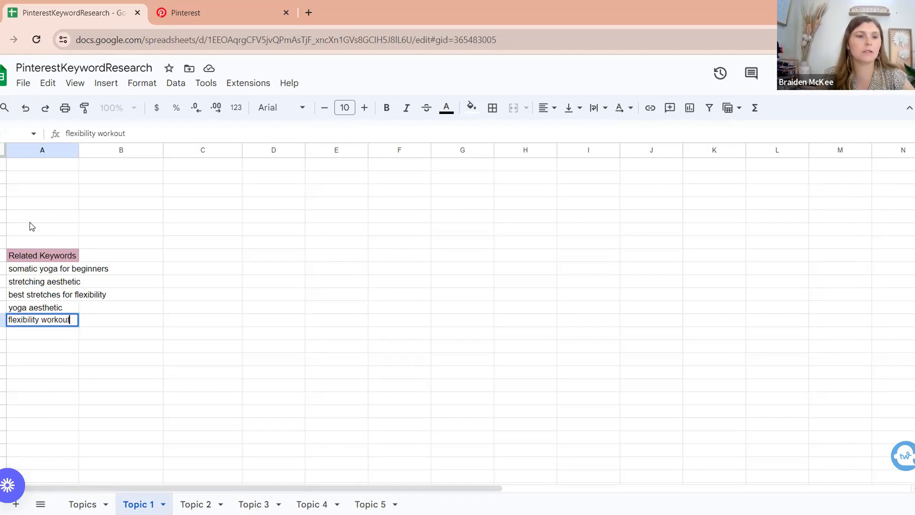
# - Examine the further related-search blocks lower in the Pinterest stretching results, and return to the Topic 1 sheet
pyautogui.click(197, 12)
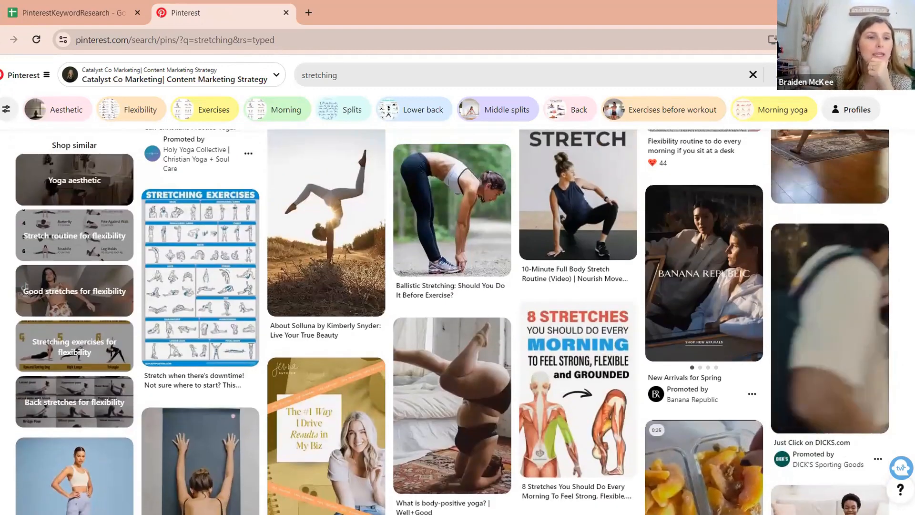
pyautogui.scroll(-2, 200, 229)
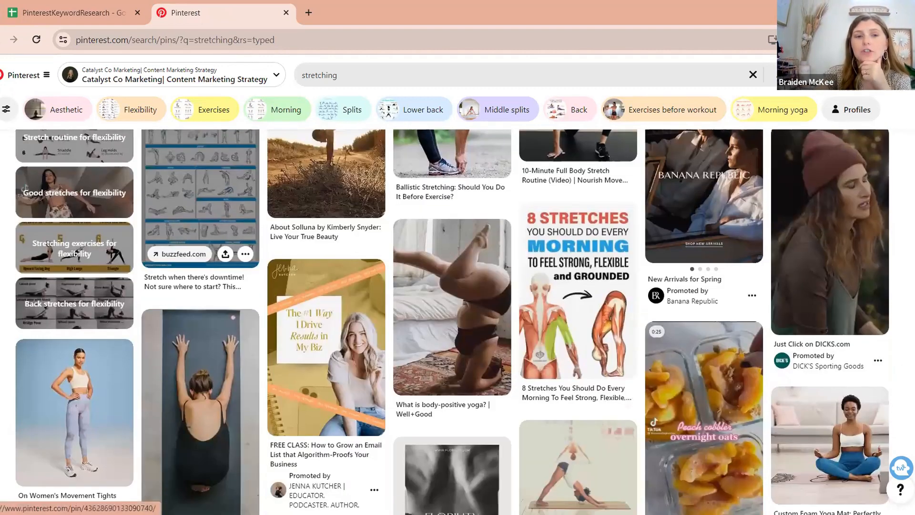
pyautogui.scroll(-5, 492, 194)
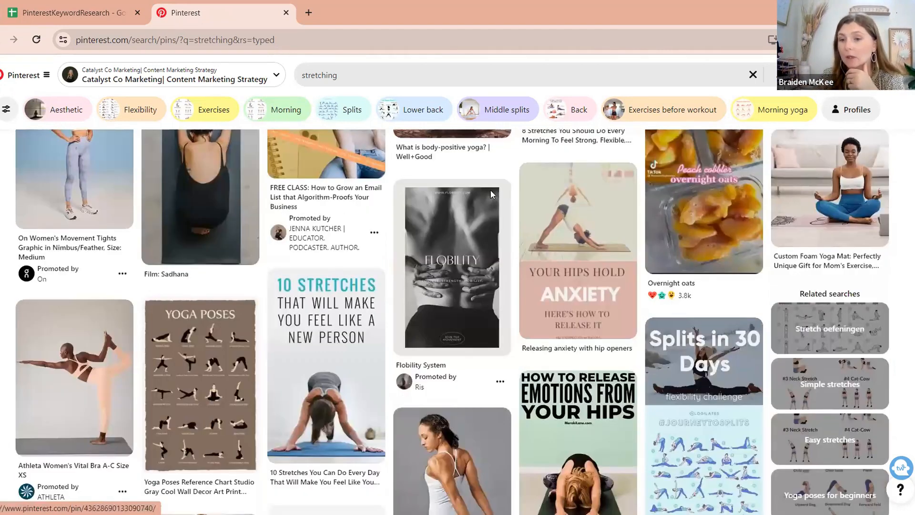
pyautogui.scroll(-3, 619, 247)
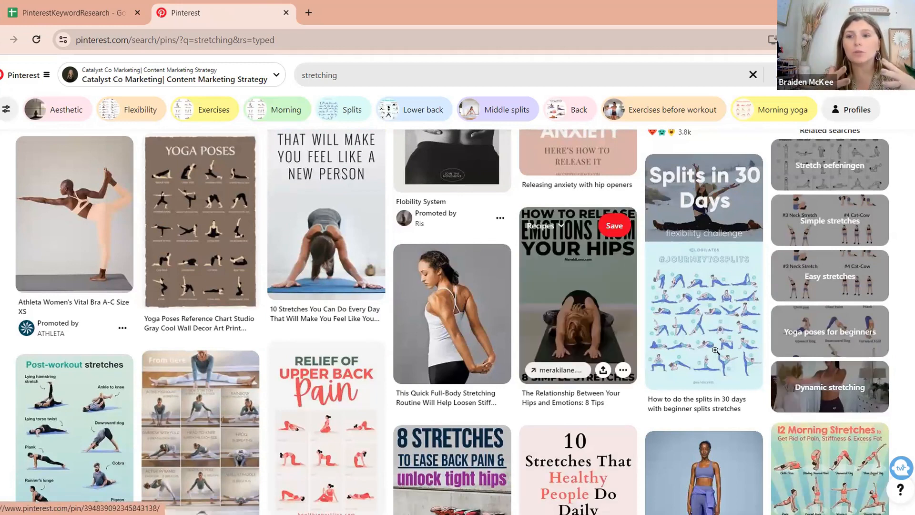
pyautogui.click(61, 4)
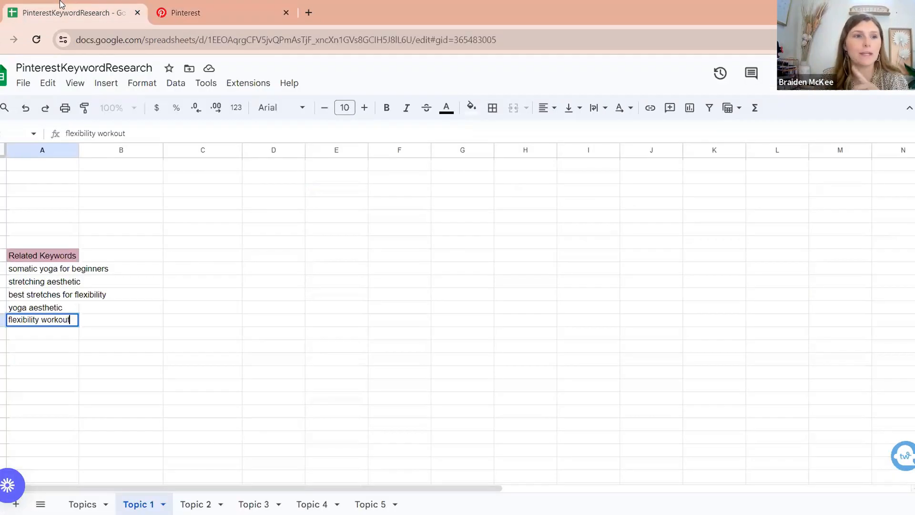
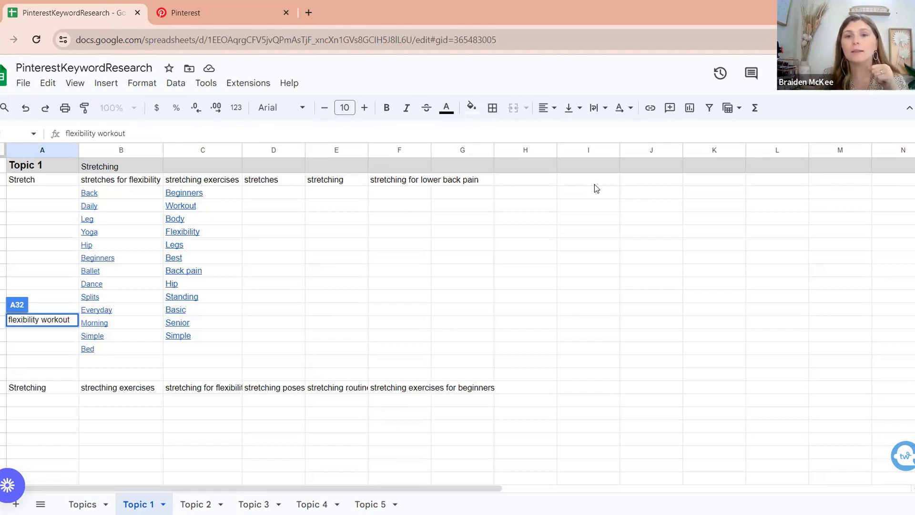
# - Add the heading "Board Ttitles" in column J of the row below the Topic 1 header and give it a bottom border
pyautogui.click(644, 181)
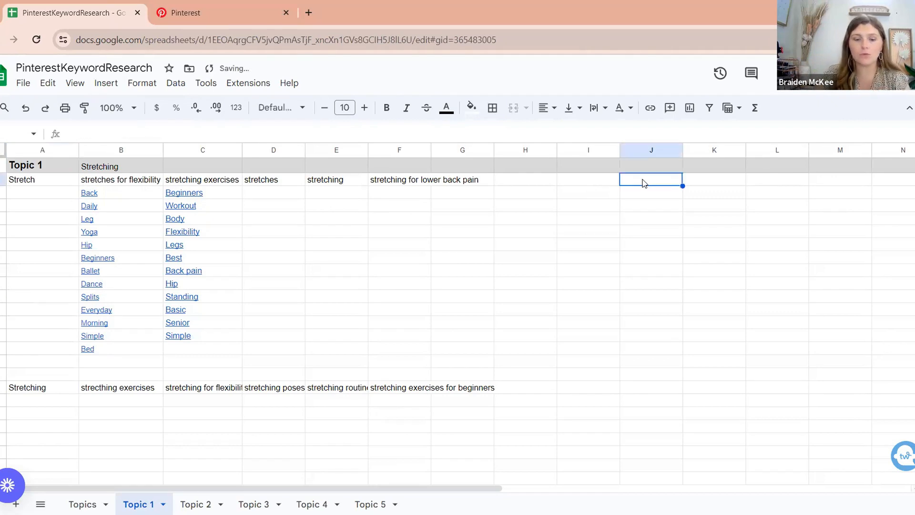
pyautogui.write('Board Ttitles')
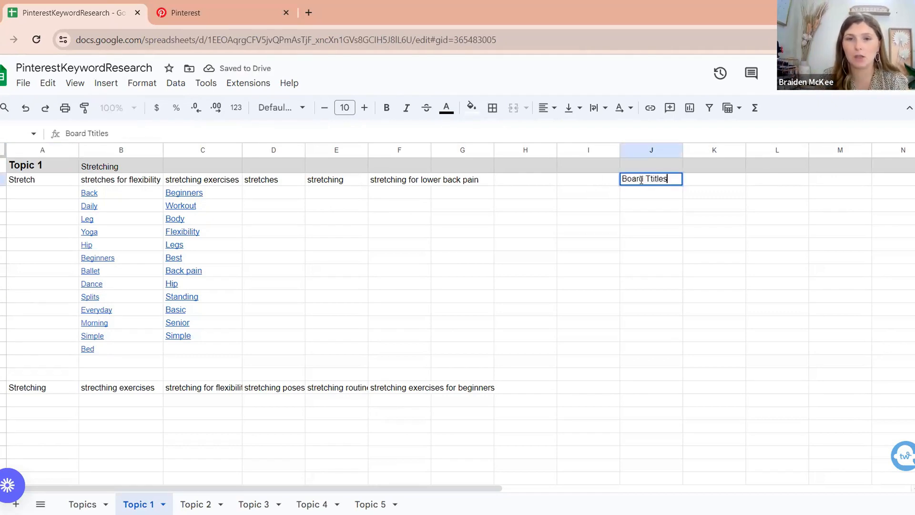
pyautogui.click(491, 115)
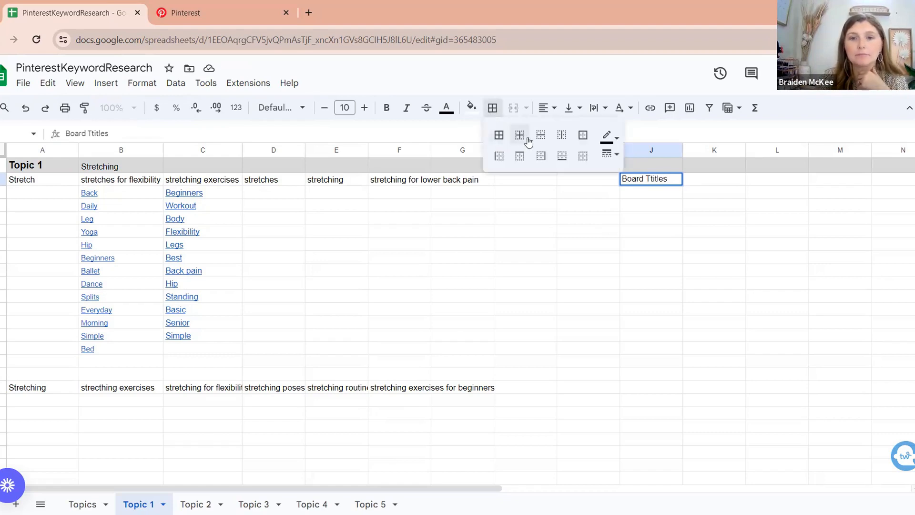
pyautogui.click(562, 156)
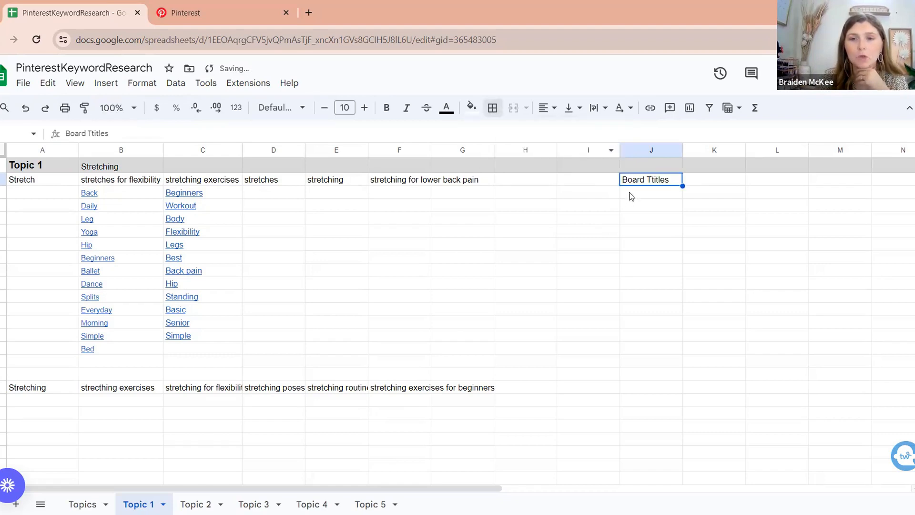
# - List "Stretches for Flexibility" and "Strecthing Exercises" as the first two board titles under the column J heading
pyautogui.click(630, 192)
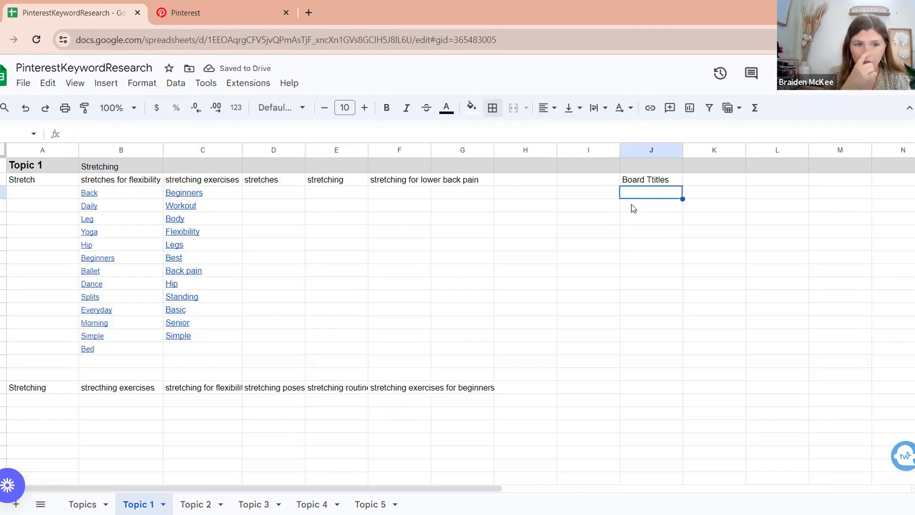
pyautogui.write('Stretches fo')
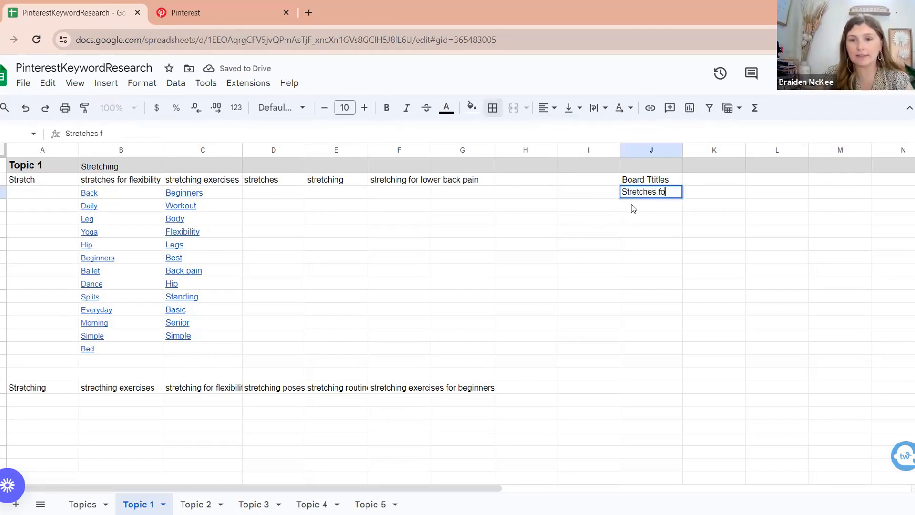
pyautogui.write('r Flexibility')
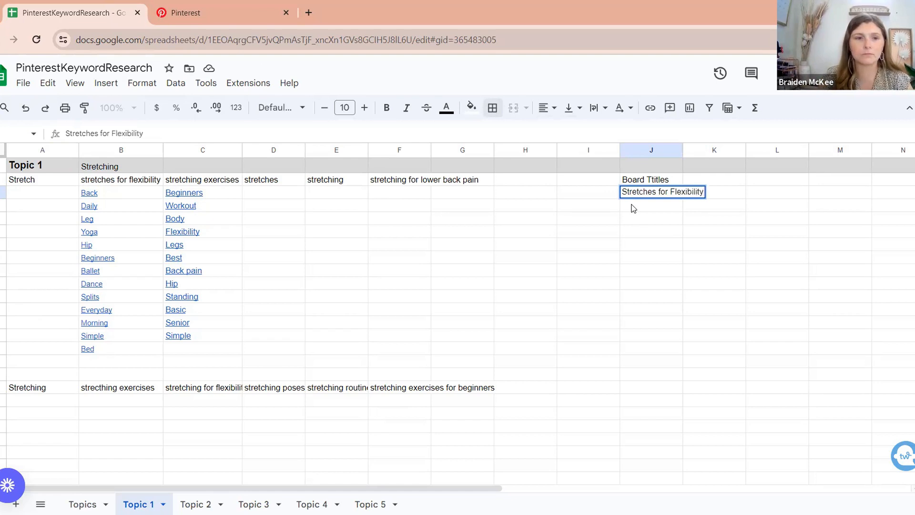
pyautogui.press('Return')
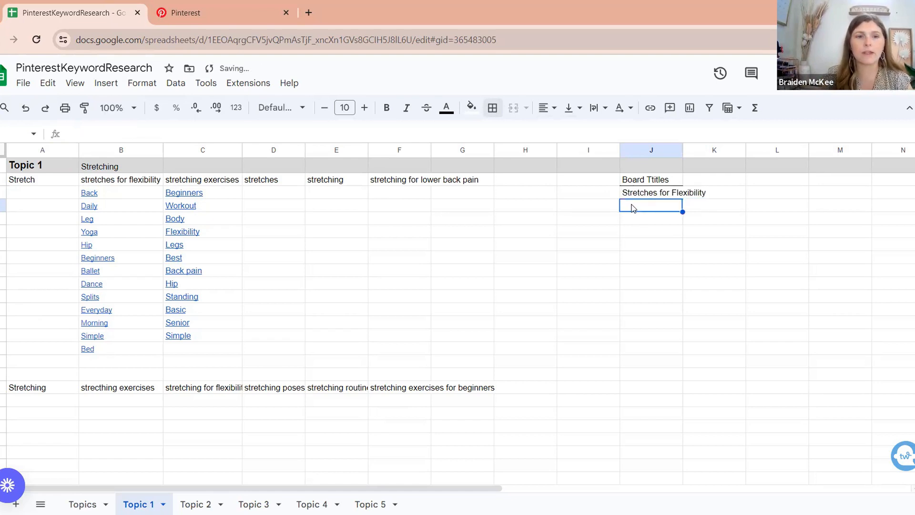
pyautogui.write('Strecth')
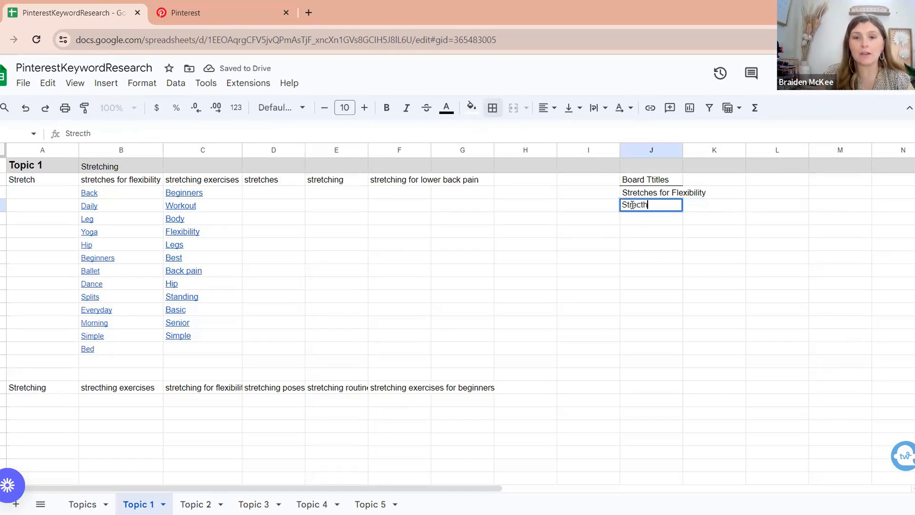
pyautogui.write('ing Exercises')
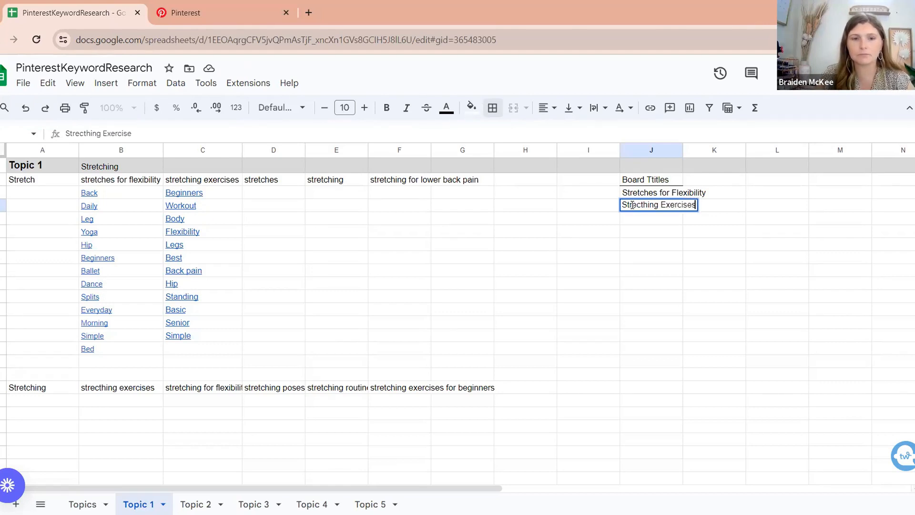
pyautogui.press('Return')
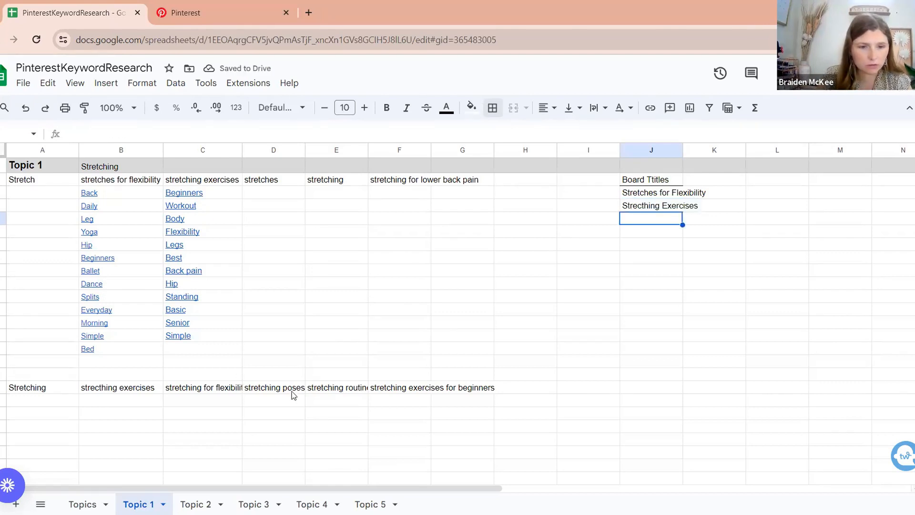
# - Add "Stretching Routine" and "Stretching for lower back pain" as the next two board titles in column J of Topic 1
pyautogui.write('Stre')
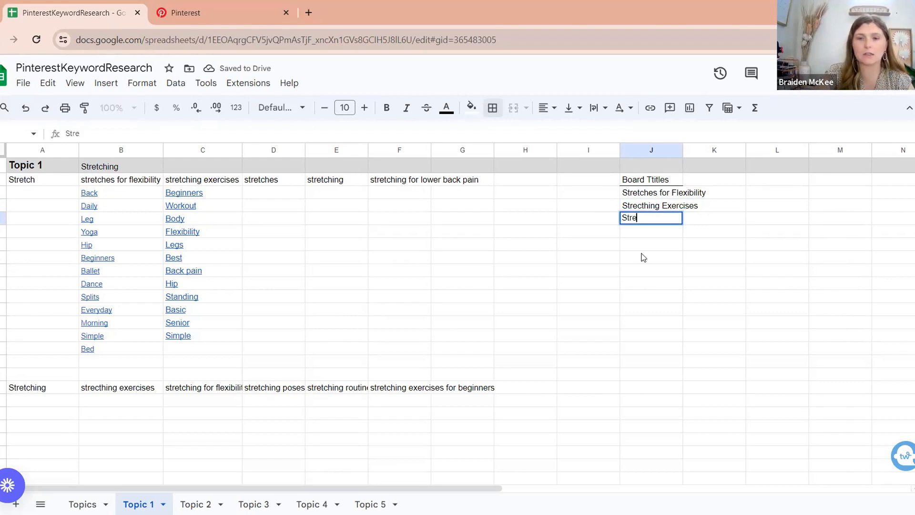
pyautogui.write('tching Routine')
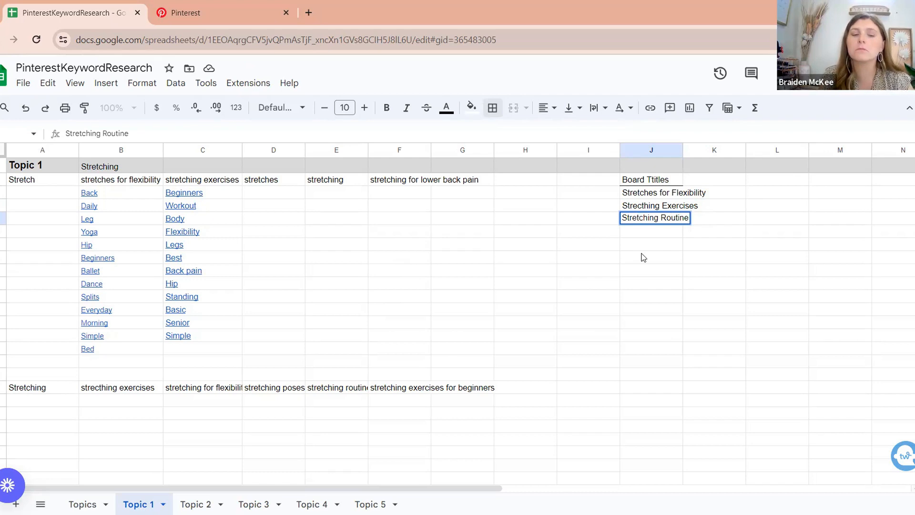
pyautogui.press('Return')
pyautogui.write('Str')
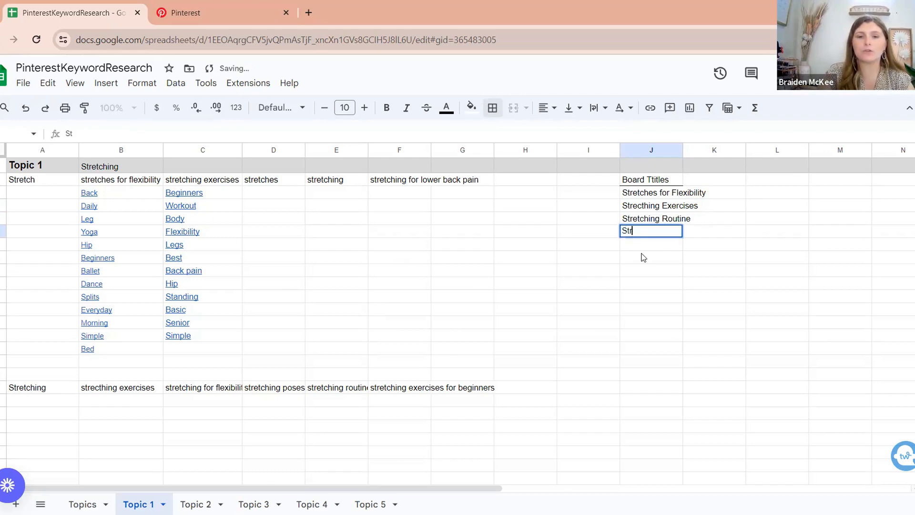
pyautogui.write('etching f')
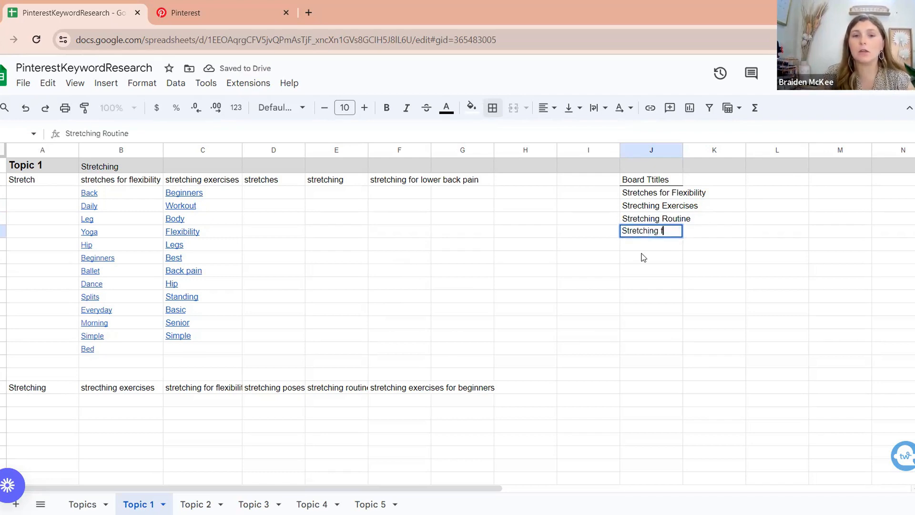
pyautogui.write('or lower back pain')
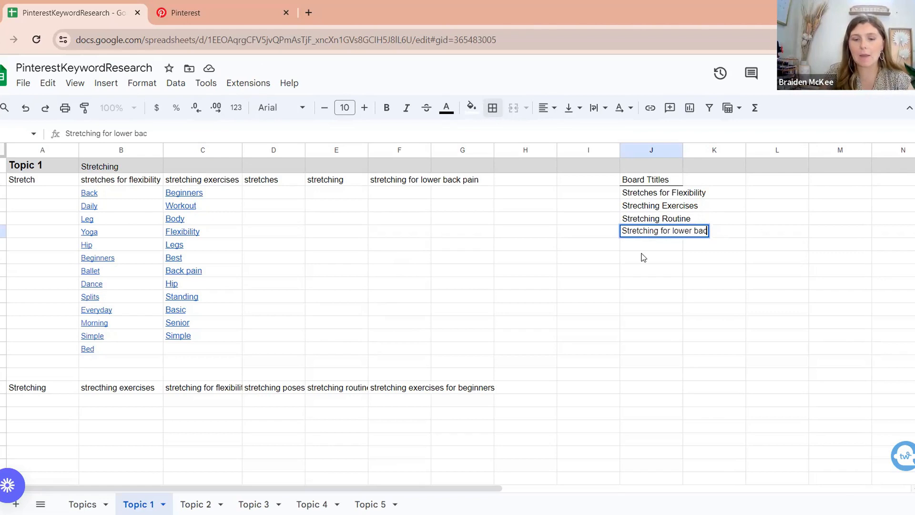
pyautogui.press('Return')
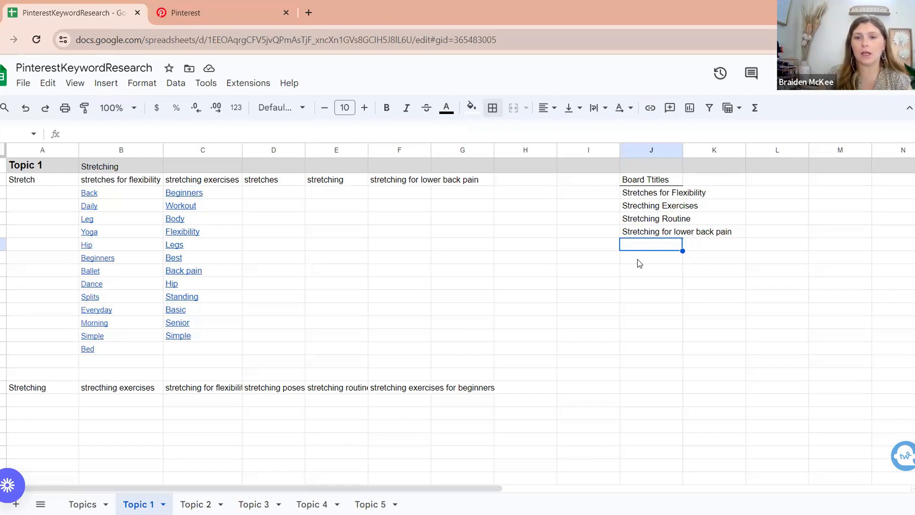
# - Add "Stretching Exercises for Beginners" below "Stretching for lower back pain" in the Topic 1 board titles list
pyautogui.write('S')
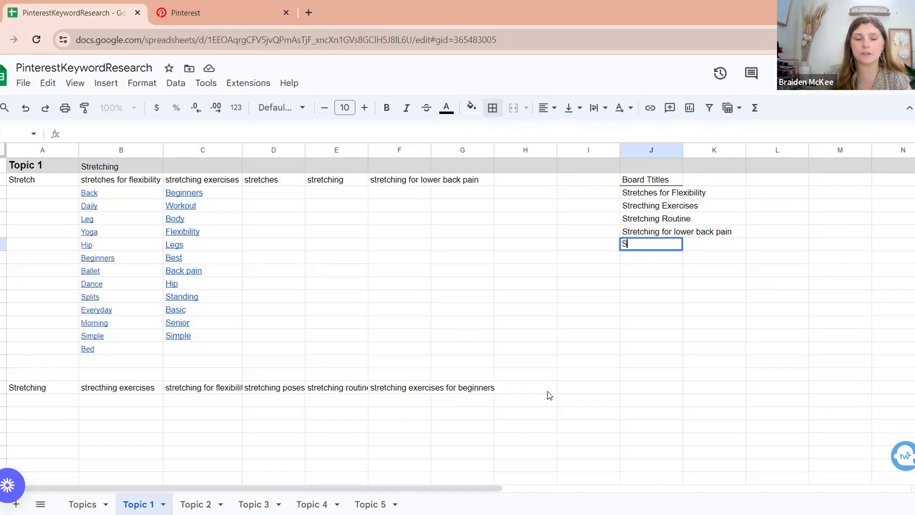
pyautogui.write('tretching Ex')
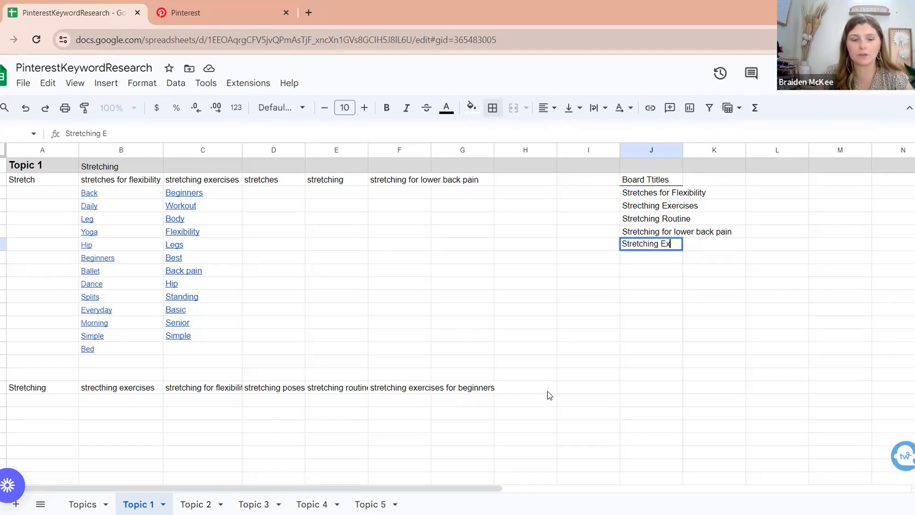
pyautogui.write('ercises')
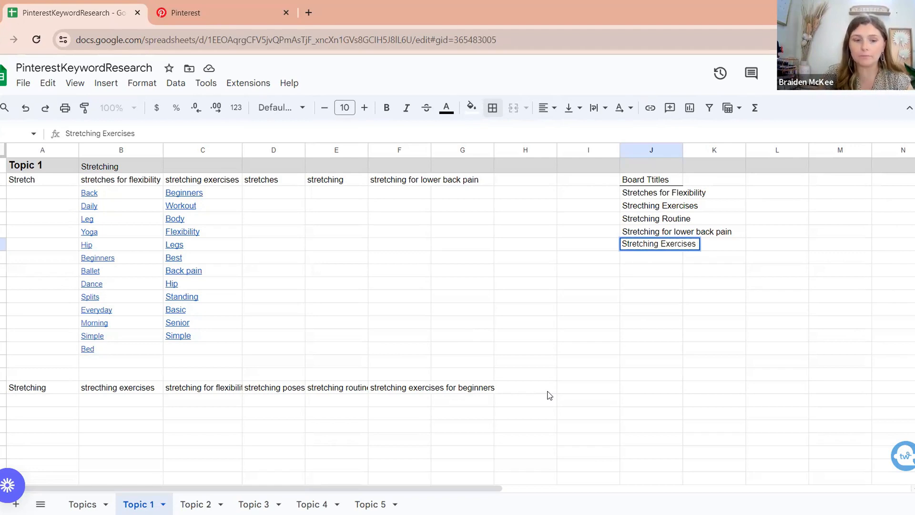
pyautogui.write('Beginners')
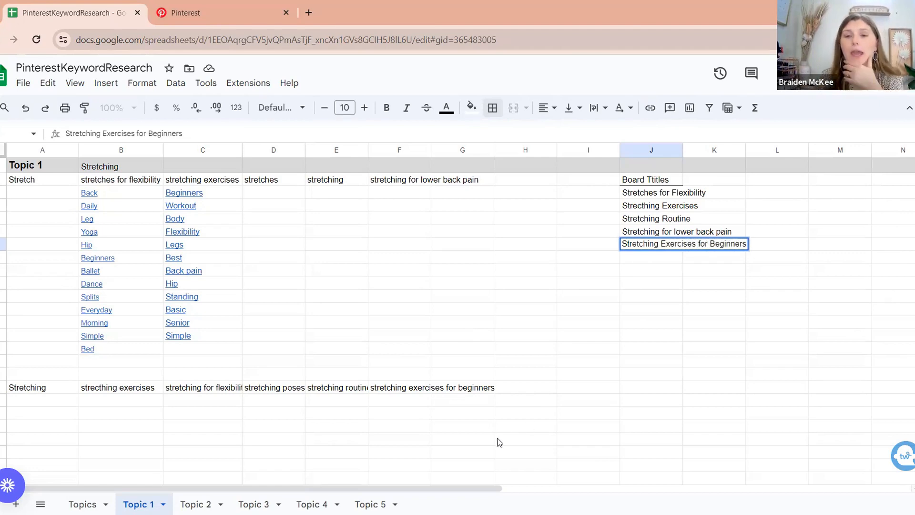
pyautogui.click(624, 336)
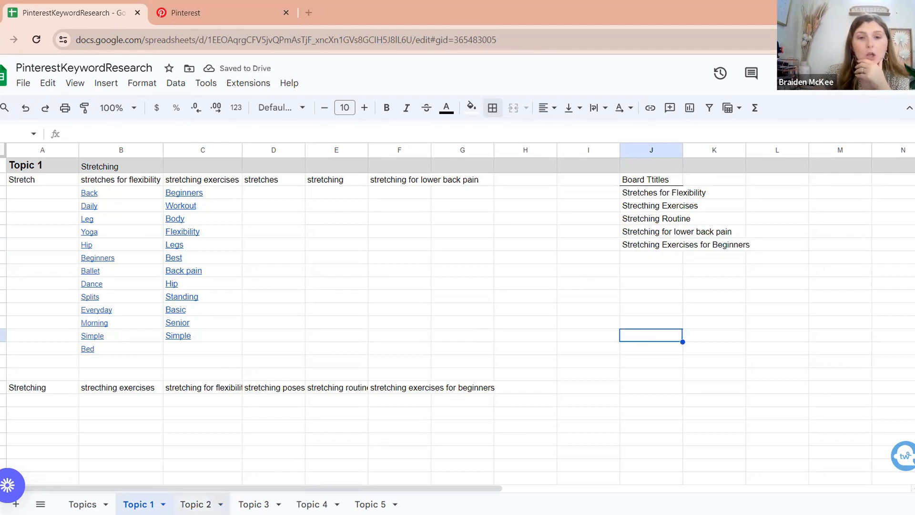
# - On the Topic 2 sheet, add the heading "Board Ttitles" in column M below the header row and give it a bottom border
pyautogui.click(195, 503)
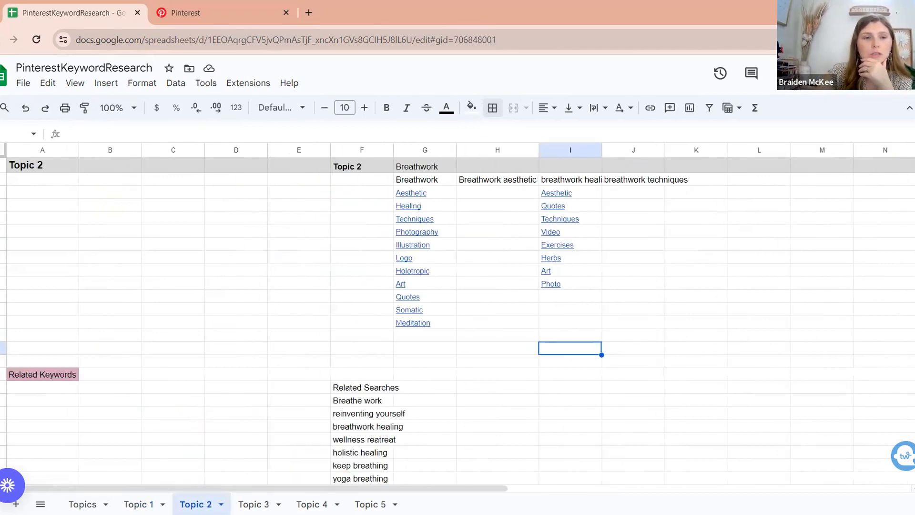
pyautogui.hscroll(3, 458, 314)
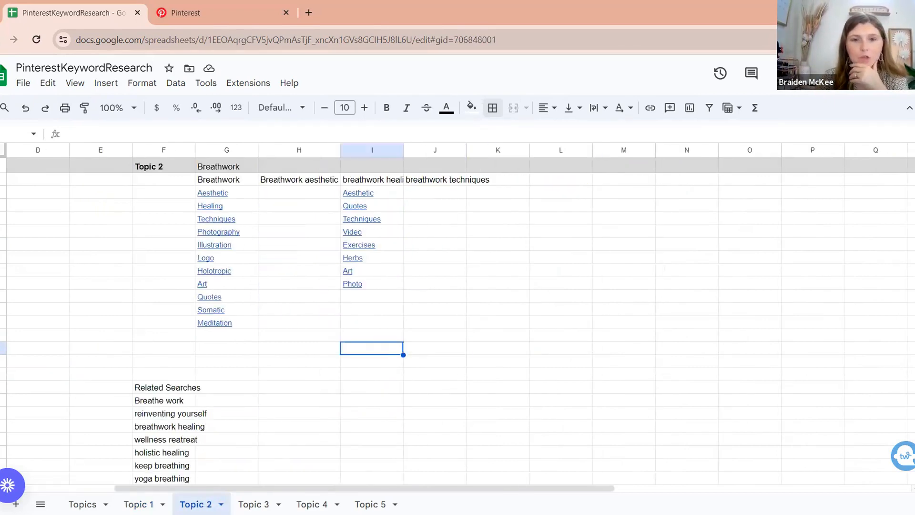
pyautogui.click(628, 182)
pyautogui.write('Board Tti')
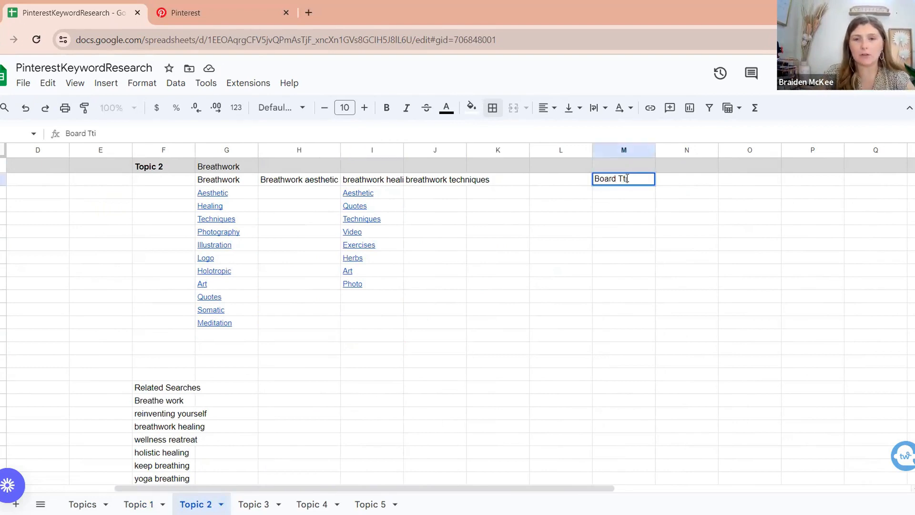
pyautogui.write('tles')
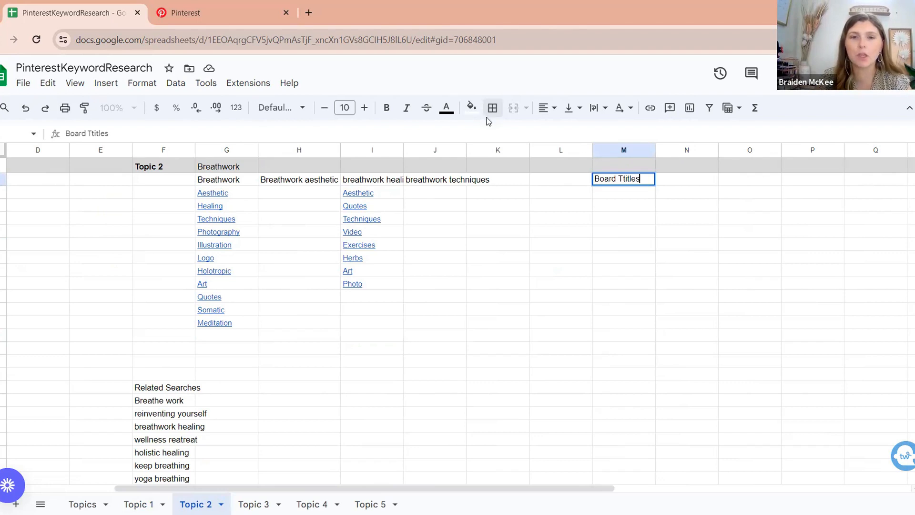
pyautogui.click(492, 112)
pyautogui.click(562, 157)
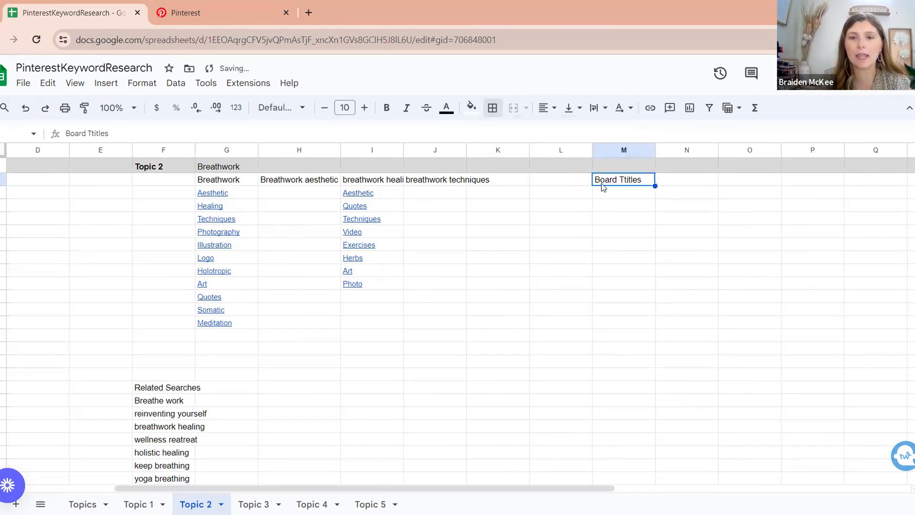
# - List "Breathwork", "Breathwork Healing" and "Breathwork Texhniques" as board titles under the Topic 2 heading in column M
pyautogui.click(611, 193)
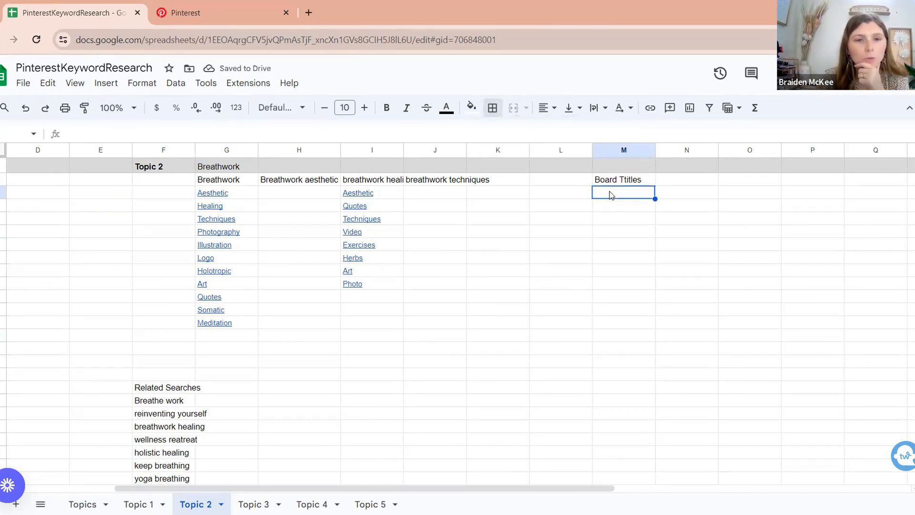
pyautogui.write('Breathwork')
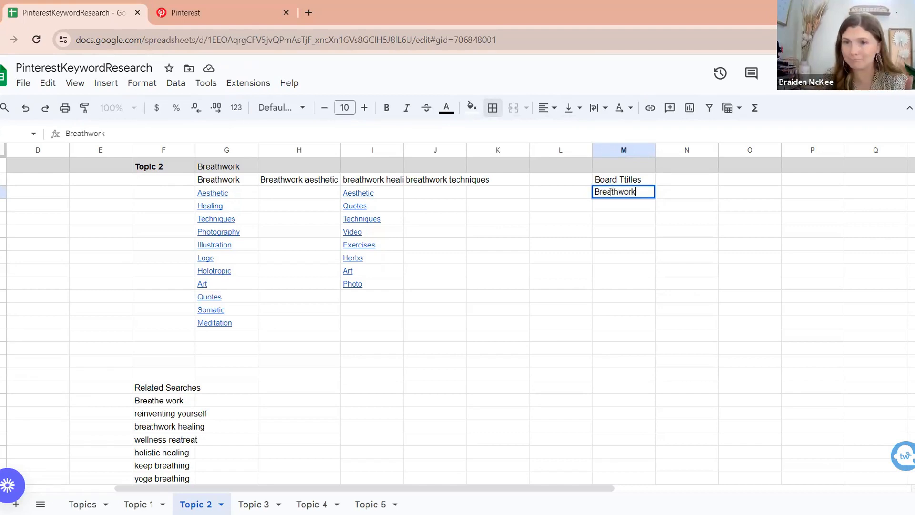
pyautogui.click(615, 208)
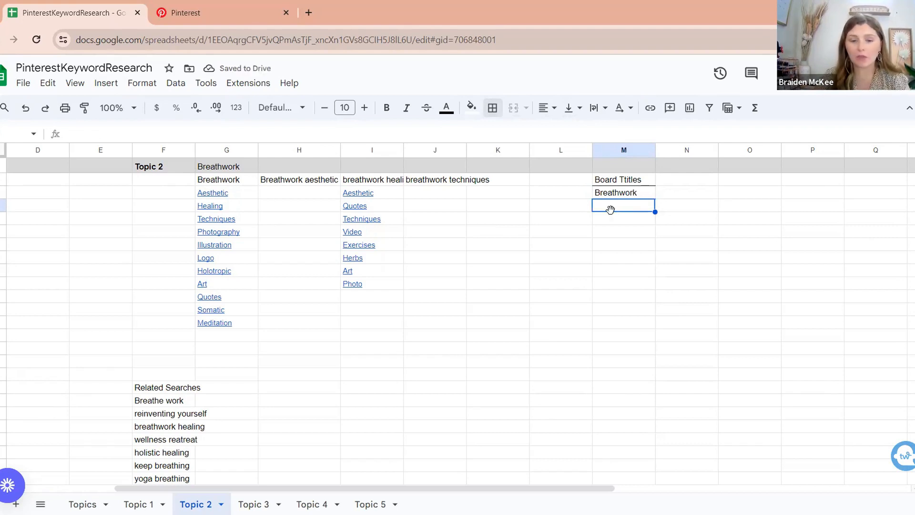
pyautogui.write('Breathwor')
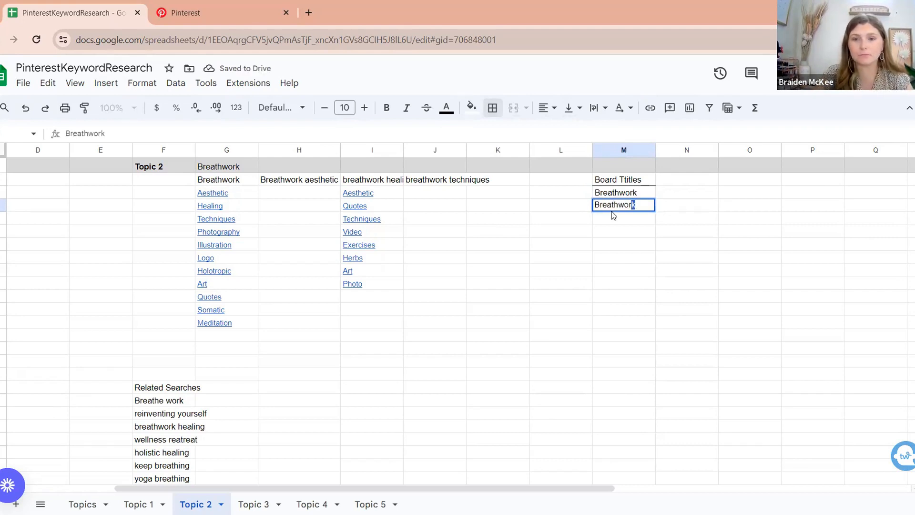
pyautogui.write('k Healing')
pyautogui.press('Return')
pyautogui.write('Breathwork ')
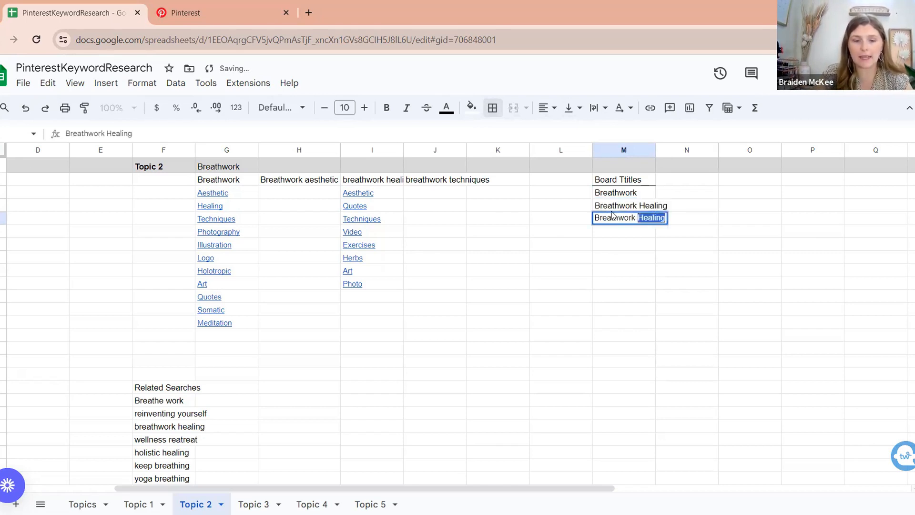
pyautogui.write('Texhniques')
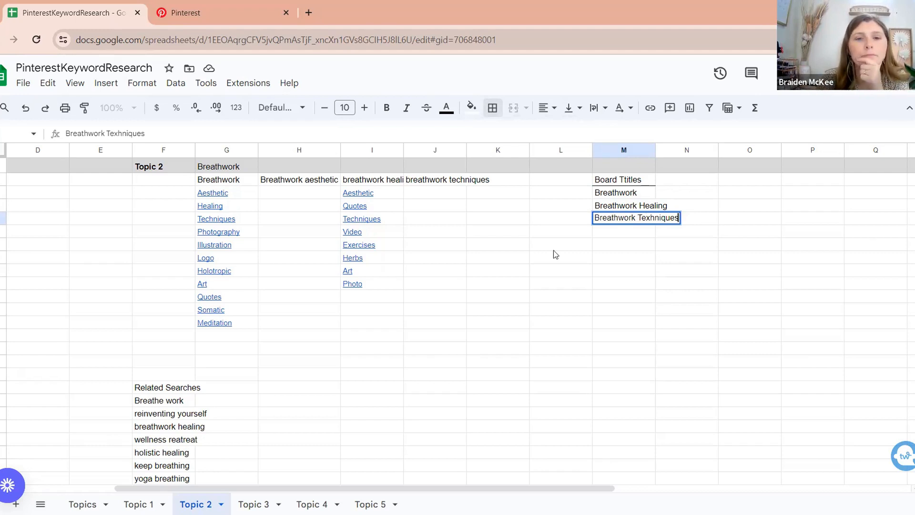
# - Enter "Breathwork Techniques" as the fourth board title in column M of the Topic 2 sheet
pyautogui.click(617, 233)
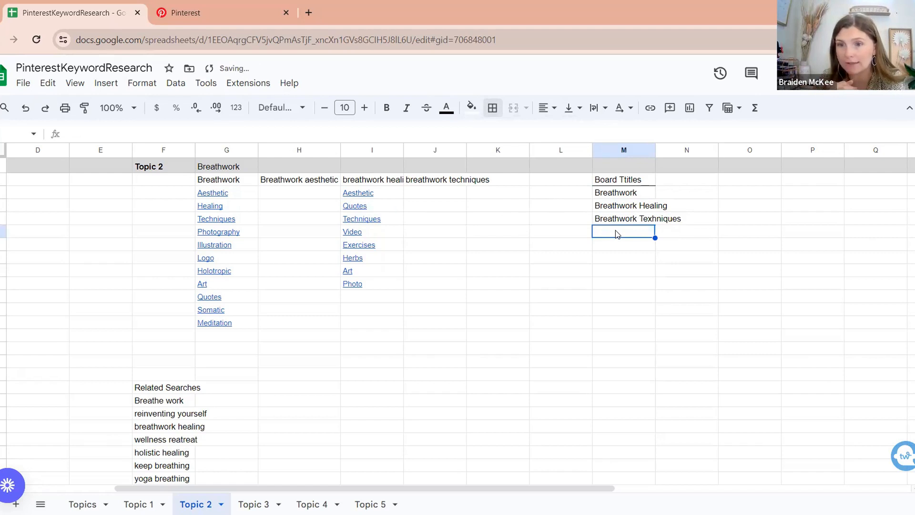
pyautogui.write('Breathwrok')
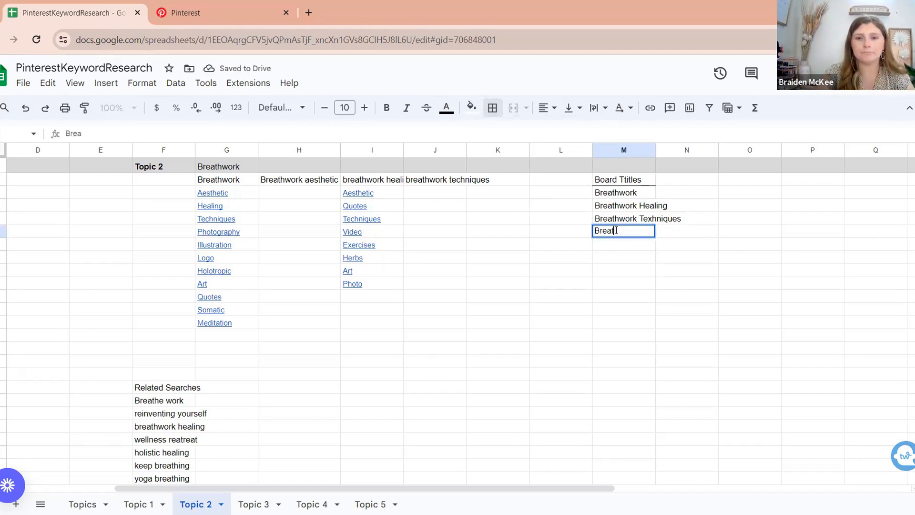
pyautogui.press('BackSpace')
pyautogui.press('BackSpace')
pyautogui.press('BackSpace')
pyautogui.write('ork')
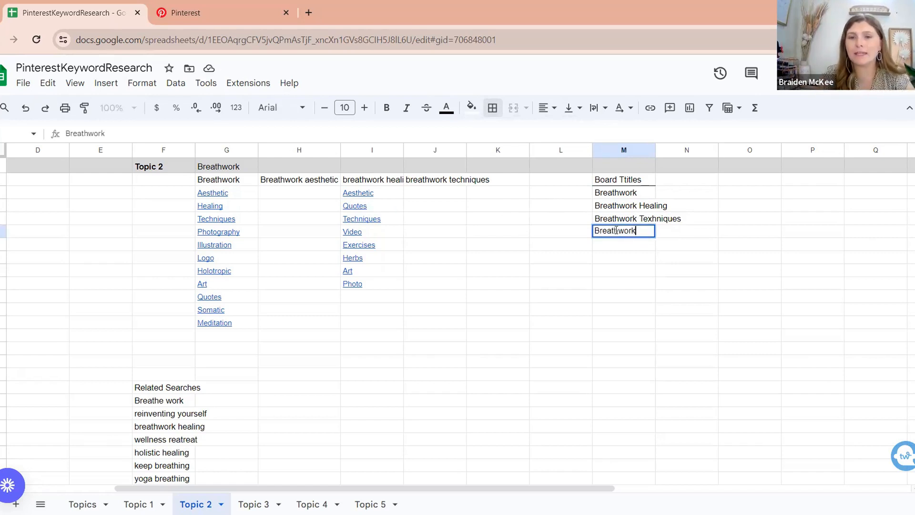
pyautogui.write(' Techniques')
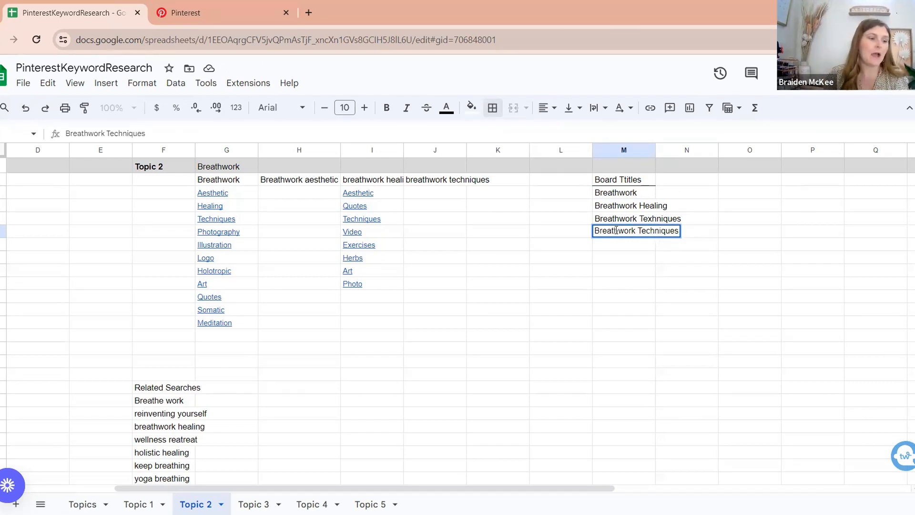
pyautogui.click(606, 256)
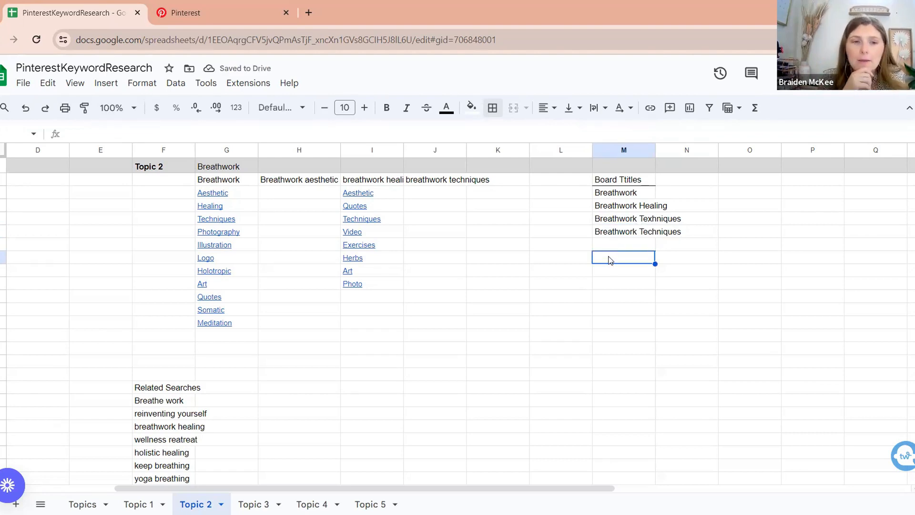
# - Check the Topic 2 related searches, add "Yoga Breathing" as the fifth board title in column M, and return to the Topic 1 sheet
pyautogui.scroll(-3, 610, 260)
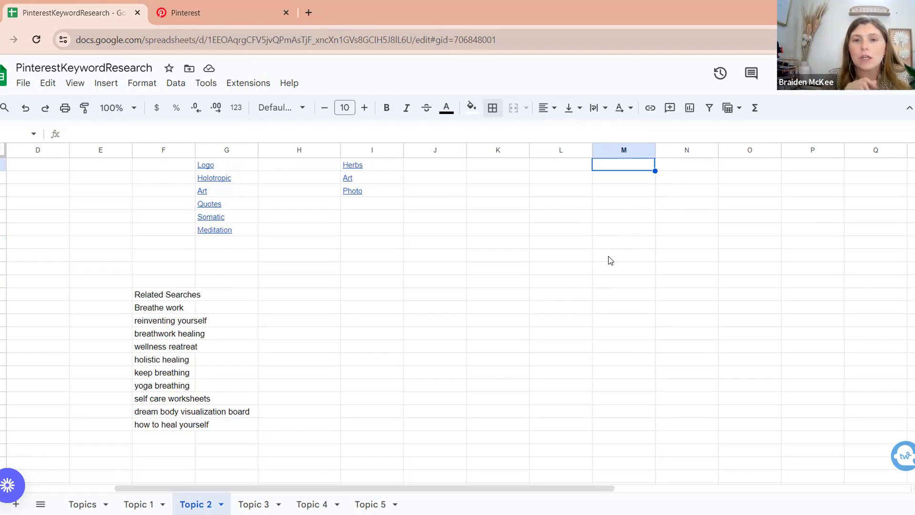
pyautogui.scroll(3, 611, 260)
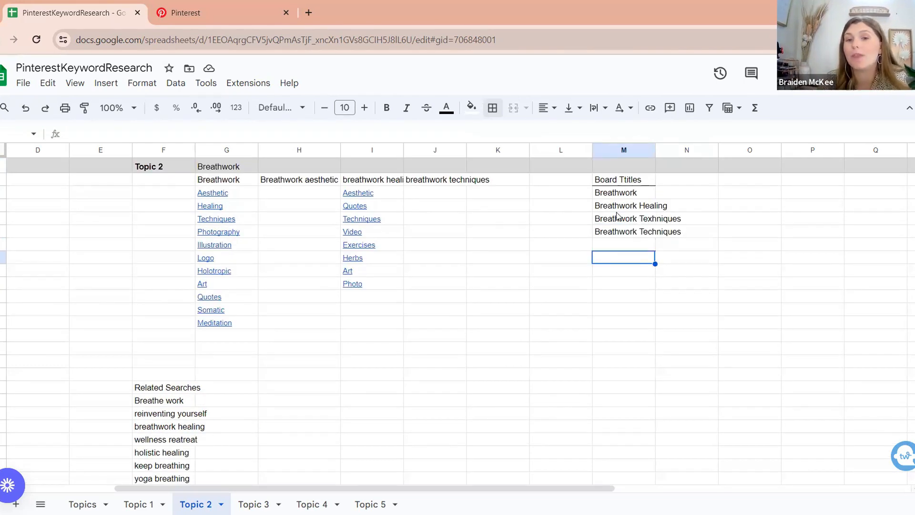
pyautogui.click(605, 245)
pyautogui.scroll(-1, 605, 245)
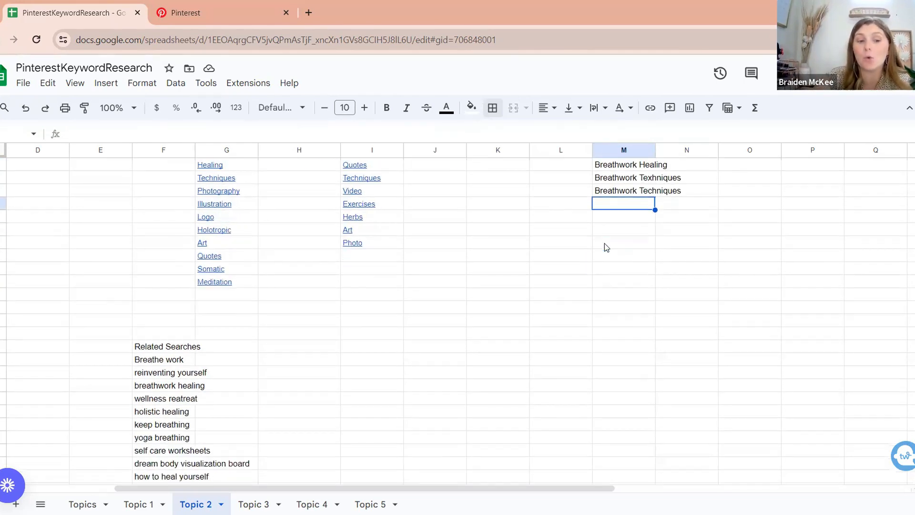
pyautogui.scroll(1, 606, 247)
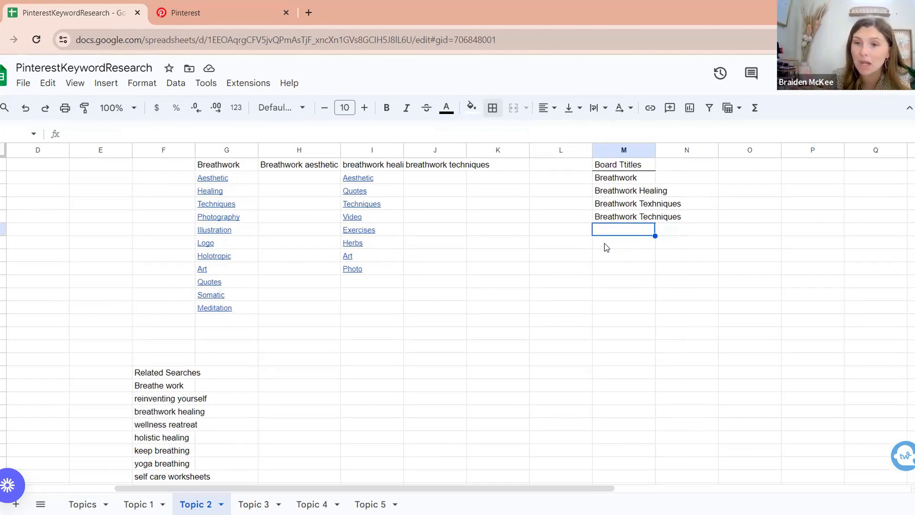
pyautogui.write('Yoga Br')
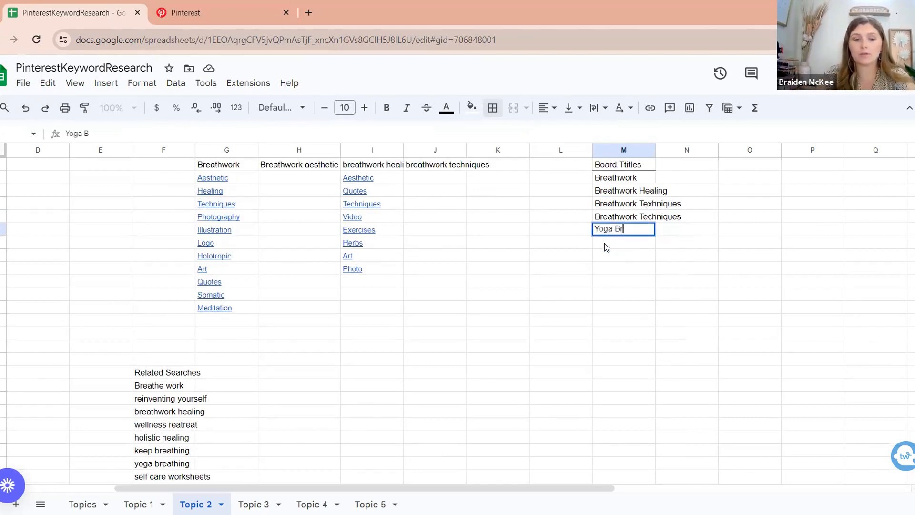
pyautogui.write('eathing')
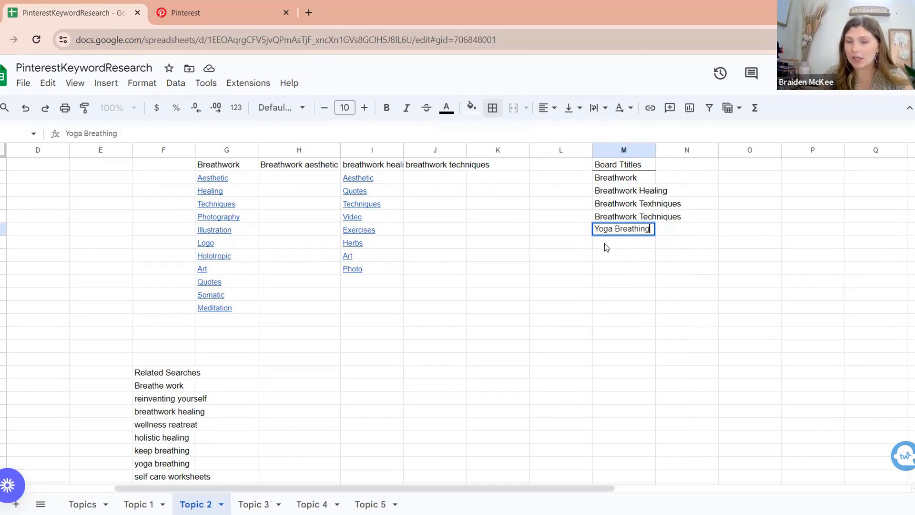
pyautogui.click(566, 320)
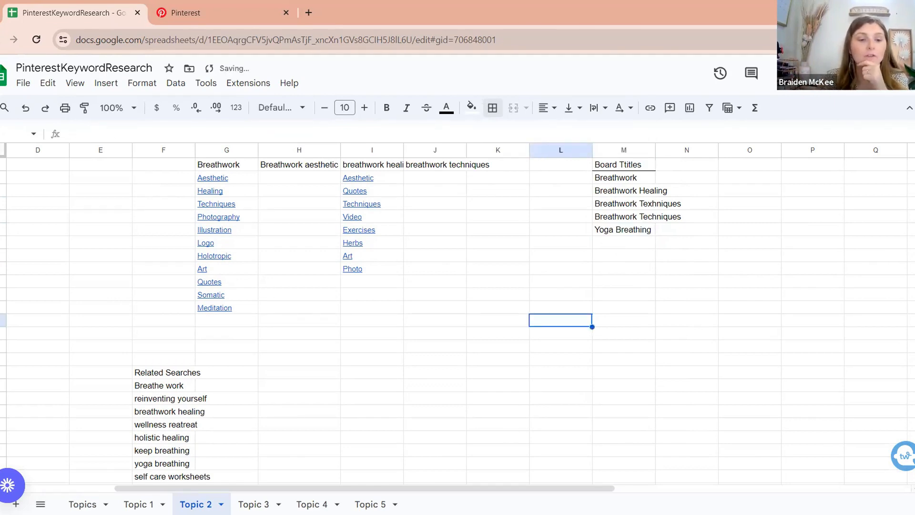
pyautogui.click(136, 504)
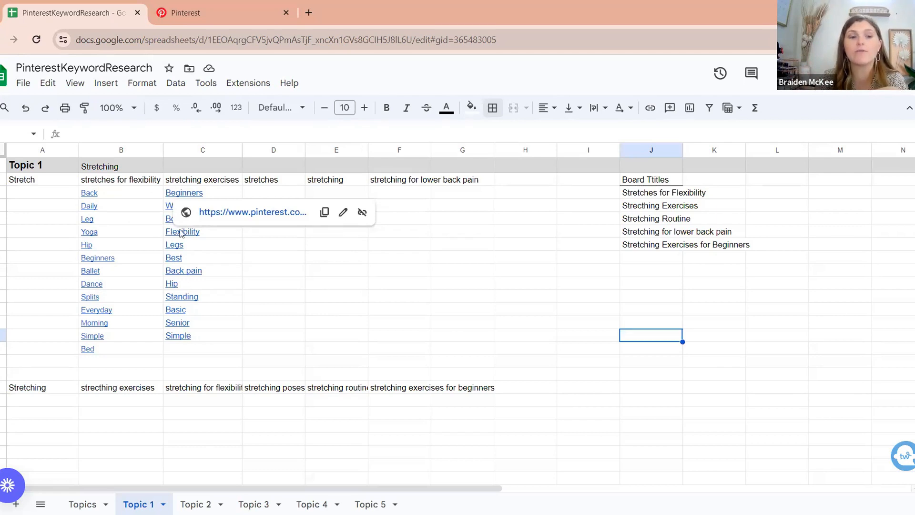
# - Review the Topic 1 sheet's stretching keywords, the Related Keywords list and the board titles in column J
pyautogui.scroll(-6, 271, 255)
pyautogui.scroll(3, 271, 255)
pyautogui.scroll(5, 271, 255)
pyautogui.hscroll(2, 272, 256)
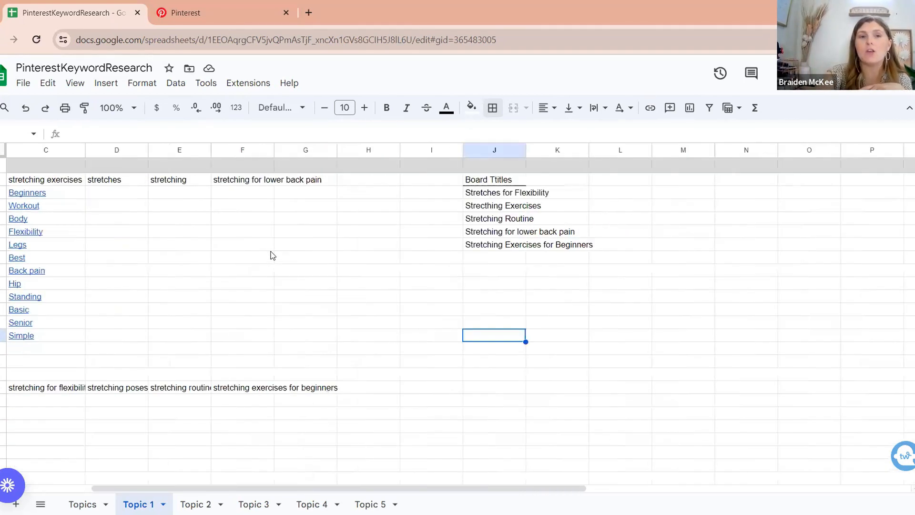
pyautogui.hscroll(-2, 461, 265)
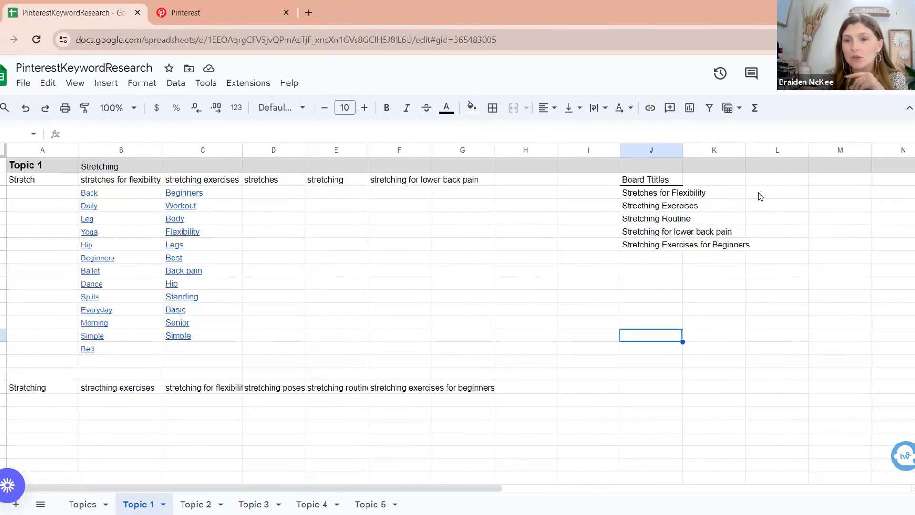
pyautogui.click(758, 192)
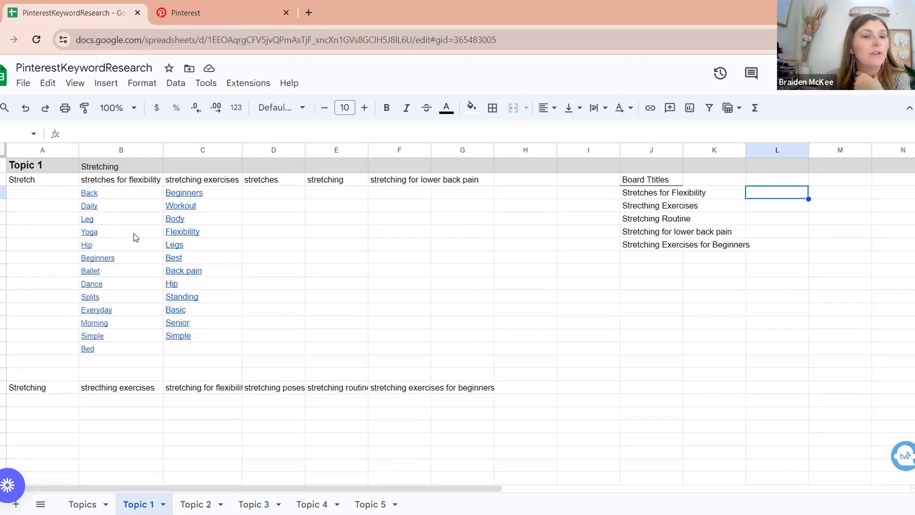
pyautogui.moveTo(135, 237)
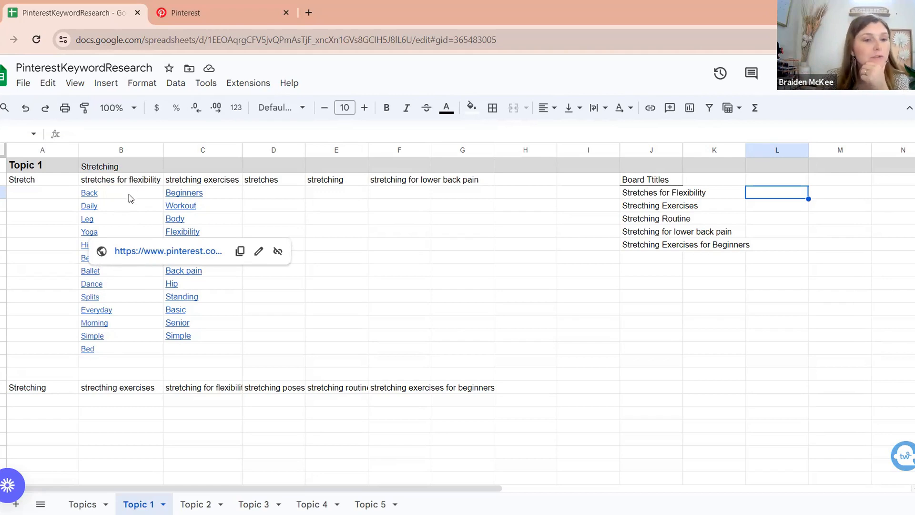
pyautogui.moveTo(132, 204)
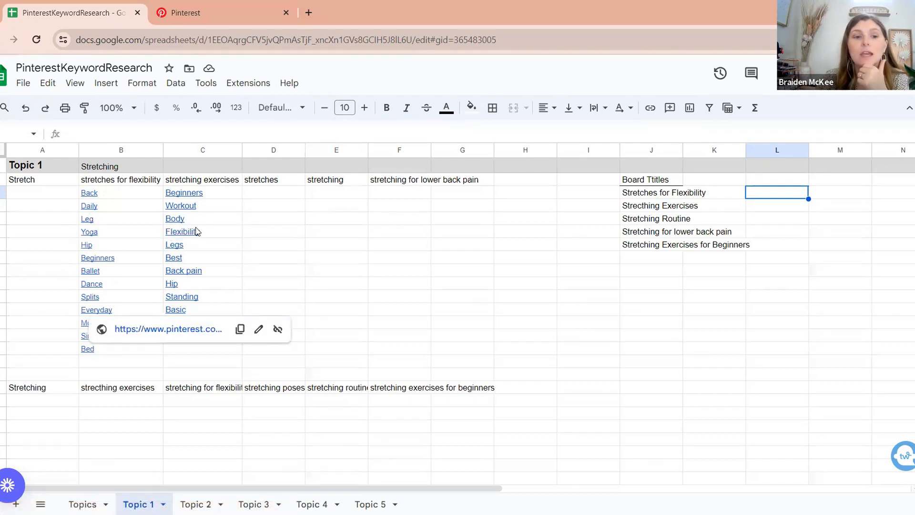
pyautogui.moveTo(204, 195)
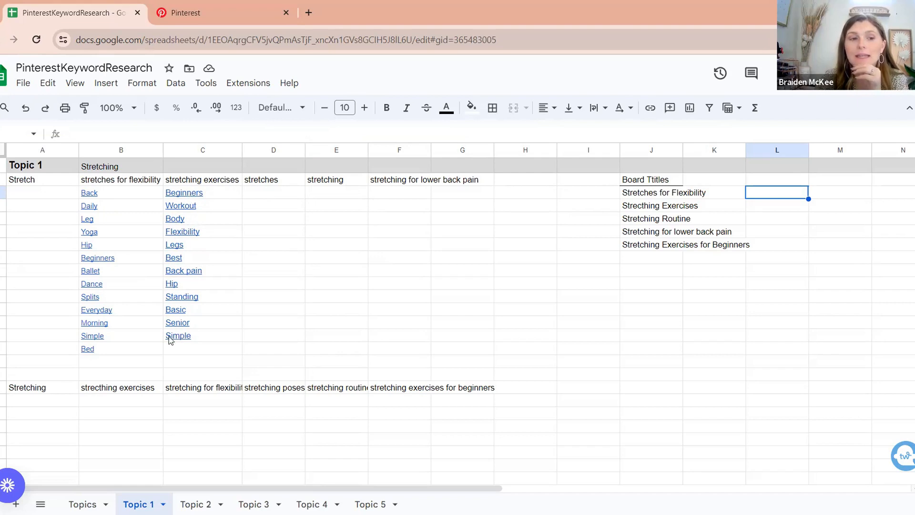
pyautogui.scroll(-2, 199, 296)
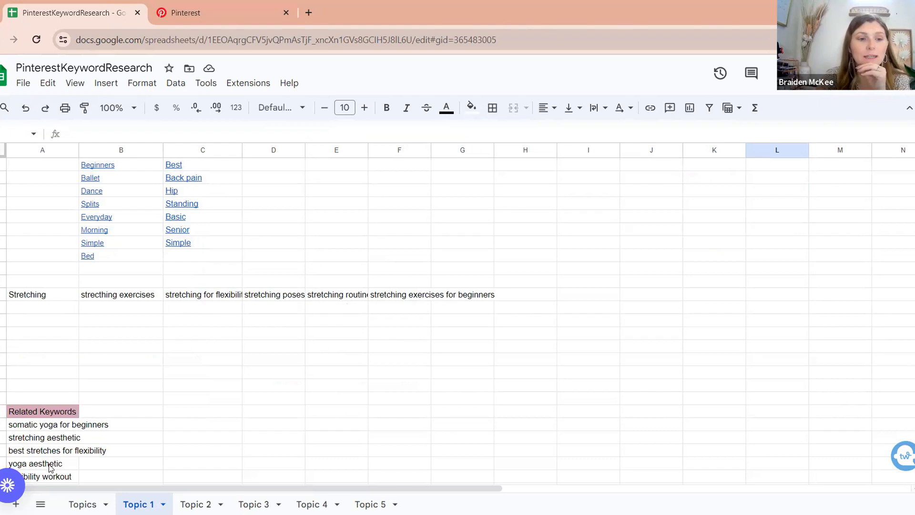
pyautogui.scroll(-3, 50, 467)
pyautogui.scroll(5, 48, 464)
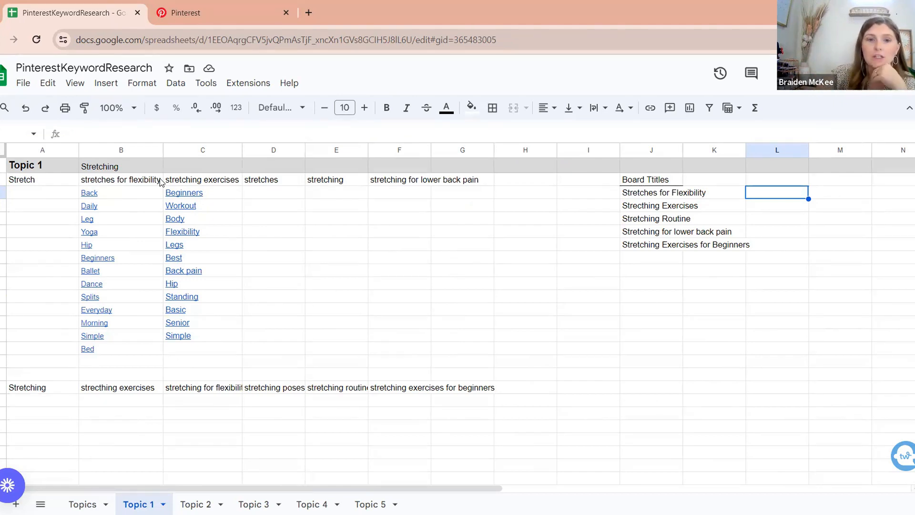
pyautogui.moveTo(189, 330)
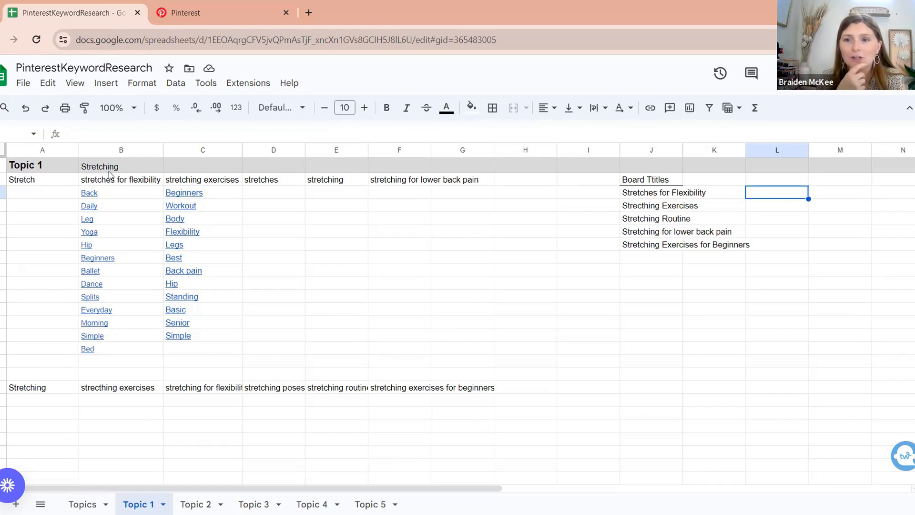
pyautogui.hscroll(5, 109, 170)
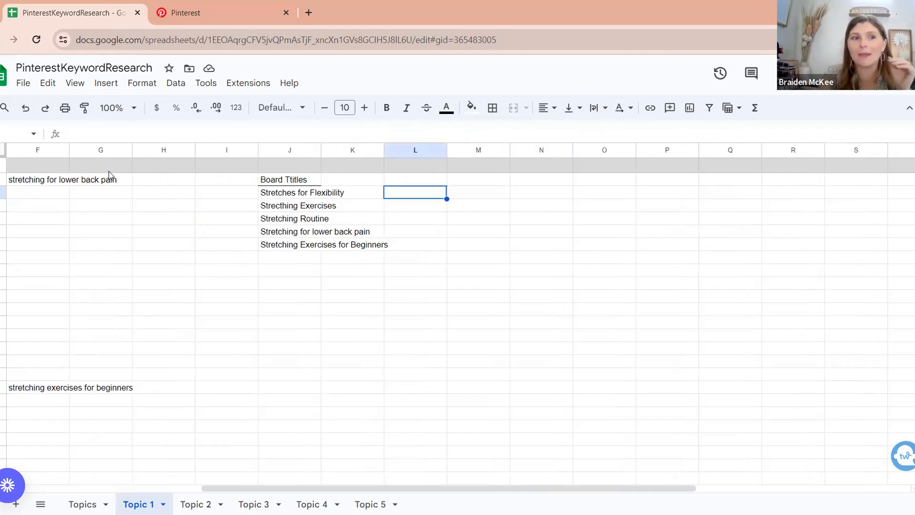
pyautogui.hscroll(-5, 109, 171)
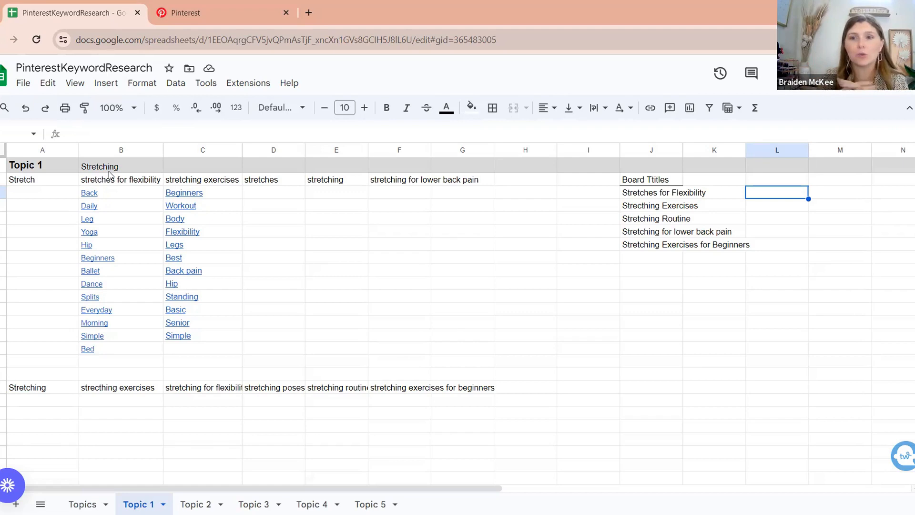
# - Switch to the Pinterest page and open trends.pinterest.com
pyautogui.click(201, 4)
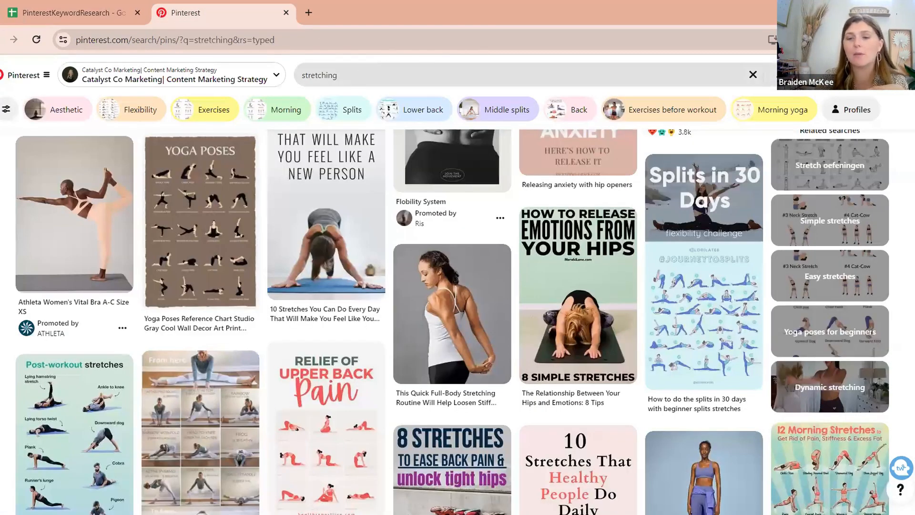
pyautogui.scroll(5, 759, 471)
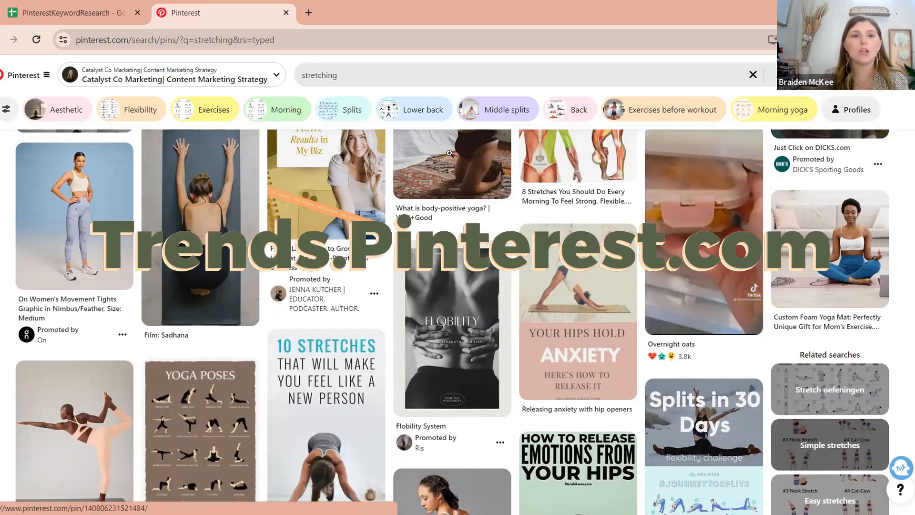
pyautogui.click(301, 38)
pyautogui.write('trends')
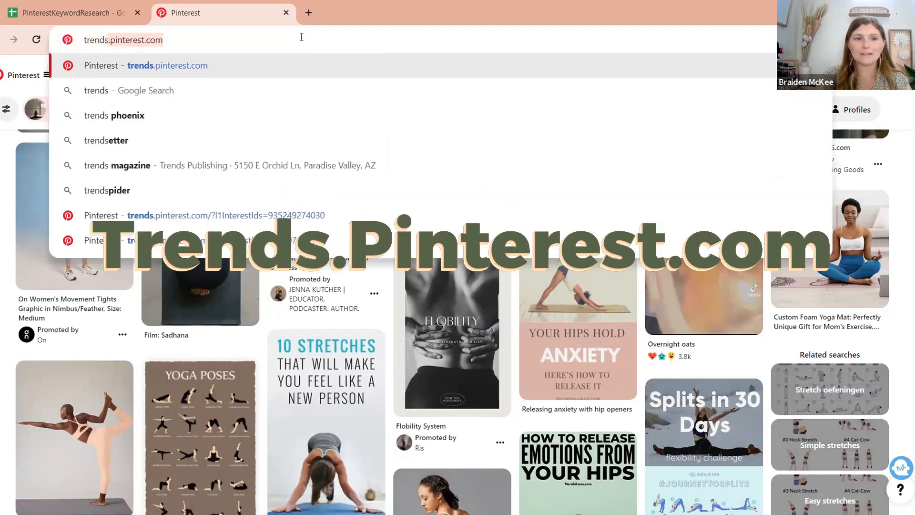
pyautogui.press('Return')
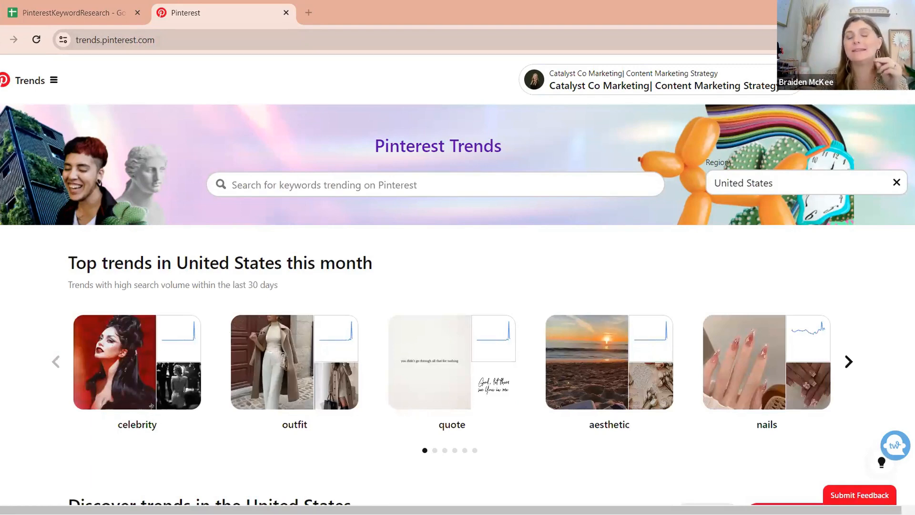
# - Filter the United States trends list to seasonal trends within the Health interest
pyautogui.scroll(-8, 452, 305)
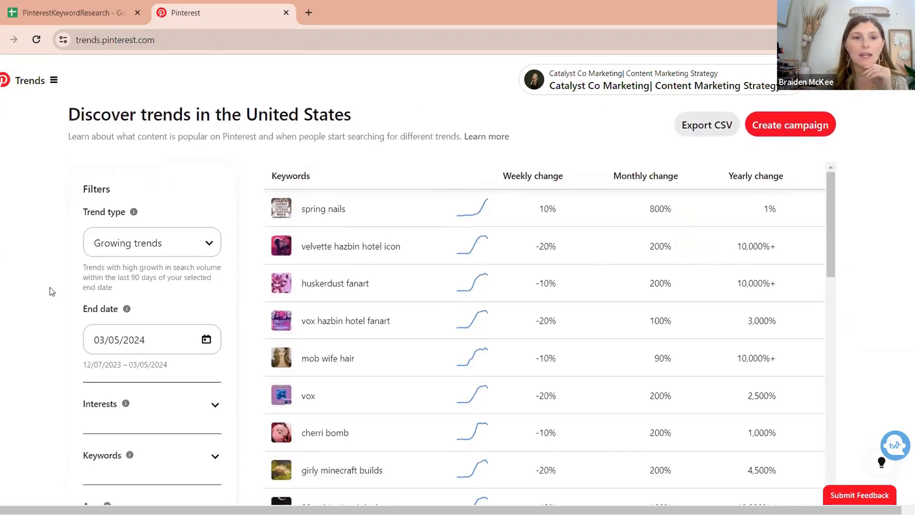
pyautogui.click(198, 256)
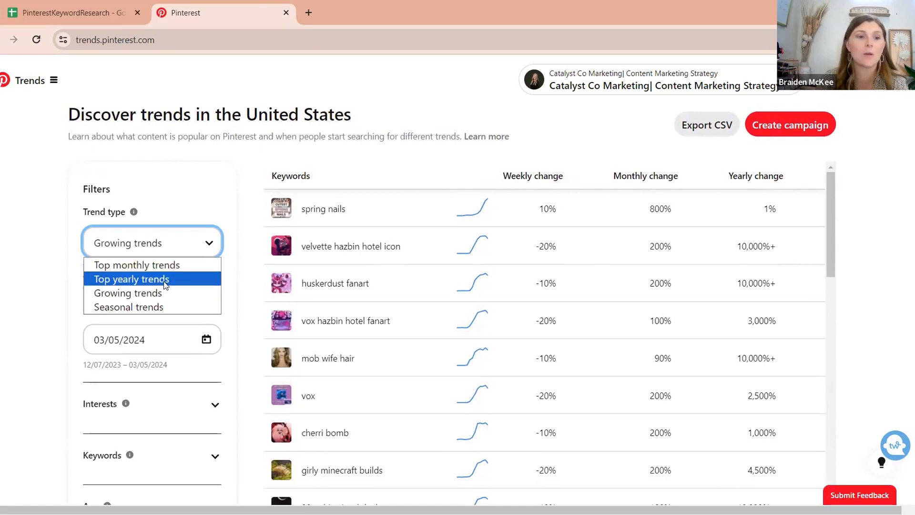
pyautogui.click(160, 306)
pyautogui.scroll(-3, 161, 307)
pyautogui.scroll(1, 160, 305)
pyautogui.click(160, 306)
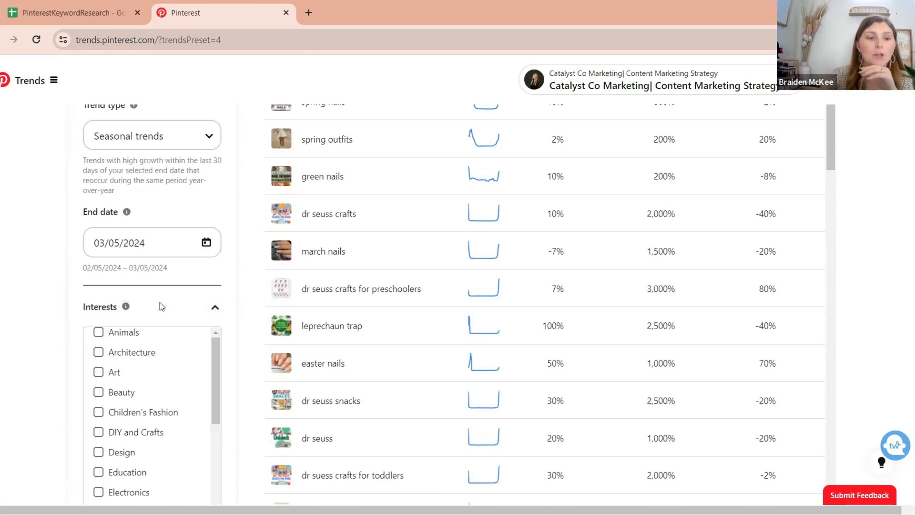
pyautogui.scroll(-2, 159, 302)
pyautogui.scroll(-2, 163, 306)
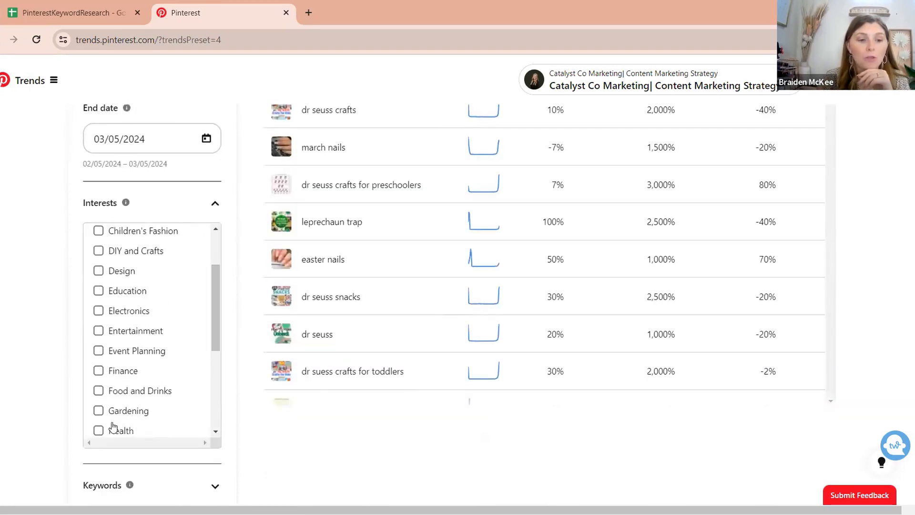
pyautogui.click(98, 431)
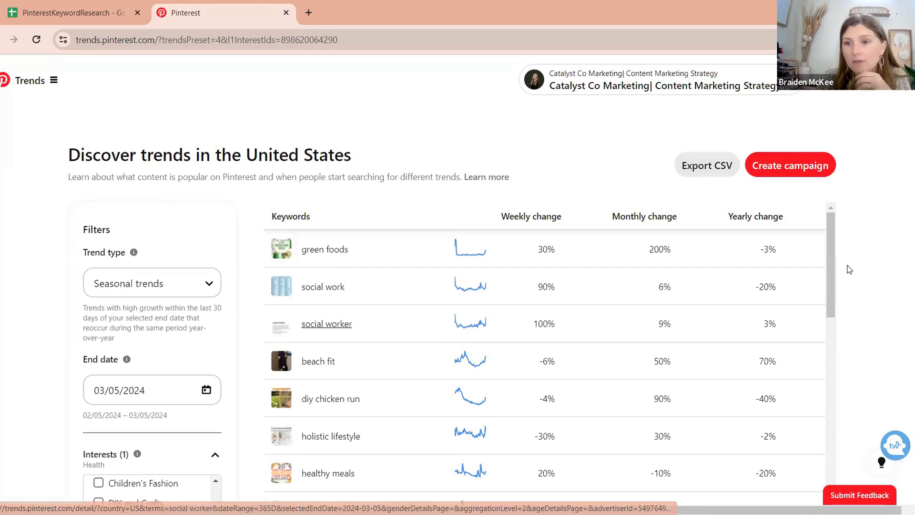
# - Look through the seasonal Health trend keywords and their weekly, monthly and yearly changes
pyautogui.moveTo(834, 264); pyautogui.dragTo(834, 301)
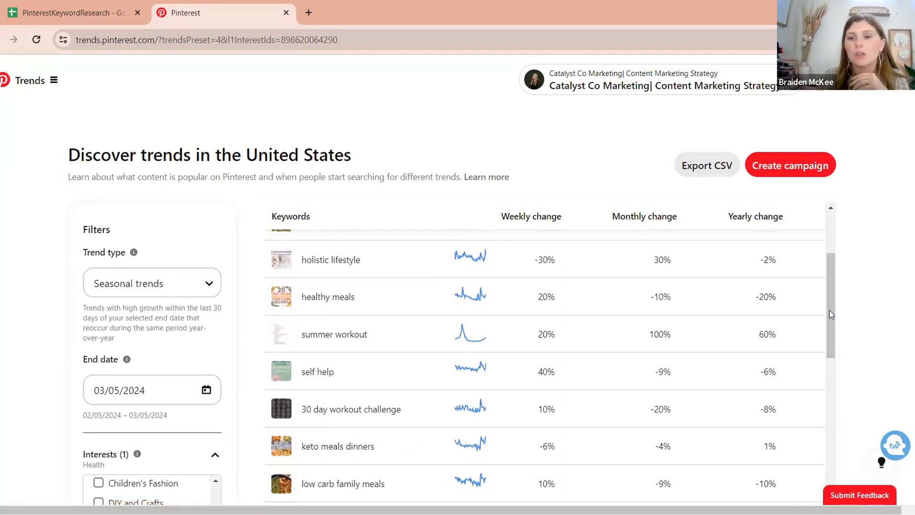
pyautogui.moveTo(831, 296); pyautogui.dragTo(831, 364)
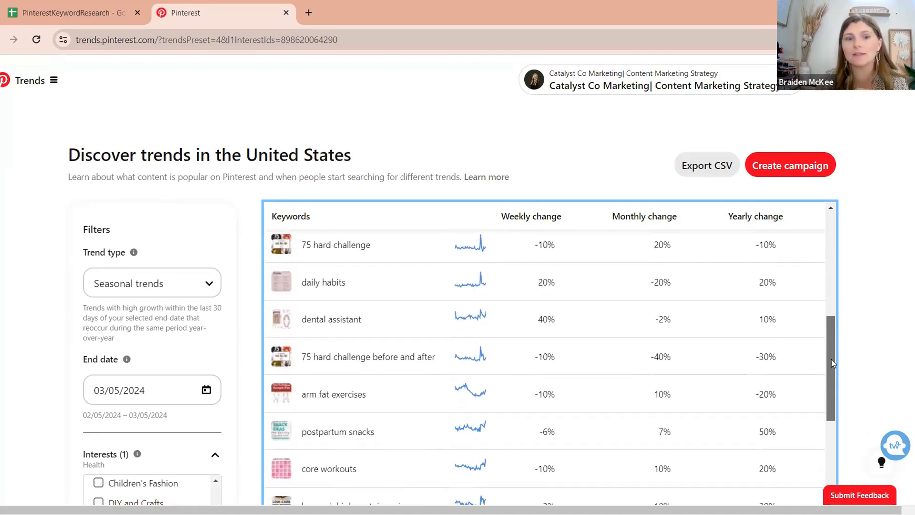
pyautogui.scroll(-1, 831, 360)
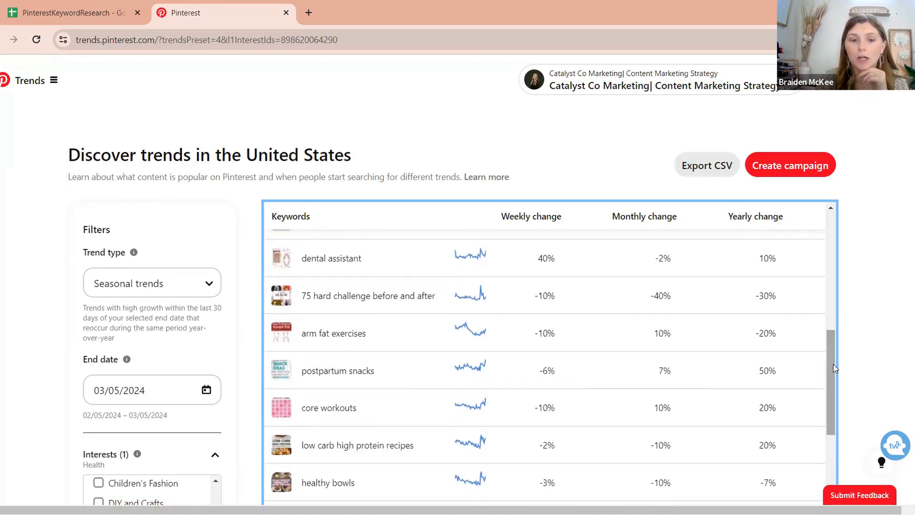
pyautogui.moveTo(834, 363); pyautogui.dragTo(829, 433)
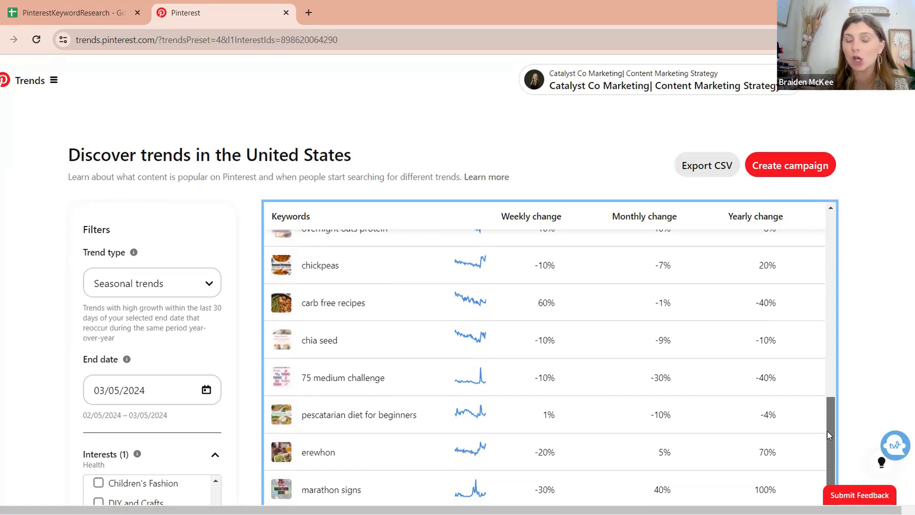
pyautogui.moveTo(827, 432); pyautogui.dragTo(827, 466)
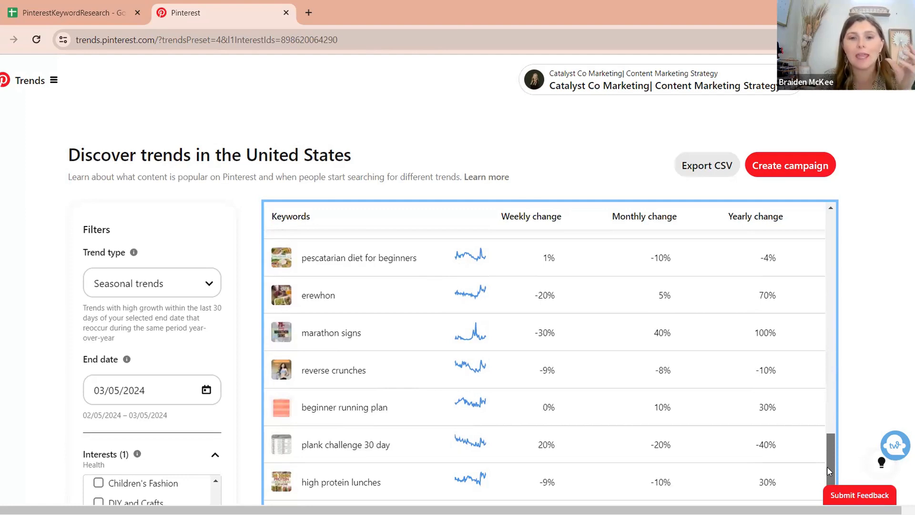
pyautogui.moveTo(827, 466); pyautogui.dragTo(827, 494)
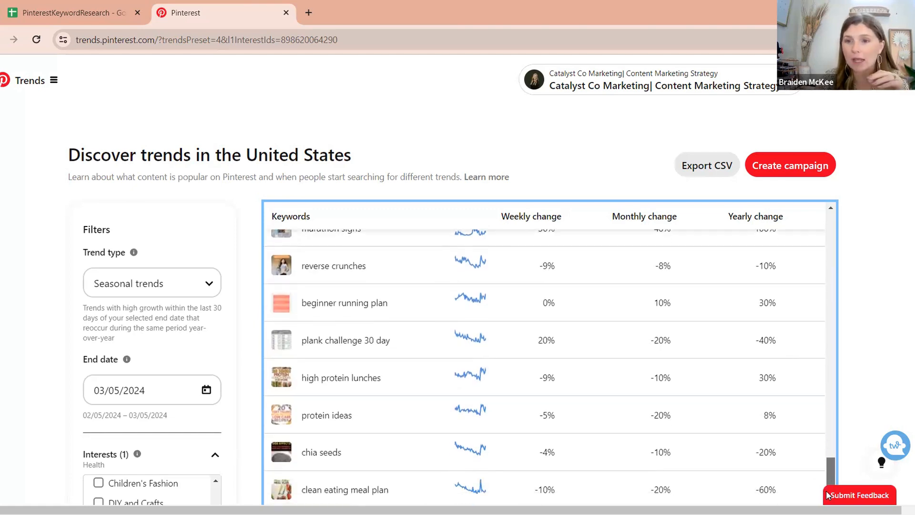
pyautogui.moveTo(827, 495); pyautogui.dragTo(827, 510)
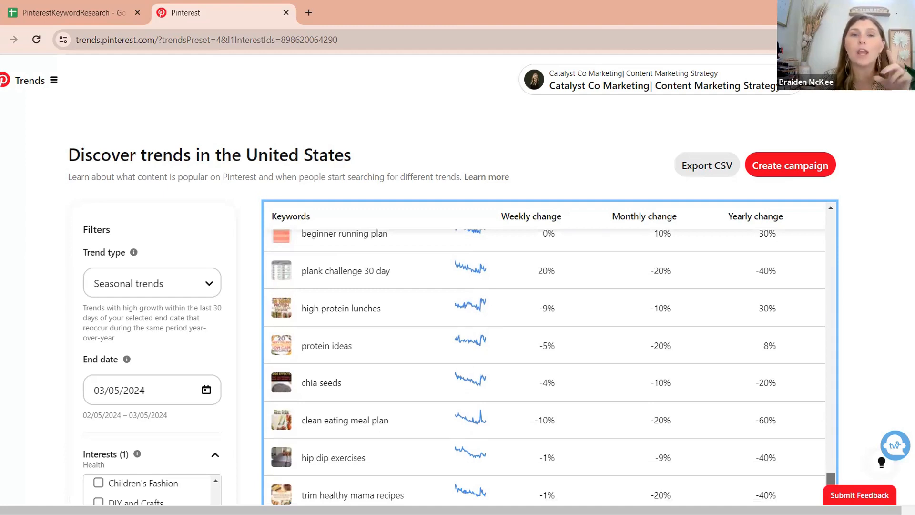
pyautogui.moveTo(827, 510); pyautogui.dragTo(828, 514)
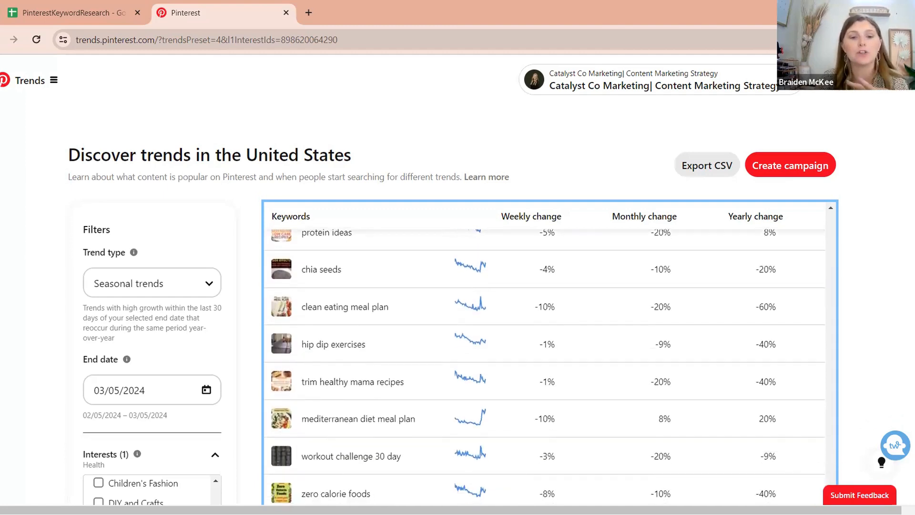
pyautogui.scroll(-1, 544, 367)
pyautogui.scroll(-2, 545, 305)
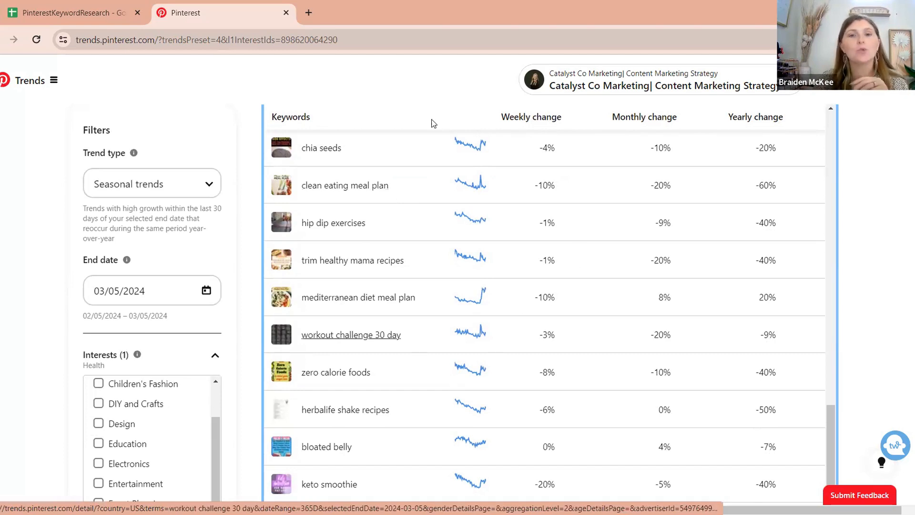
# - Return to the PinterestKeywordResearch spreadsheet and open the Topic 2 sheet at its keywords and board titles
pyautogui.click(48, 9)
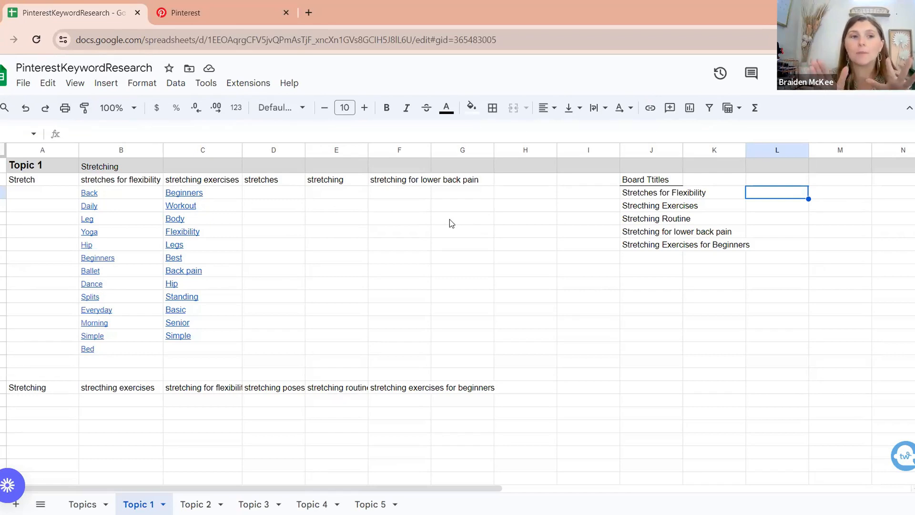
pyautogui.hscroll(1, 451, 223)
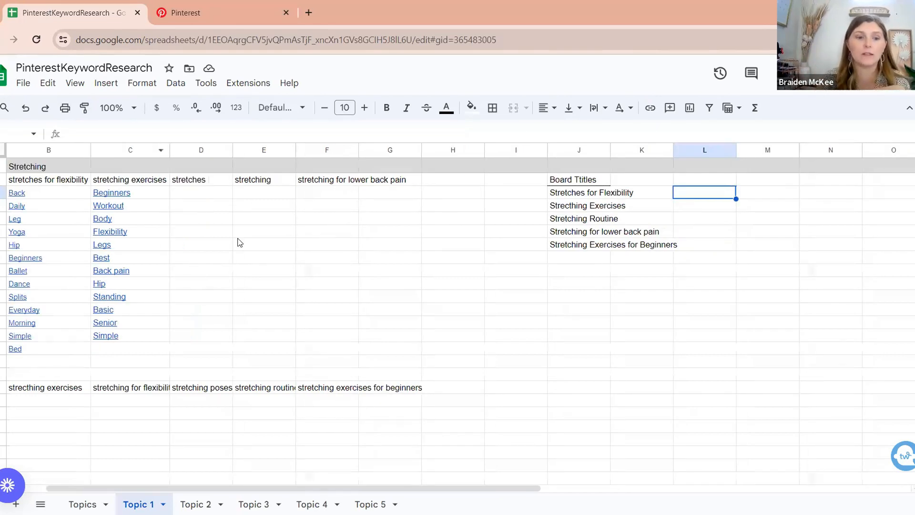
pyautogui.click(195, 504)
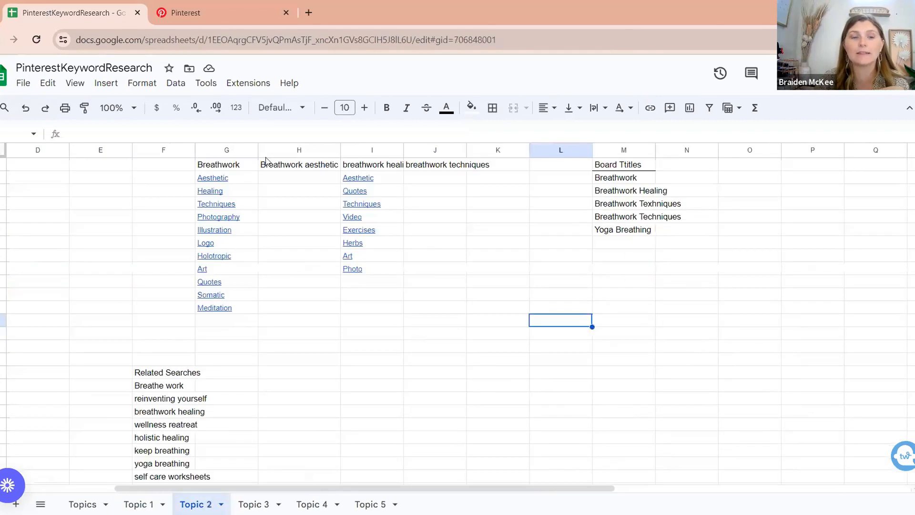
pyautogui.scroll(1, 334, 368)
pyautogui.hscroll(1, 333, 368)
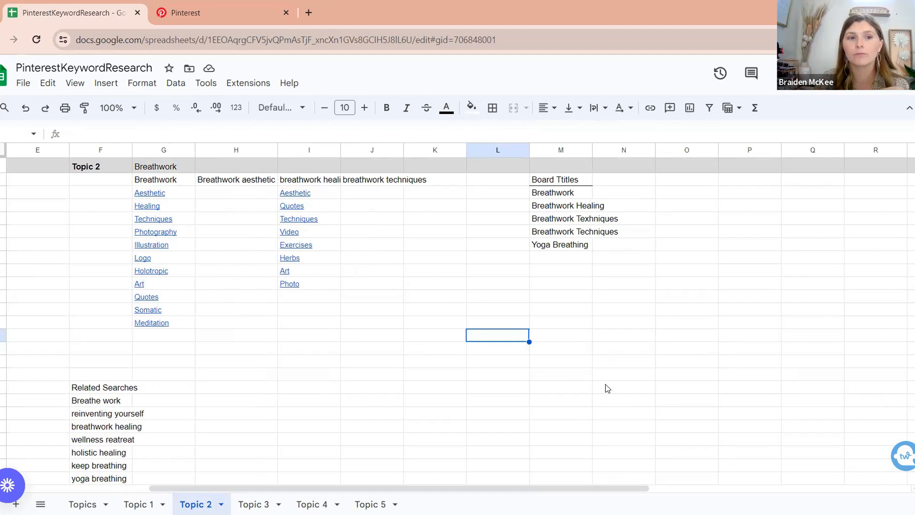
# - Highlight the four main keywords from "Breathwork" to "breathwork techniques" in row 2 of the Topic 2 sheet
pyautogui.click(147, 170)
pyautogui.click(131, 180)
pyautogui.click(147, 181)
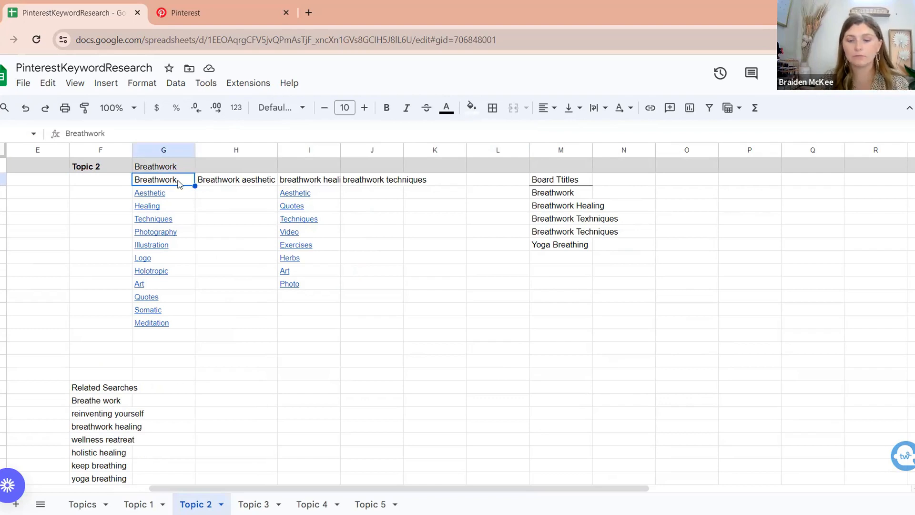
pyautogui.hotkey('shift', 'Right')
pyautogui.hotkey('shift', 'Right')
pyautogui.hotkey('shift', 'Right')
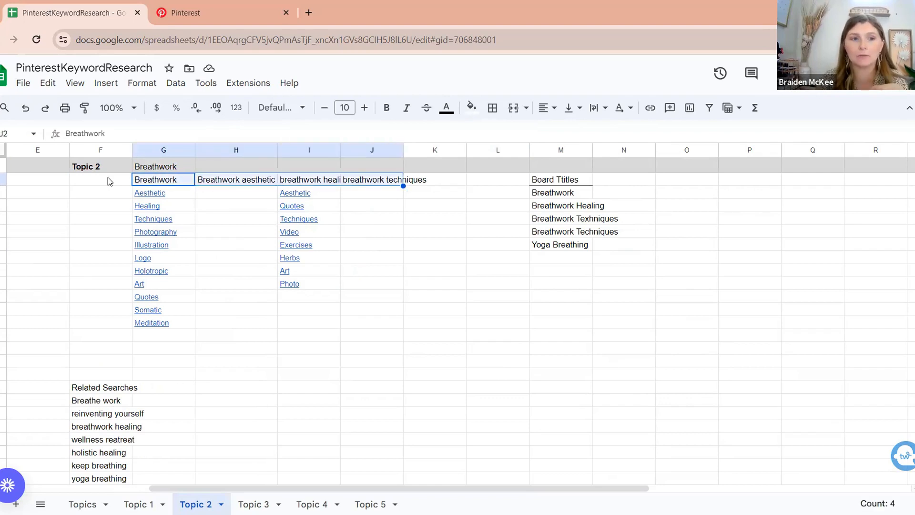
pyautogui.click(116, 196)
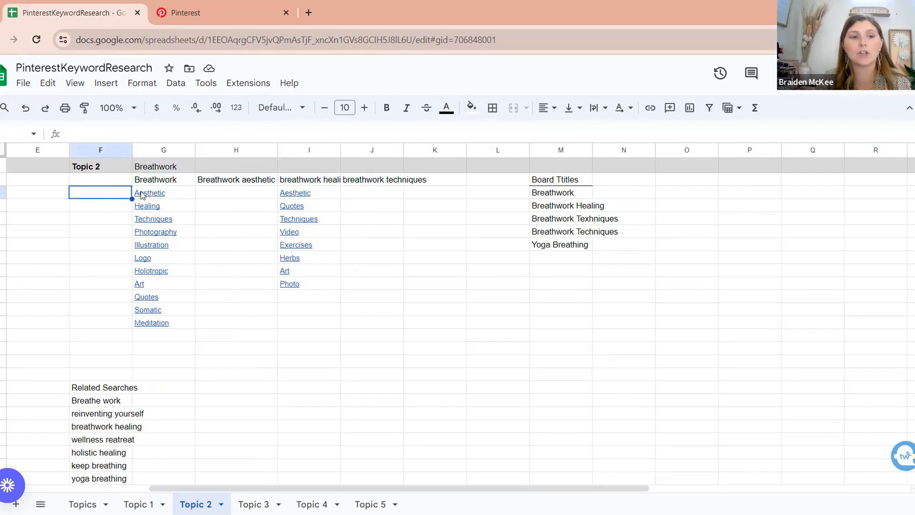
# - Select the linked keywords from "Aesthetic" to "Meditation" under "Breathwork" in column G of the Topic 2 sheet
pyautogui.click(148, 193)
pyautogui.hotkey('shift', 'Down')
pyautogui.hotkey('shift', 'Down')
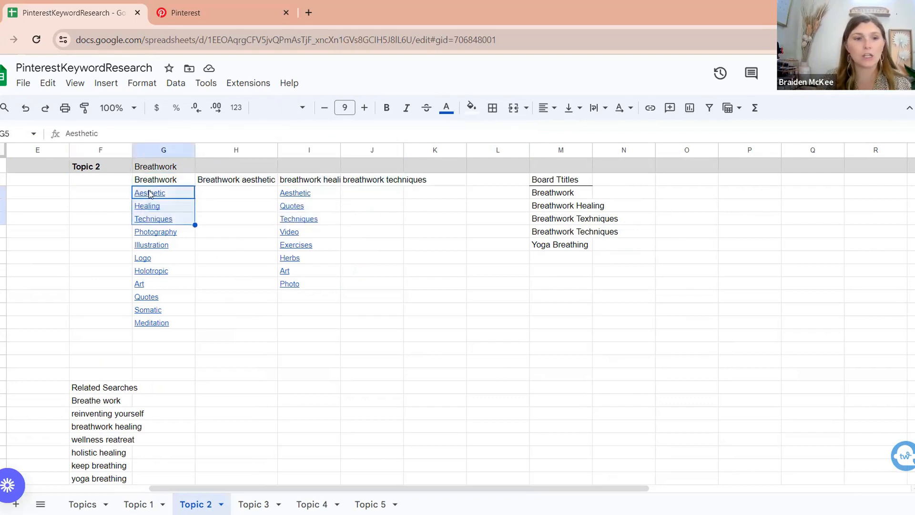
pyautogui.hotkey('shift', 'Down')
pyautogui.hotkey('shift', 'Down')
pyautogui.hotkey('shift', 'Down')
pyautogui.hotkey('shift', 'Down')
pyautogui.hotkey('shift', 'Down')
pyautogui.hotkey('shift', 'Down')
pyautogui.hotkey('shift', 'Down')
pyautogui.hotkey('shift', 'Down')
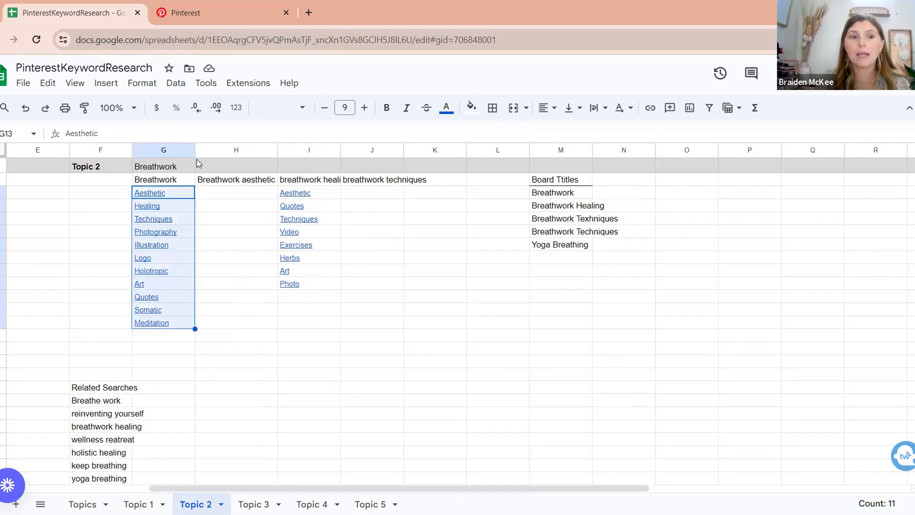
pyautogui.moveTo(185, 231)
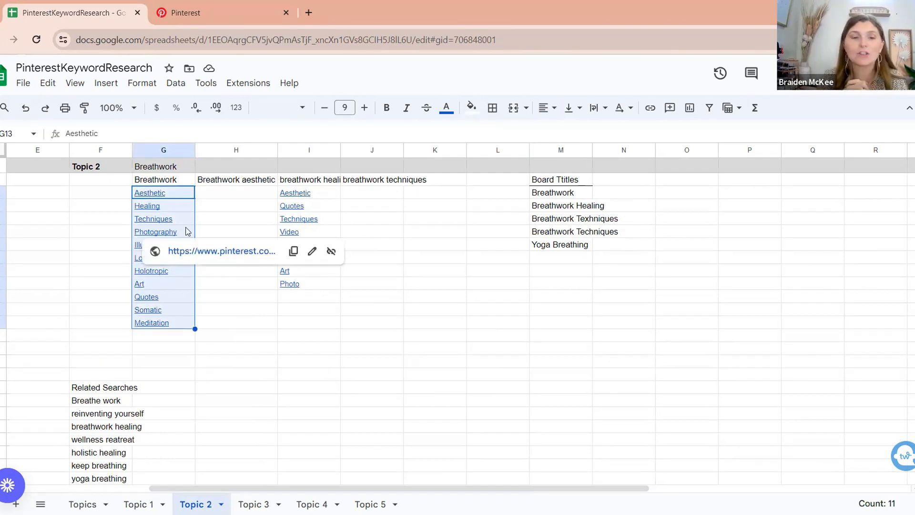